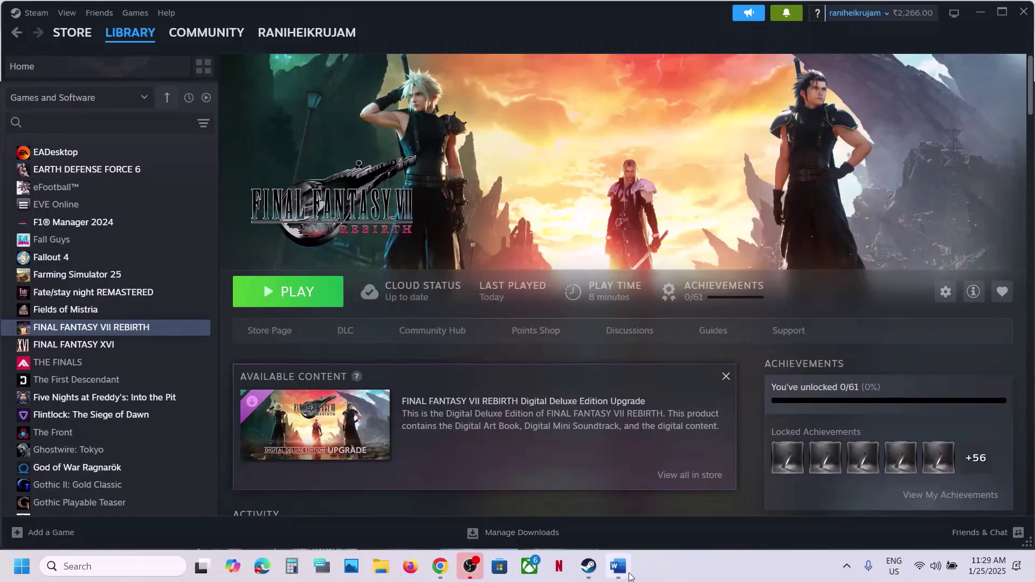
- Highlight the Step 1 advice on graphics card and DX12 support in the Word notes, and minimize the document
click(618, 566)
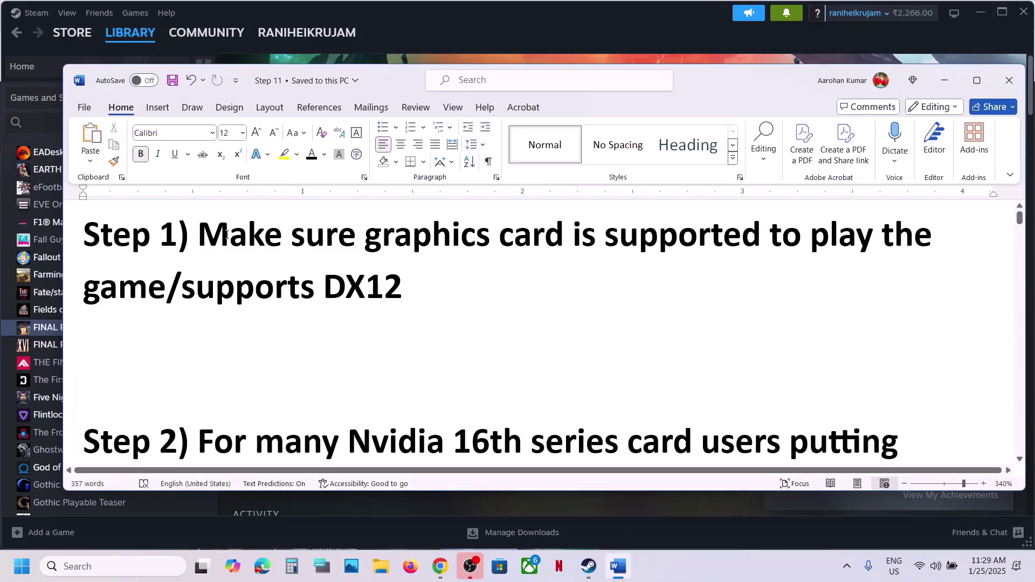
drag(227, 235, 564, 280)
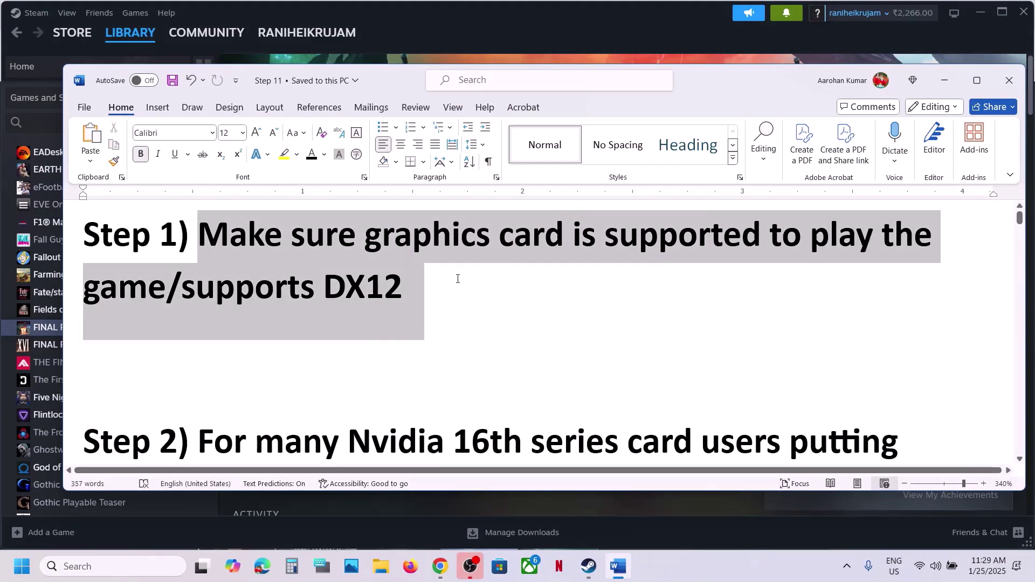
click(944, 81)
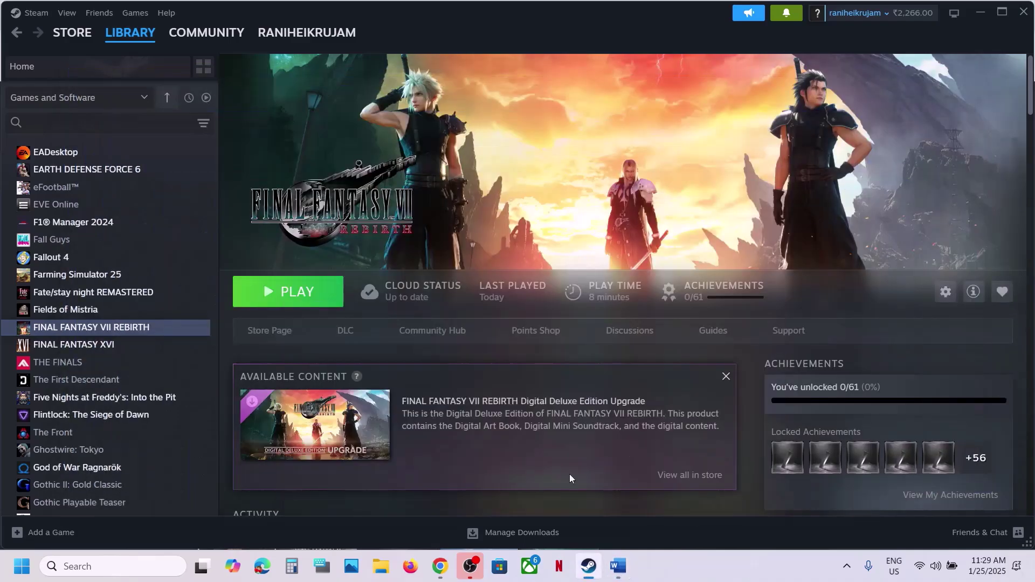
- Expand the system requirements on the game's Steam store page in Chrome and highlight the minimum spec's additional notes
click(440, 566)
scroll(318, 409, down, 10)
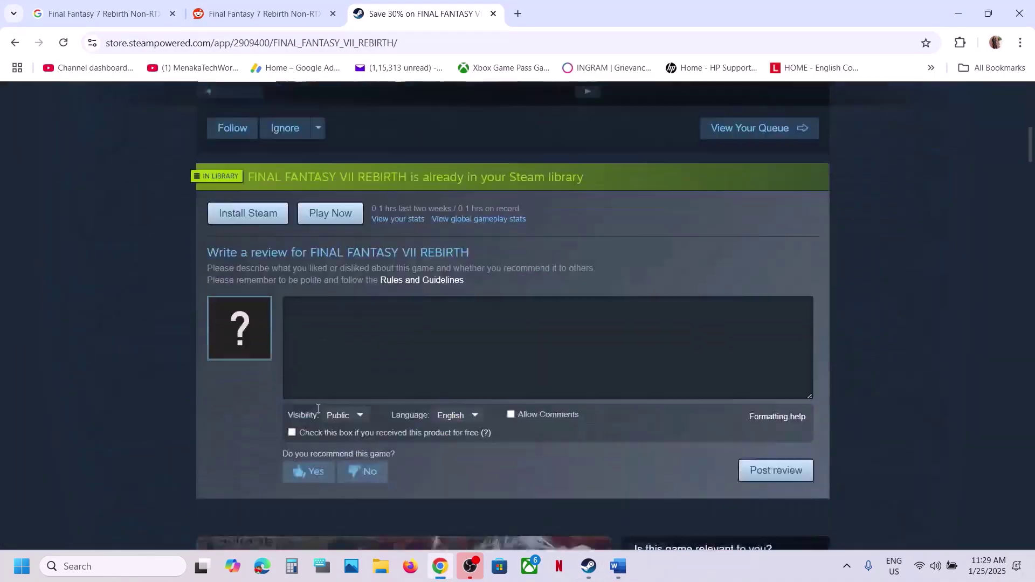
scroll(318, 408, down, 15)
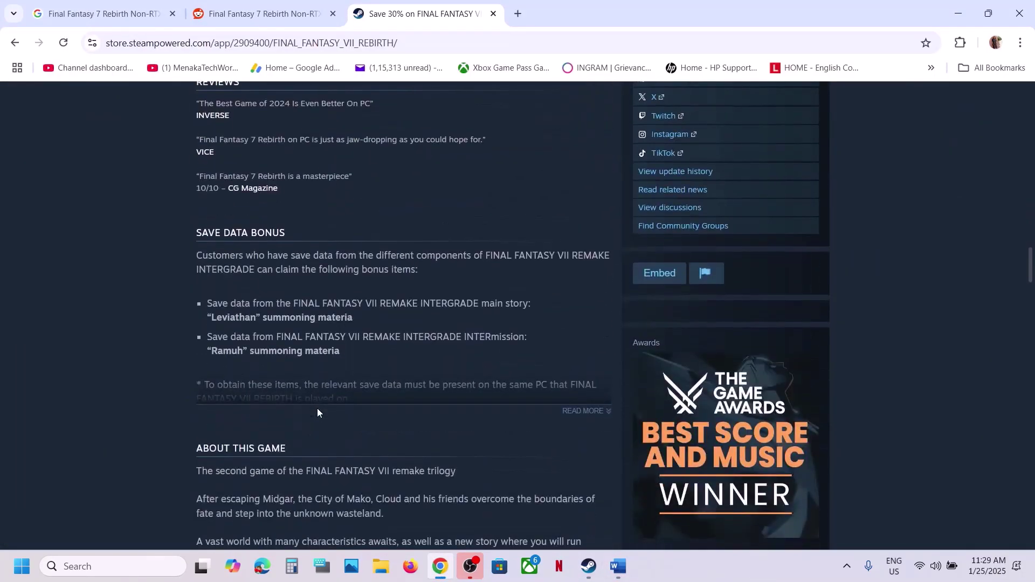
scroll(317, 410, down, 15)
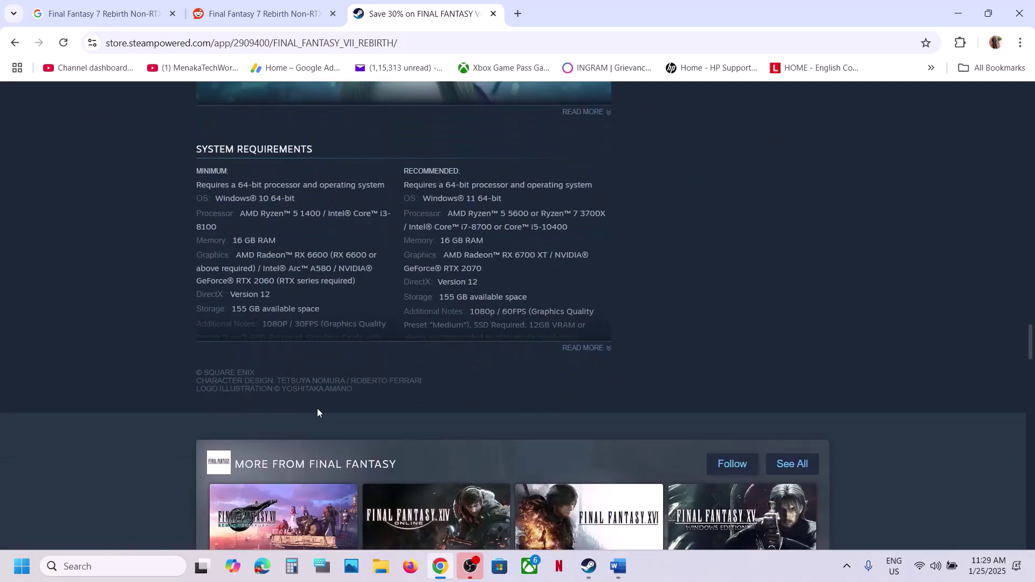
click(590, 353)
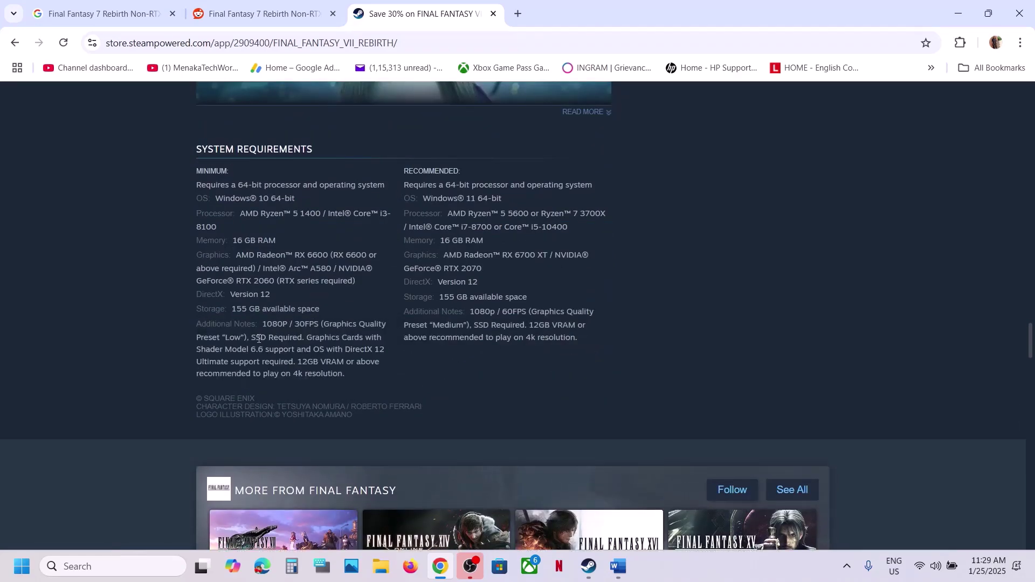
mouse_move(256, 337)
mouse_down()
mouse_move(308, 338)
mouse_move(197, 337)
mouse_move(222, 349)
mouse_move(374, 349)
mouse_move(229, 361)
mouse_move(375, 361)
mouse_move(262, 363)
mouse_move(251, 373)
mouse_move(350, 373)
mouse_move(266, 333)
mouse_up()
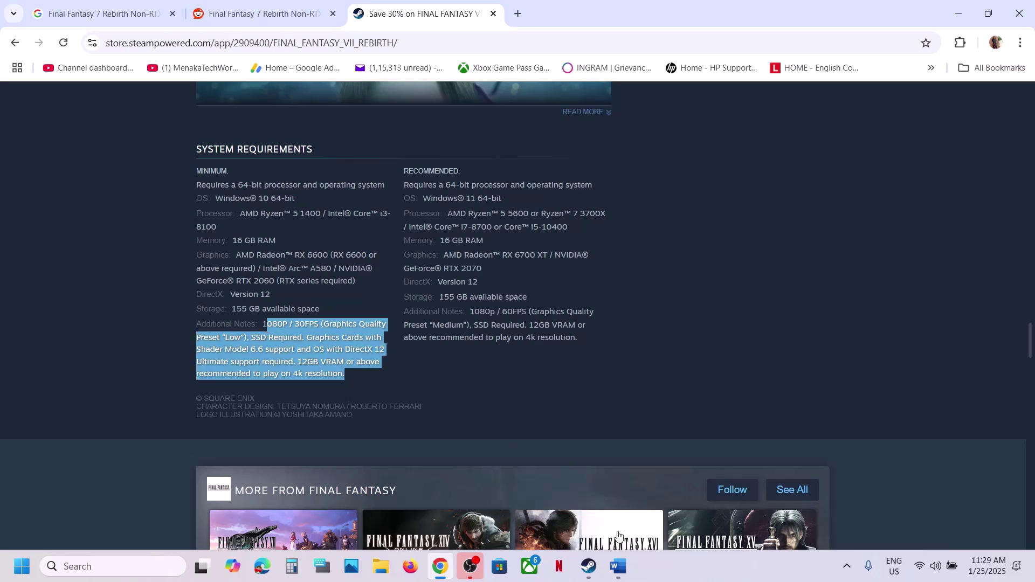
- Return to the Word notes and highlight DX12, followed by the whole Step 1 paragraph
click(616, 568)
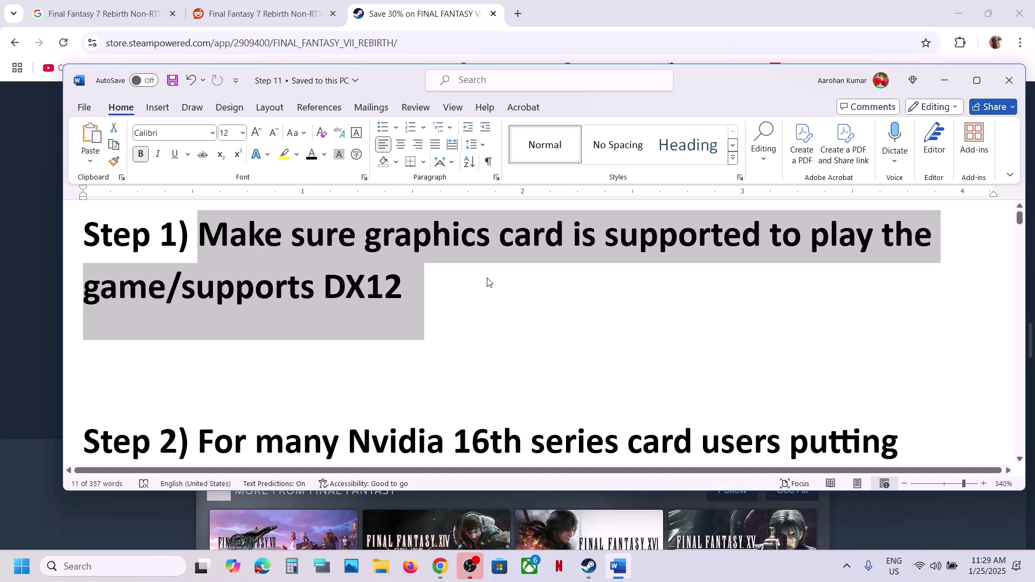
click(427, 276)
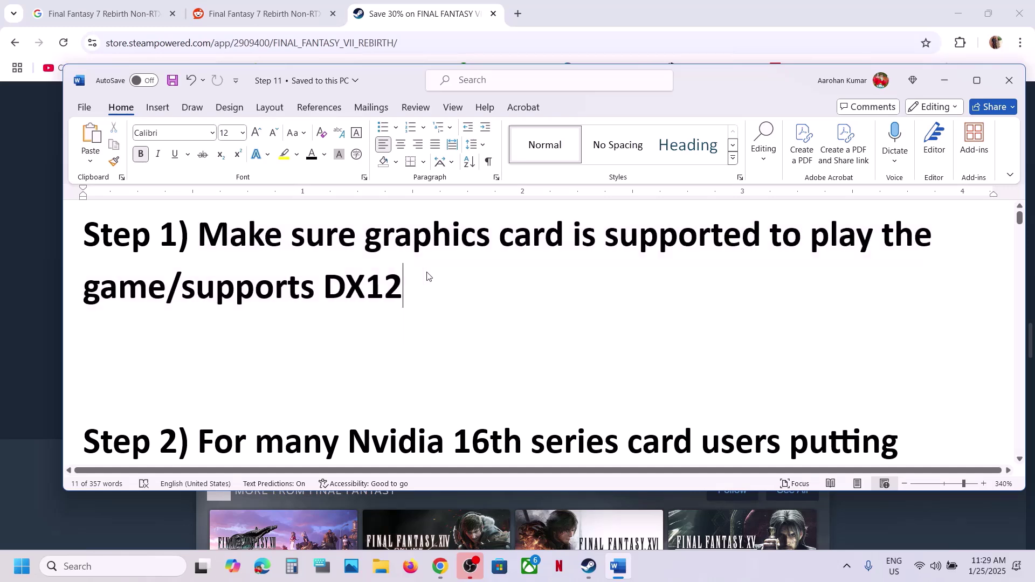
drag(423, 277, 331, 280)
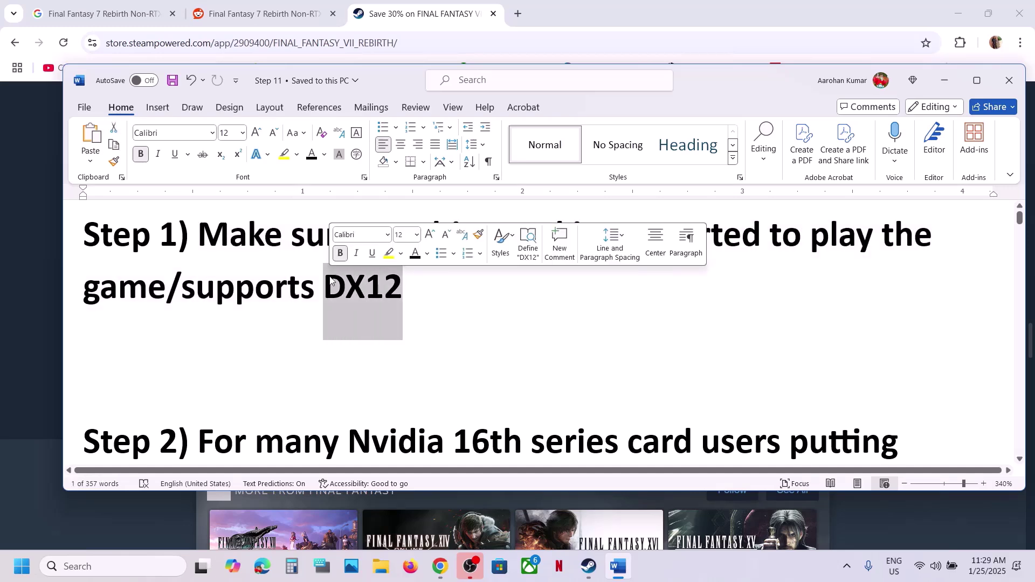
click(423, 286)
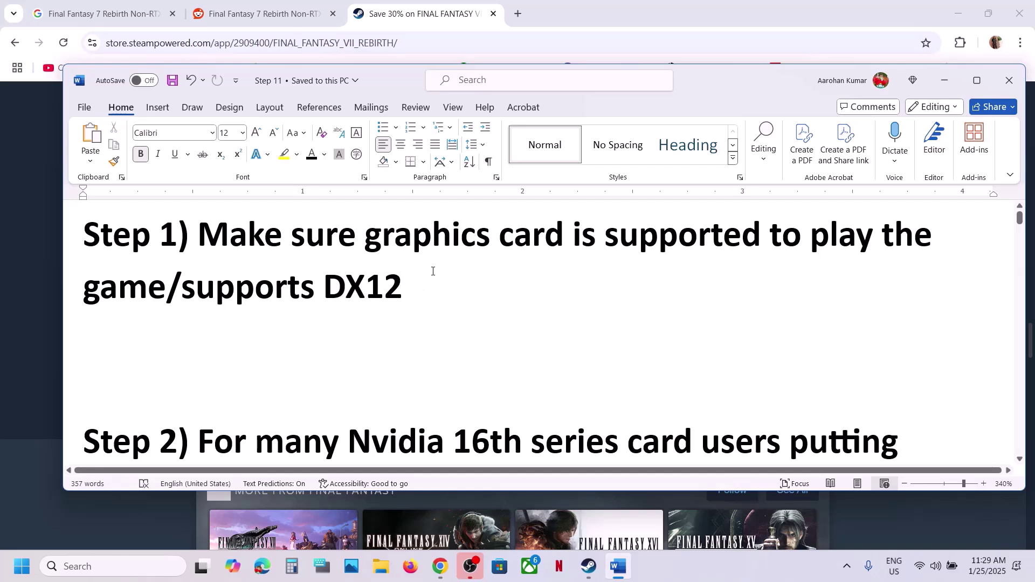
triple_click(432, 271)
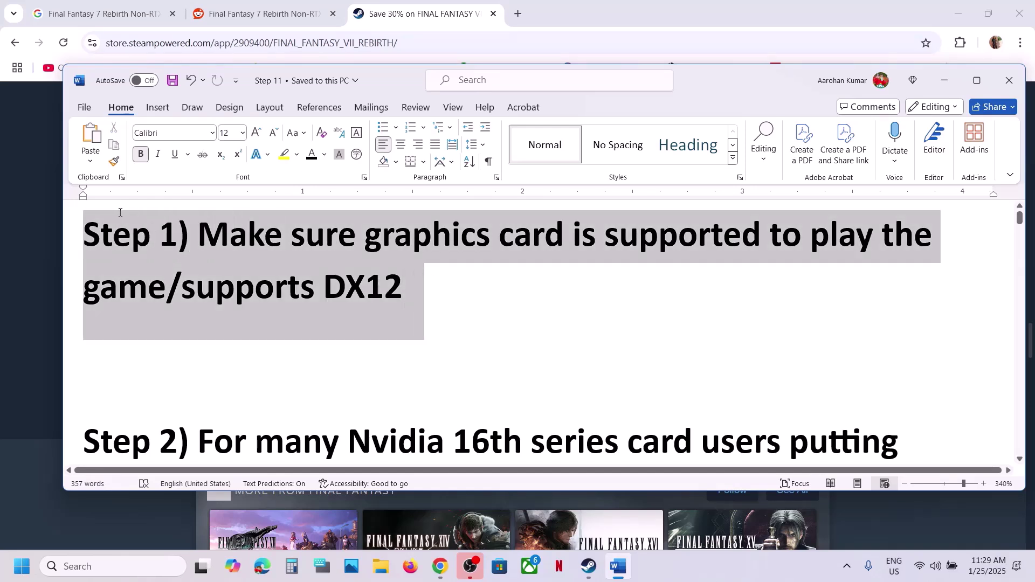
click(501, 314)
- Highlight the Nvidia 16th series card users, the d3d12.dll file and its Win64 destination path in Step 2
scroll(501, 310, down, 3)
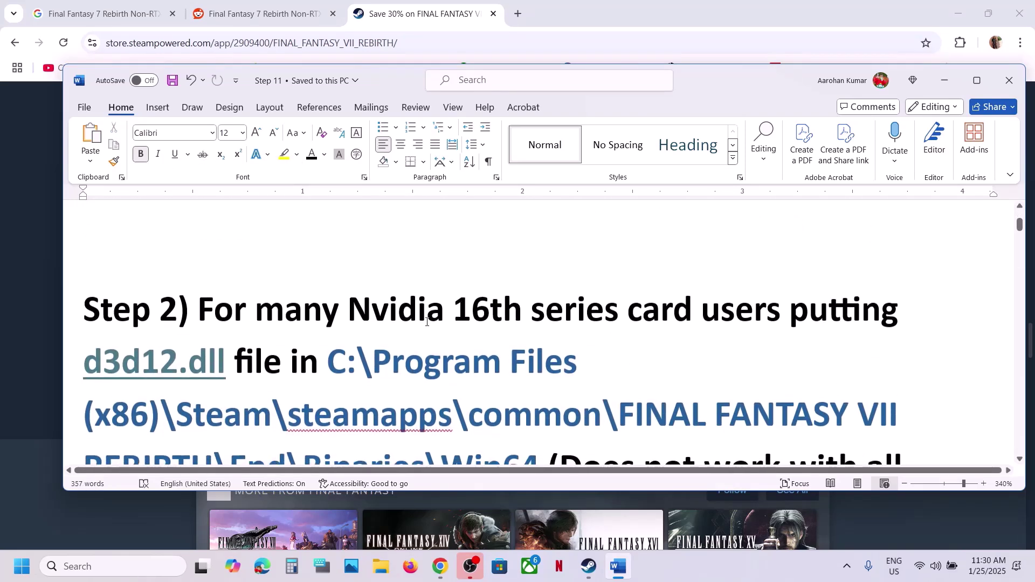
scroll(426, 322, down, 1)
drag(348, 267, 787, 270)
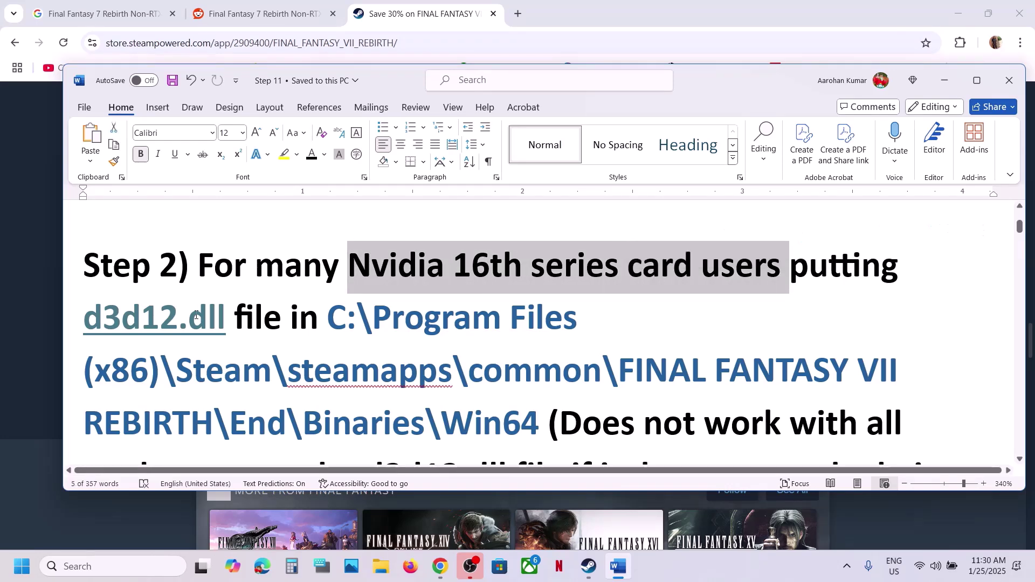
drag(84, 319, 226, 318)
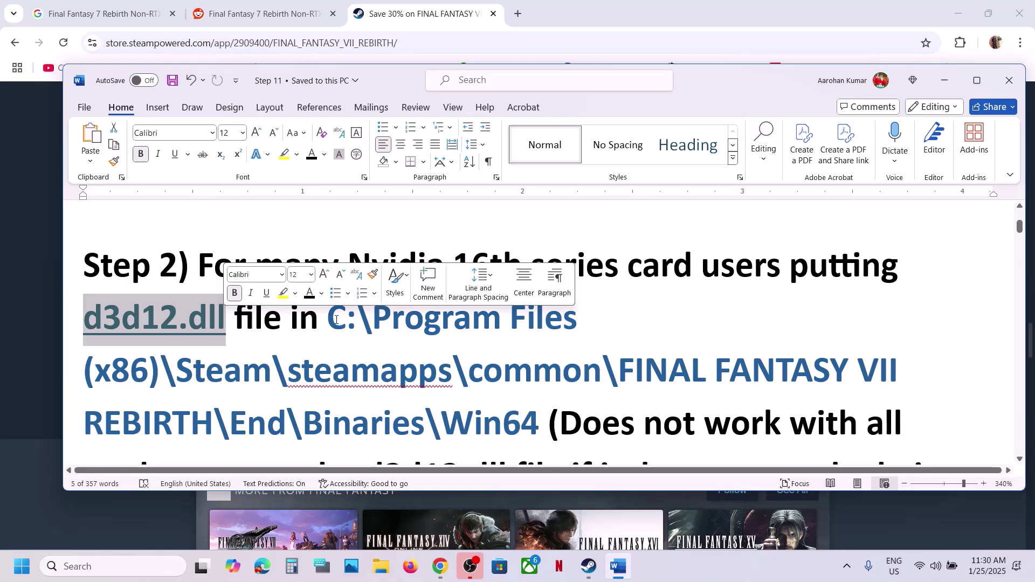
drag(336, 319, 530, 415)
- Review the Step 2 caveat about unsupported cards, highlighting the d3d12.dll removal advice and "do it at your own risk"
scroll(530, 416, down, 2)
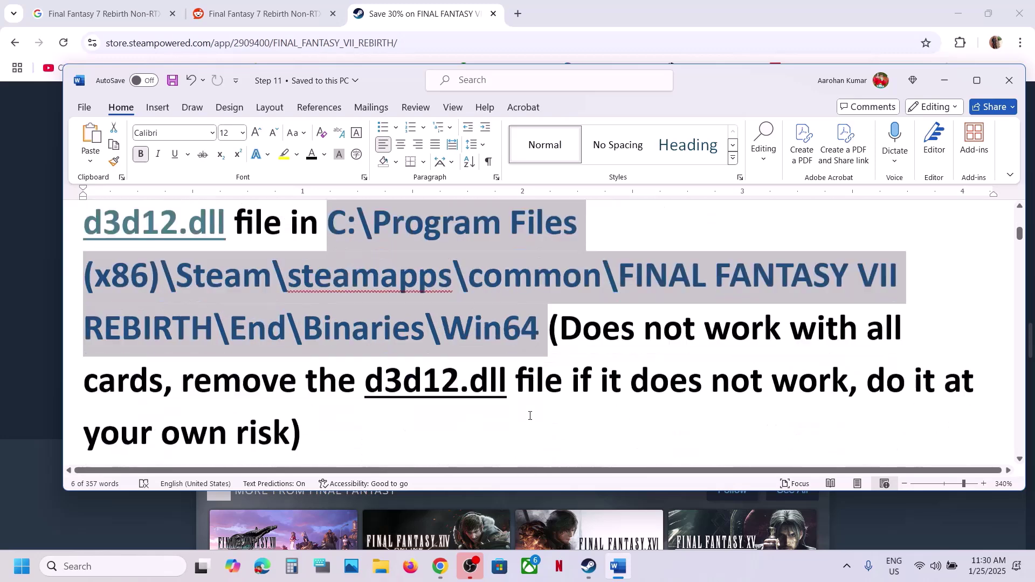
scroll(530, 415, down, 2)
drag(560, 253, 150, 311)
click(150, 311)
scroll(412, 459, up, 3)
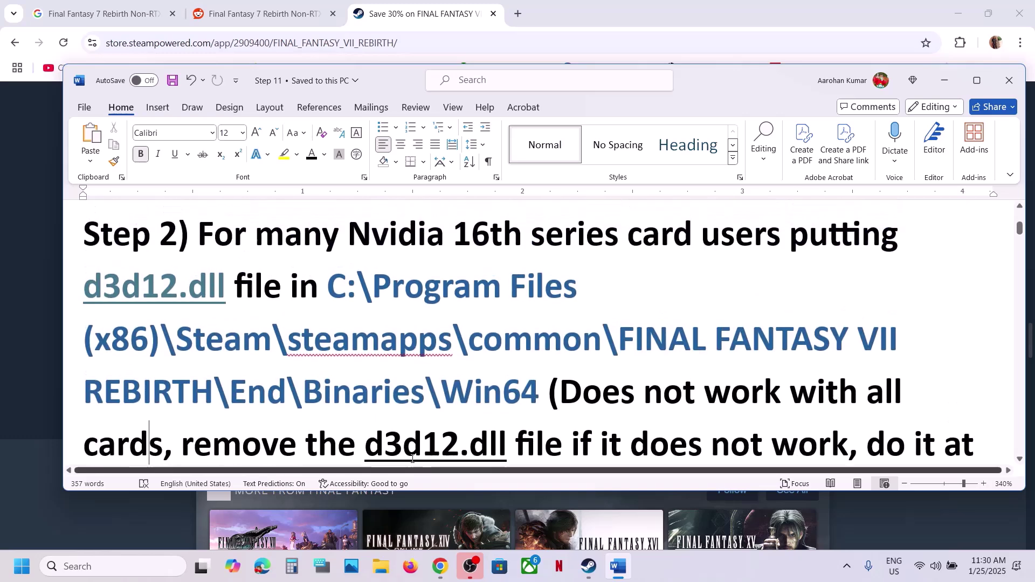
scroll(412, 458, down, 2)
drag(365, 341, 699, 356)
key(shift+Down)
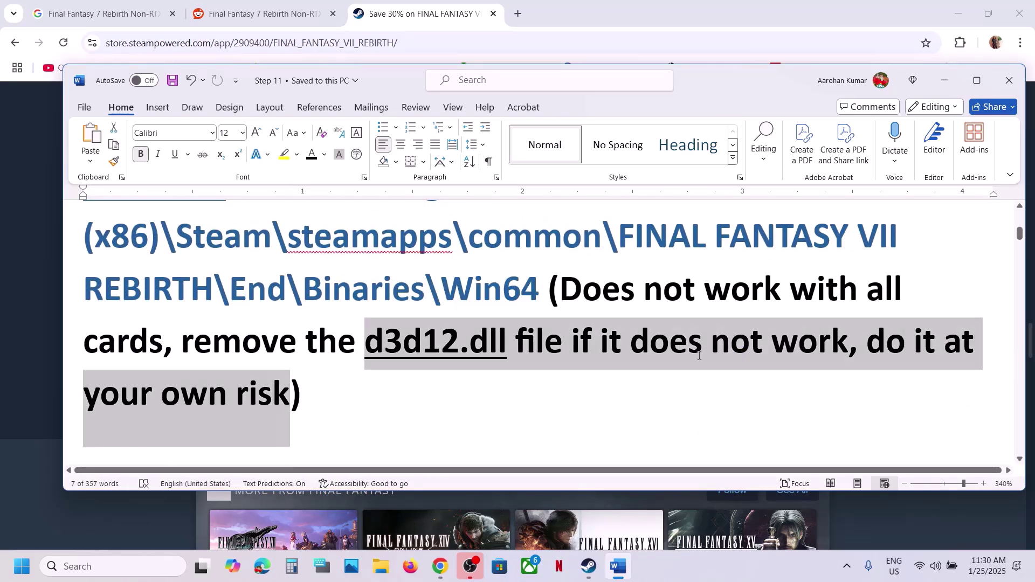
drag(290, 393, 865, 345)
scroll(575, 323, up, 5)
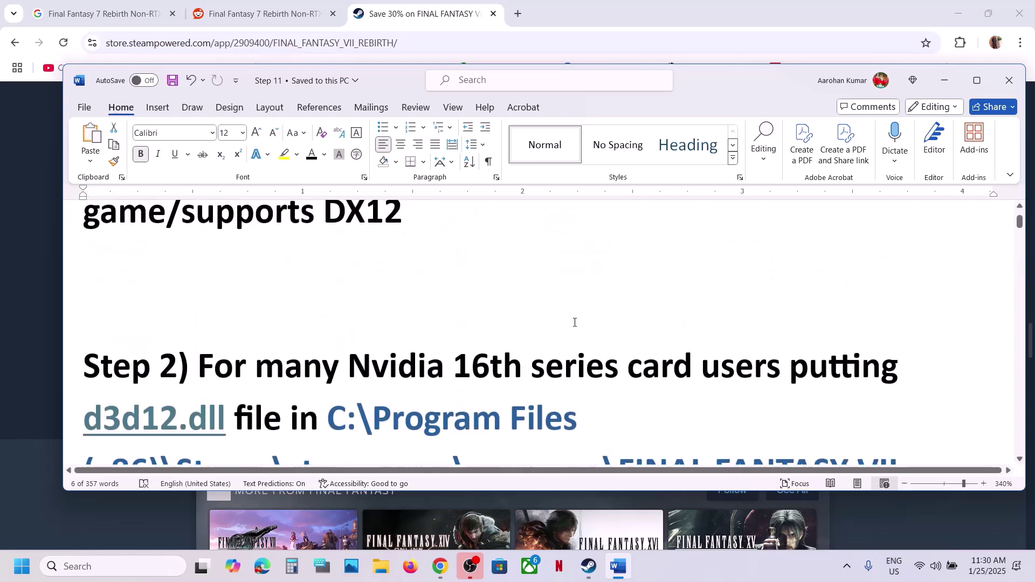
- Review the Google query for the Non-RTX Card / DX12 Fix Workaround and highlight "16 Series Card" in the Reddit thread
click(127, 14)
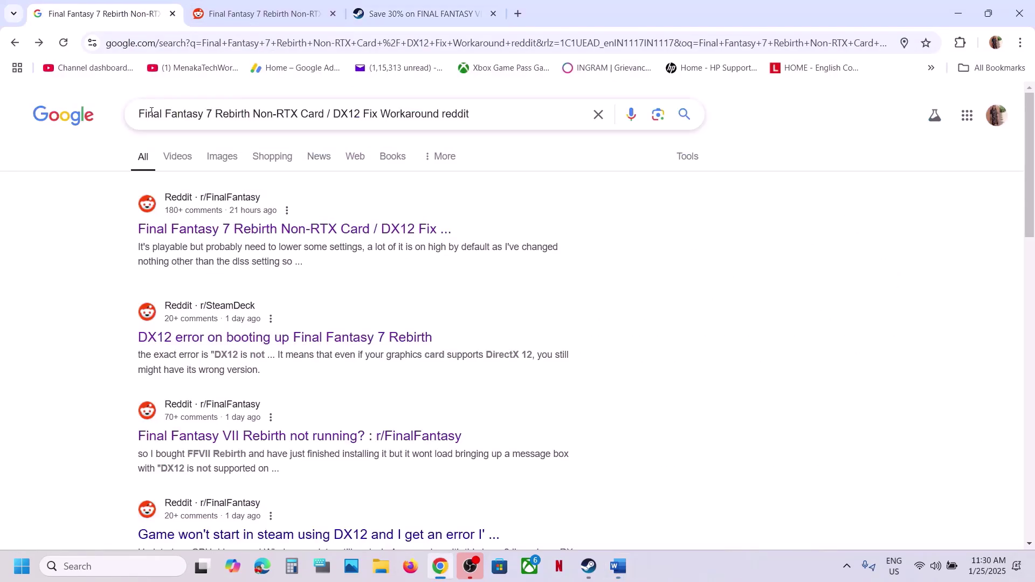
drag(141, 112, 438, 112)
click(482, 112)
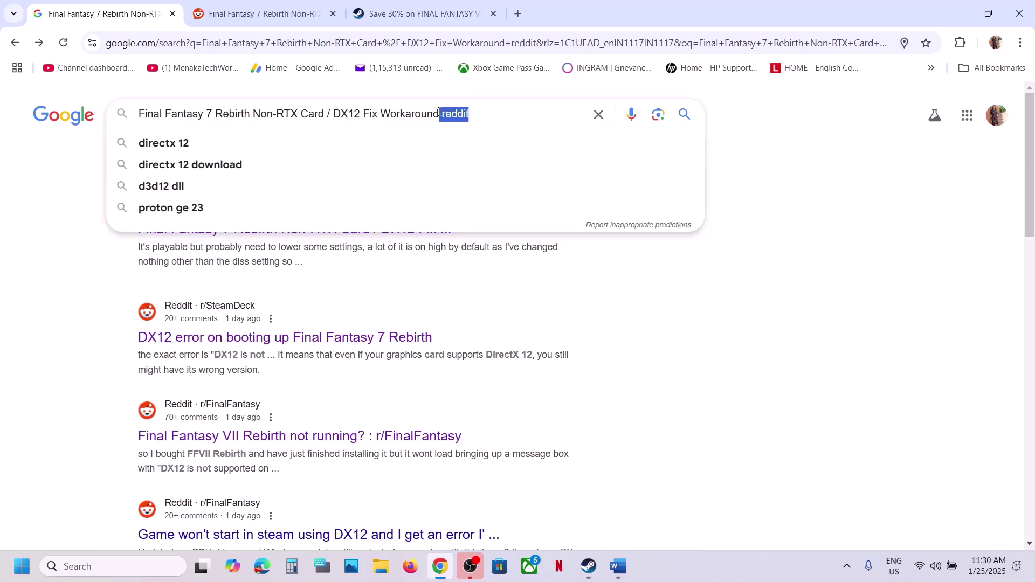
click(81, 236)
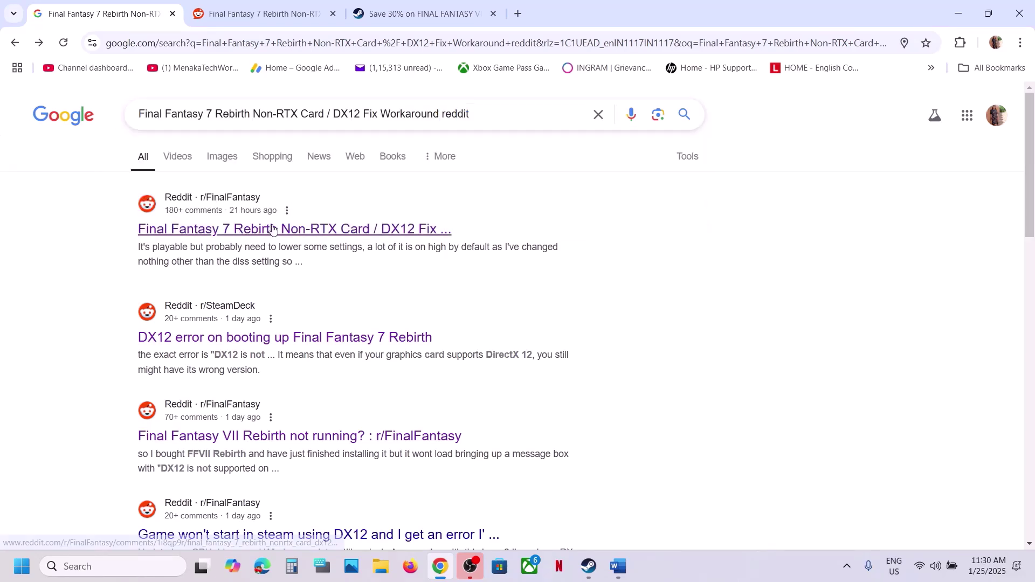
click(272, 15)
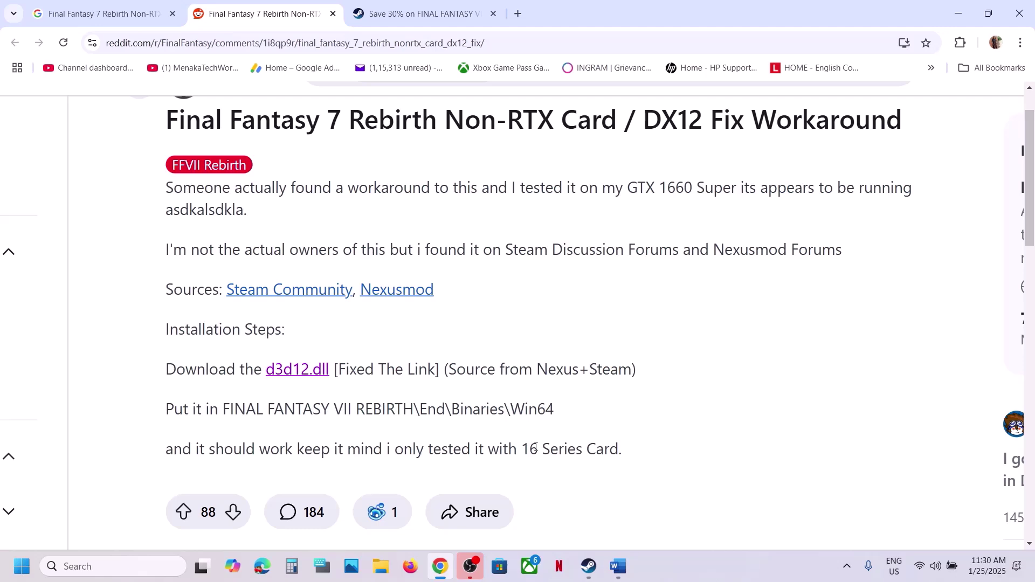
drag(523, 450, 612, 447)
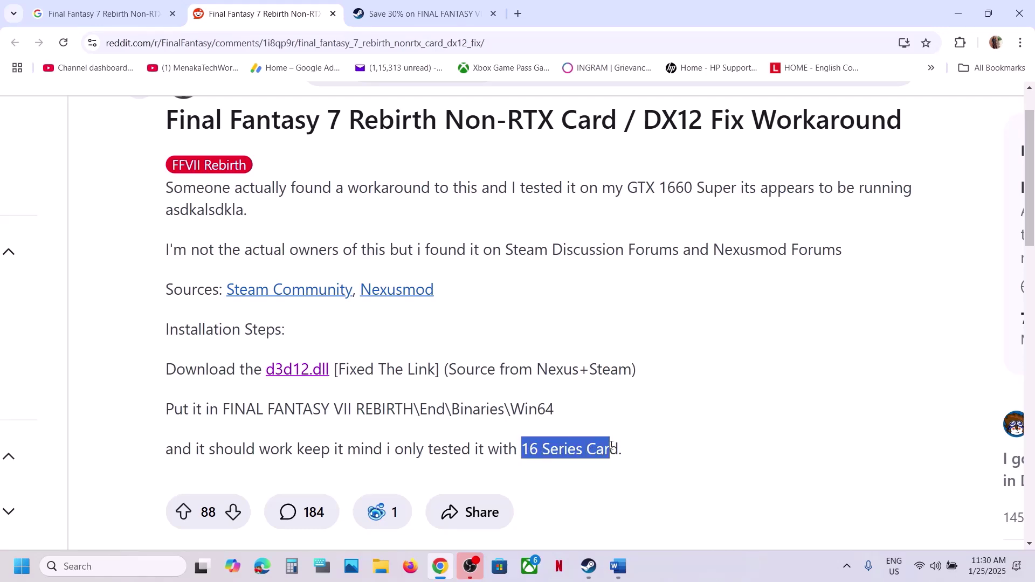
- Return to the Word notes, maximize the window and highlight d3d11 in Step 3
click(619, 566)
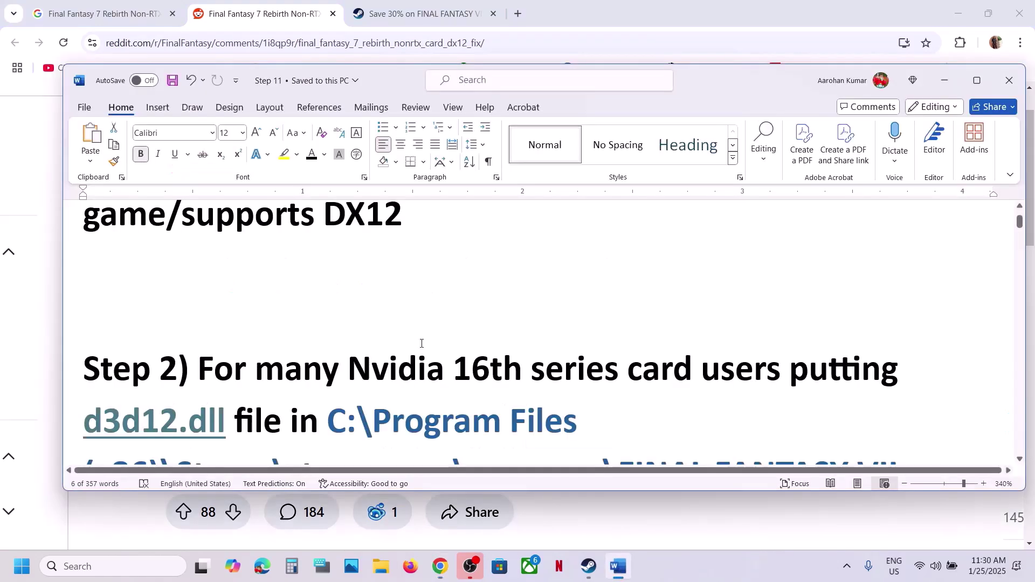
scroll(419, 343, down, 6)
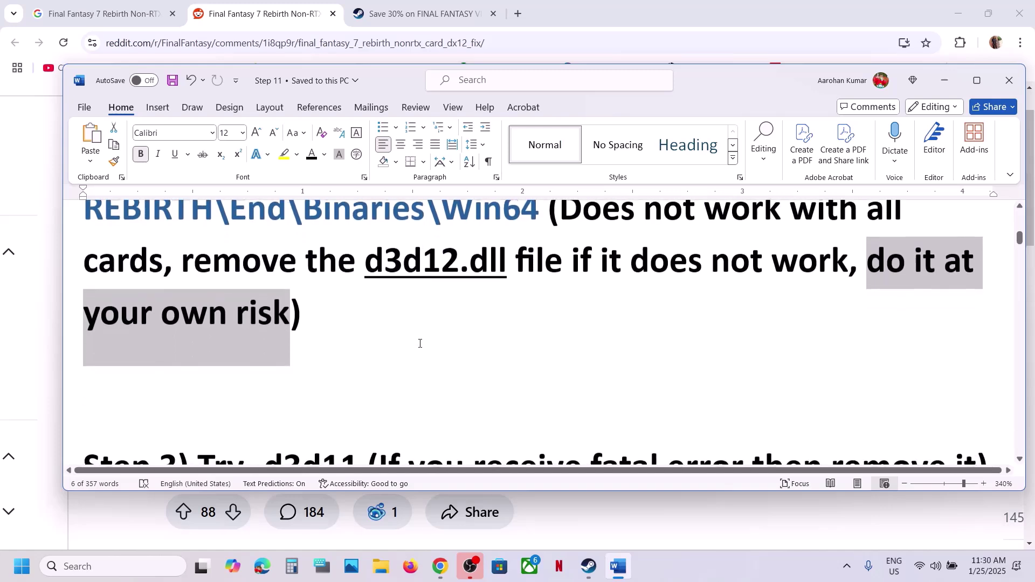
click(977, 81)
scroll(411, 326, up, 3)
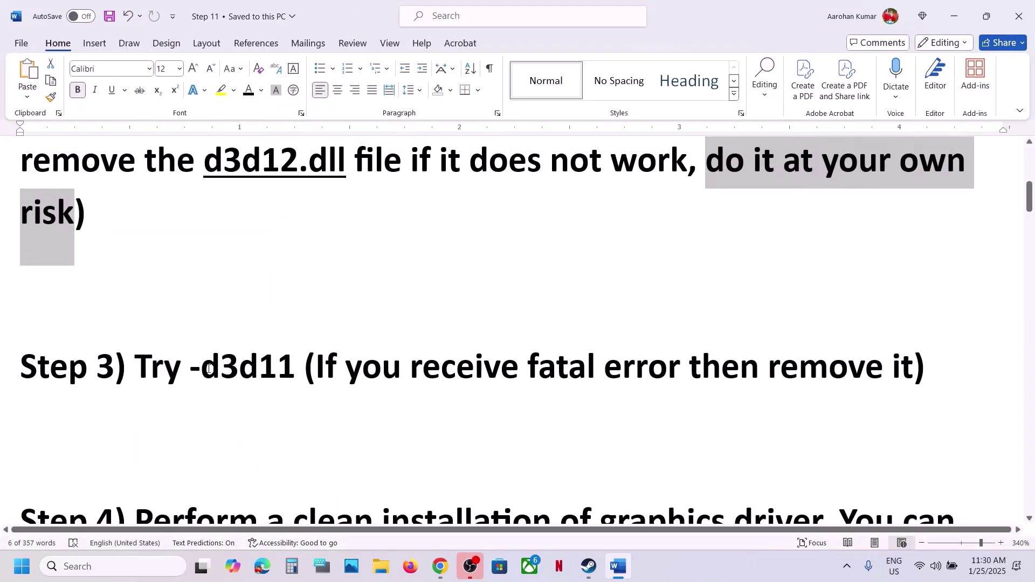
drag(201, 368, 280, 368)
- In Steam, set the launch options of FINAL FANTASY VII REBIRTH to -d3d11 and close its properties
click(588, 566)
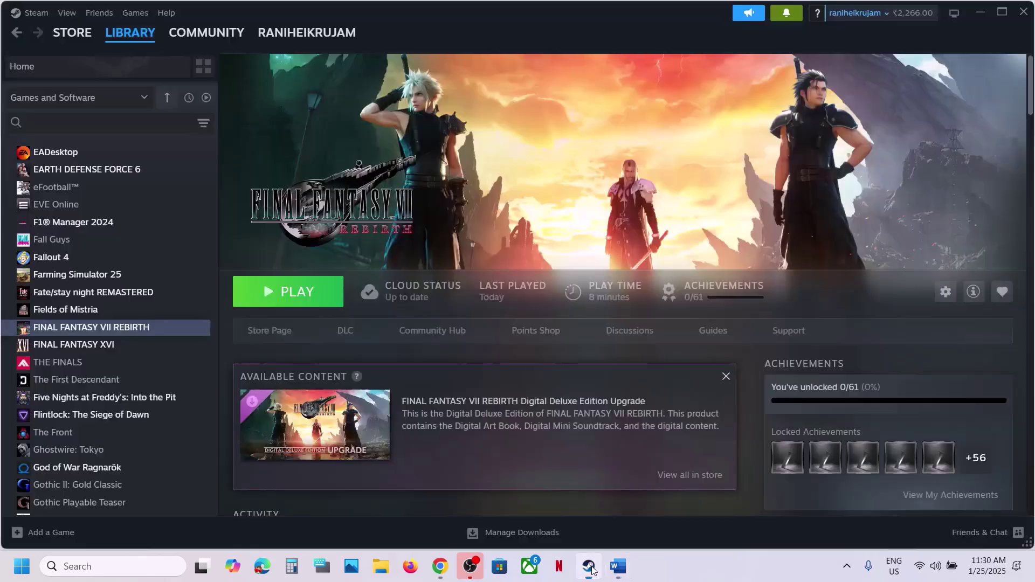
right_click(144, 324)
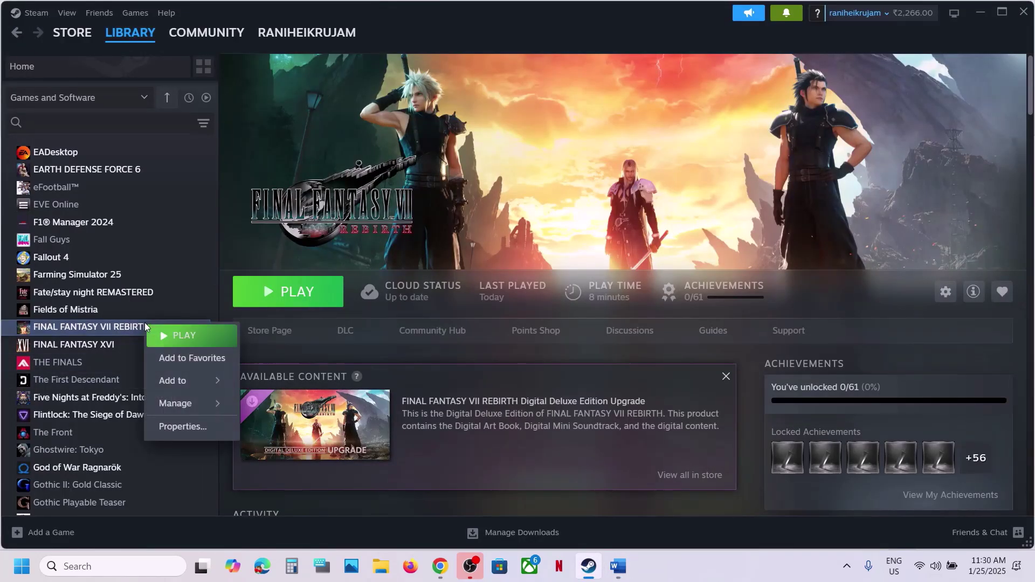
click(200, 427)
click(418, 351)
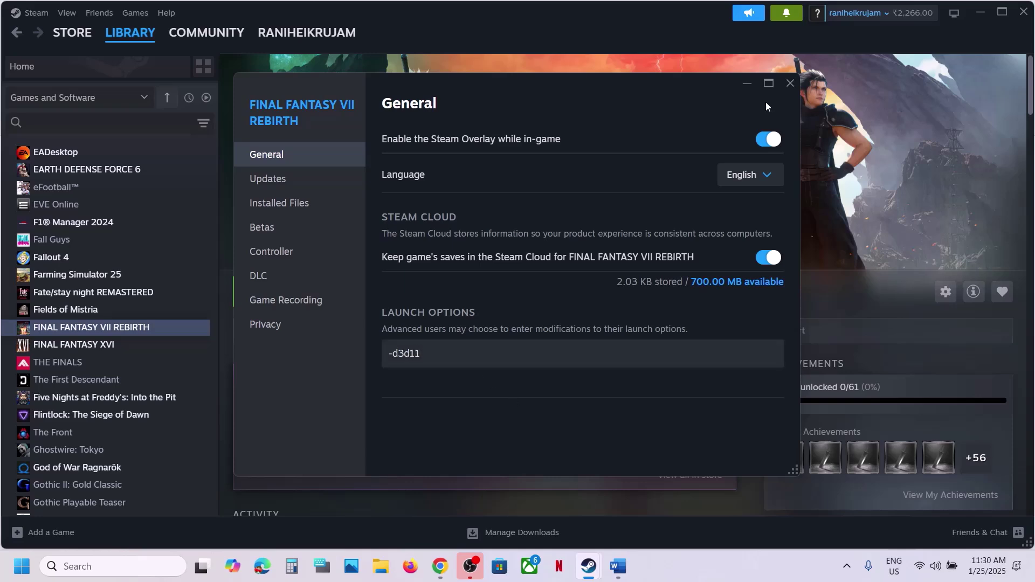
click(789, 84)
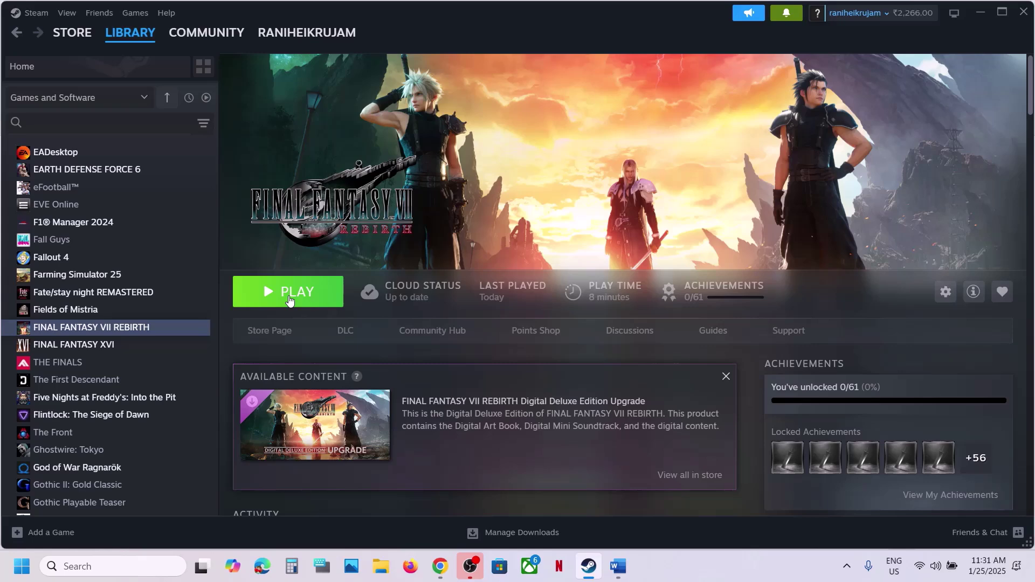
- Launch FINAL FANTASY VII REBIRTH to test the launch option, and dismiss the error dialog
click(289, 300)
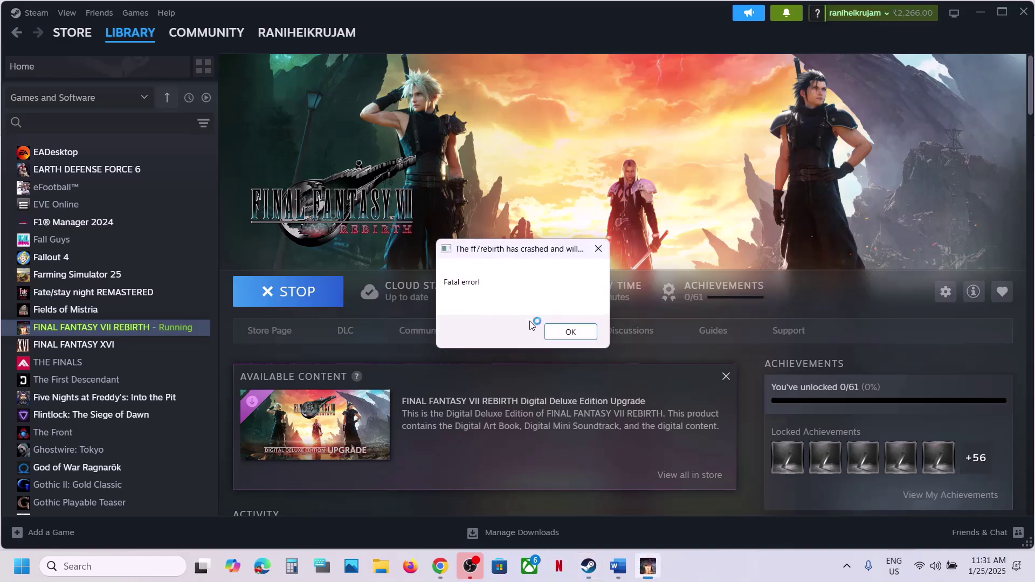
click(570, 331)
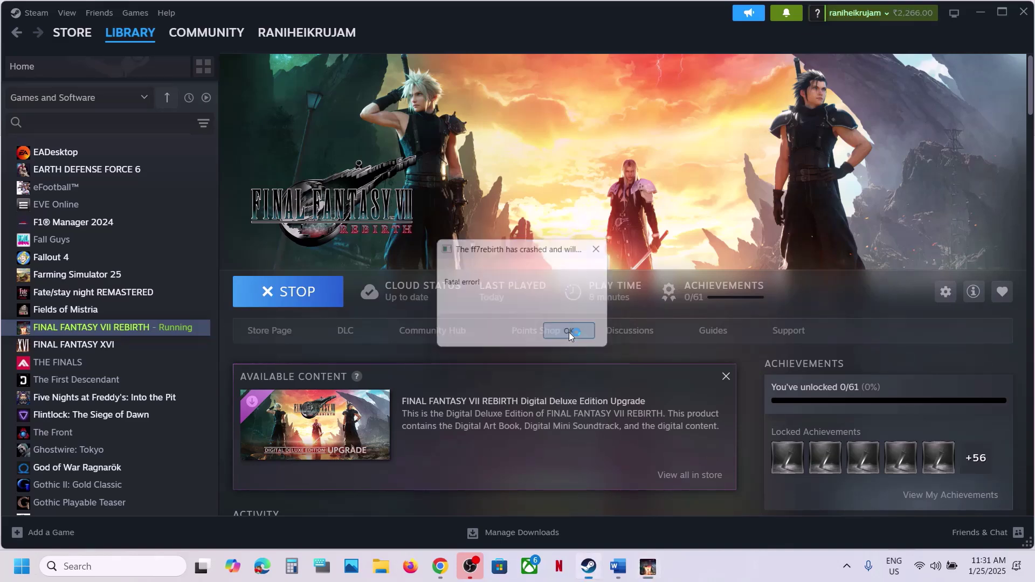
- Clear the -d3d11 launch option from the FINAL FANTASY VII REBIRTH properties in Steam and close them
right_click(123, 330)
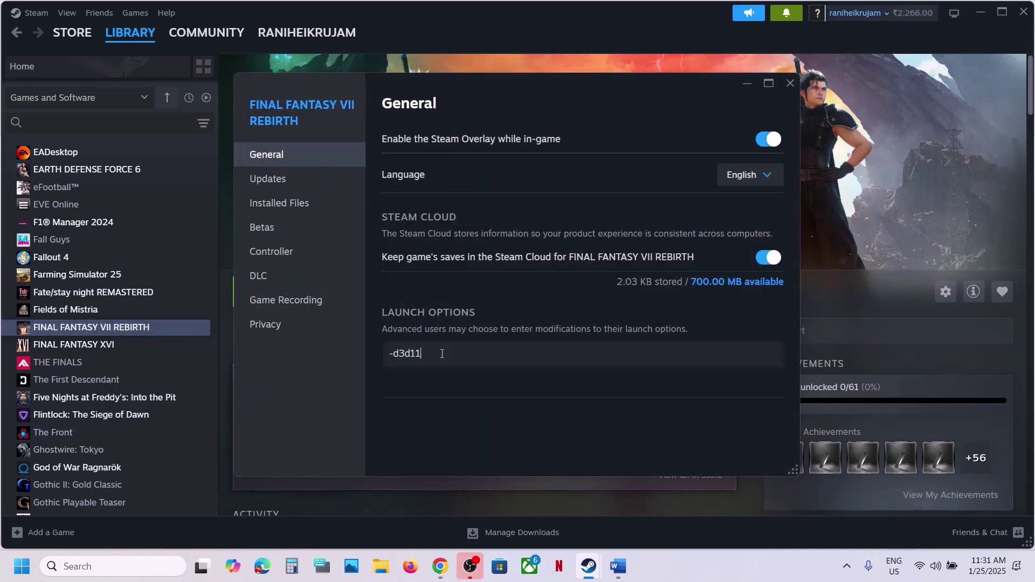
drag(418, 354, 286, 367)
key(BackSpace)
click(472, 396)
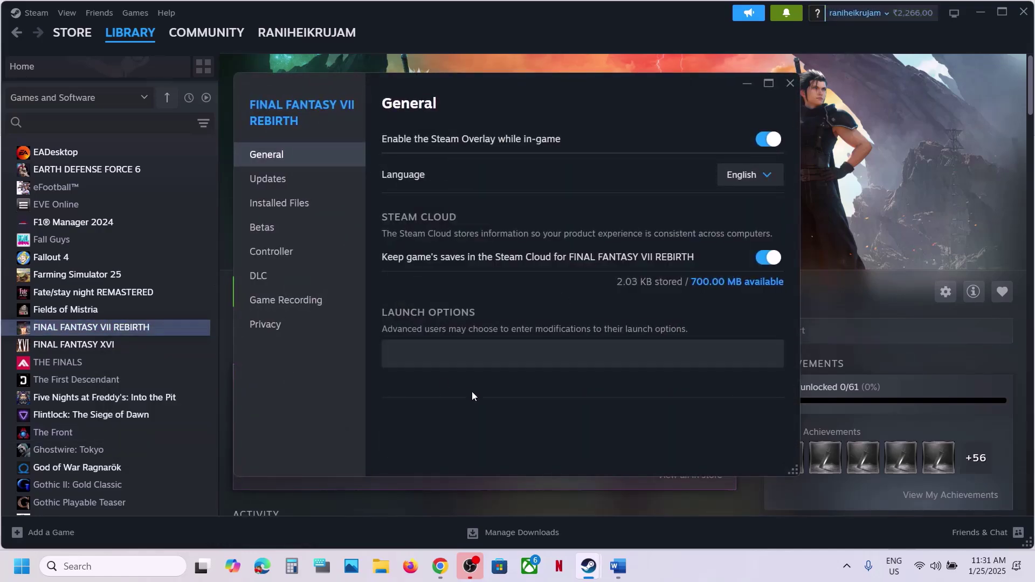
click(790, 84)
- Return to the Word notes and review Step 4 on clean graphics driver installation, highlighting the driver links and the Nvidia App/GeForce Experience text
click(617, 566)
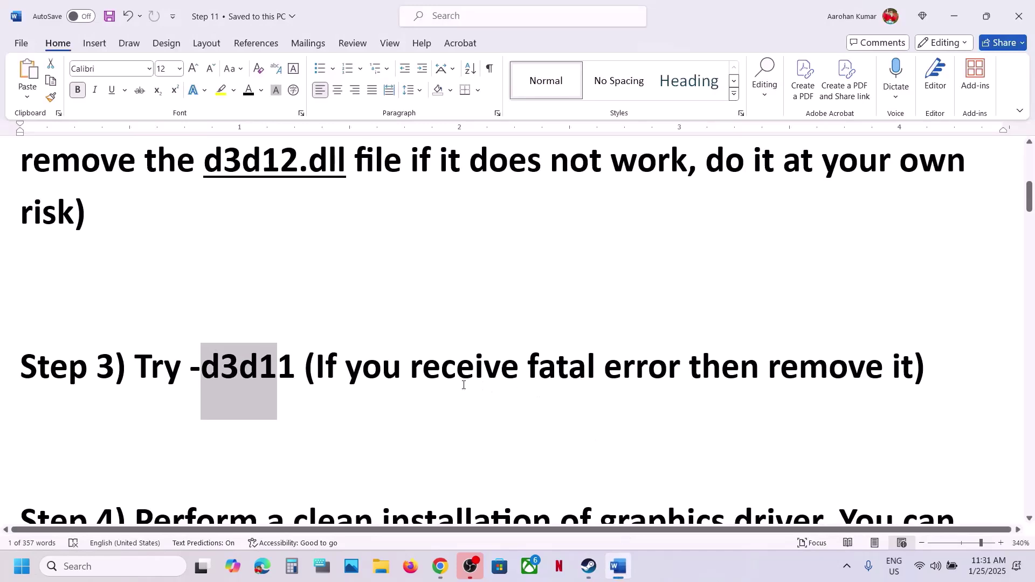
scroll(463, 385, down, 3)
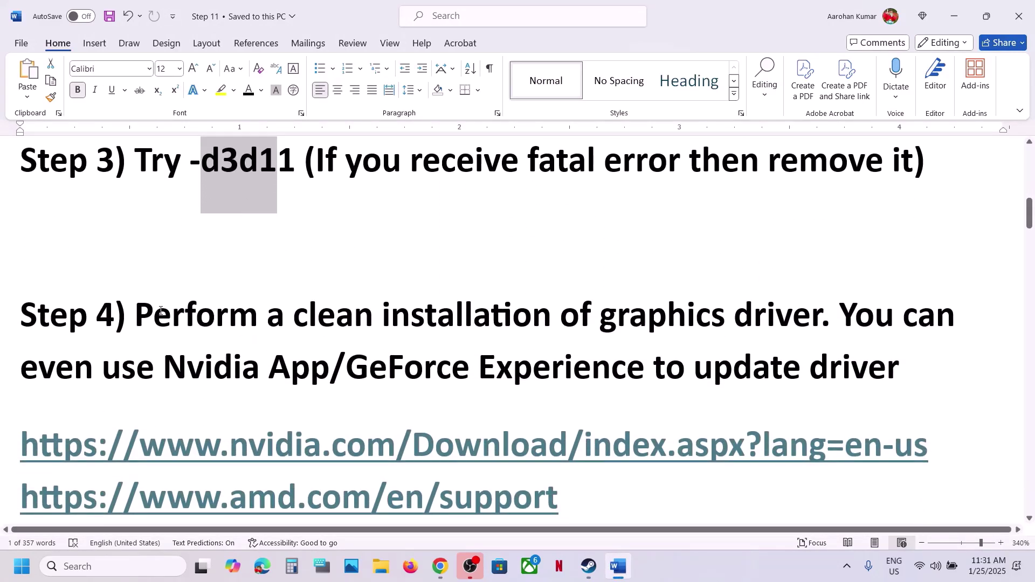
drag(160, 311, 728, 316)
scroll(221, 429, down, 1)
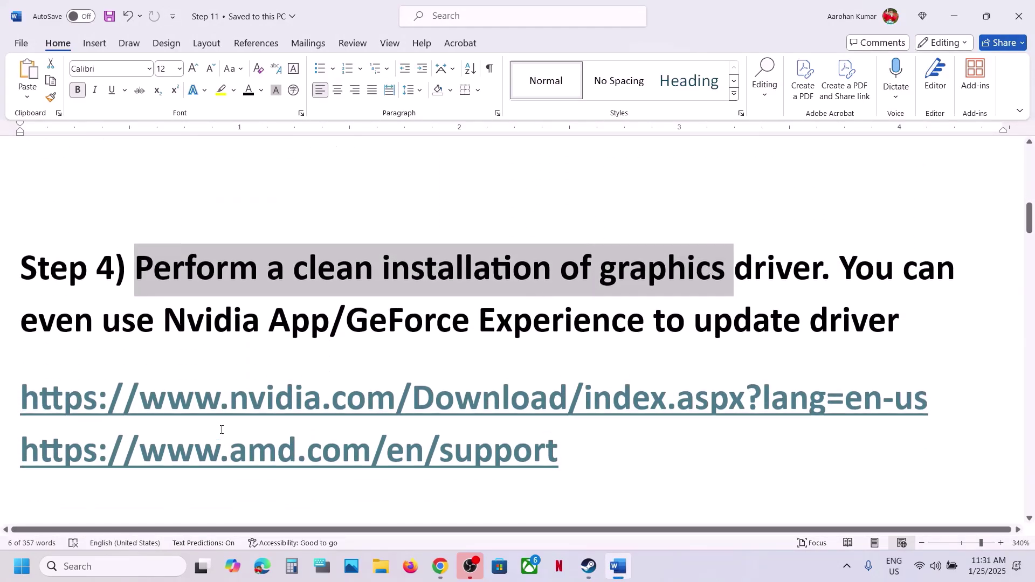
drag(194, 384, 482, 383)
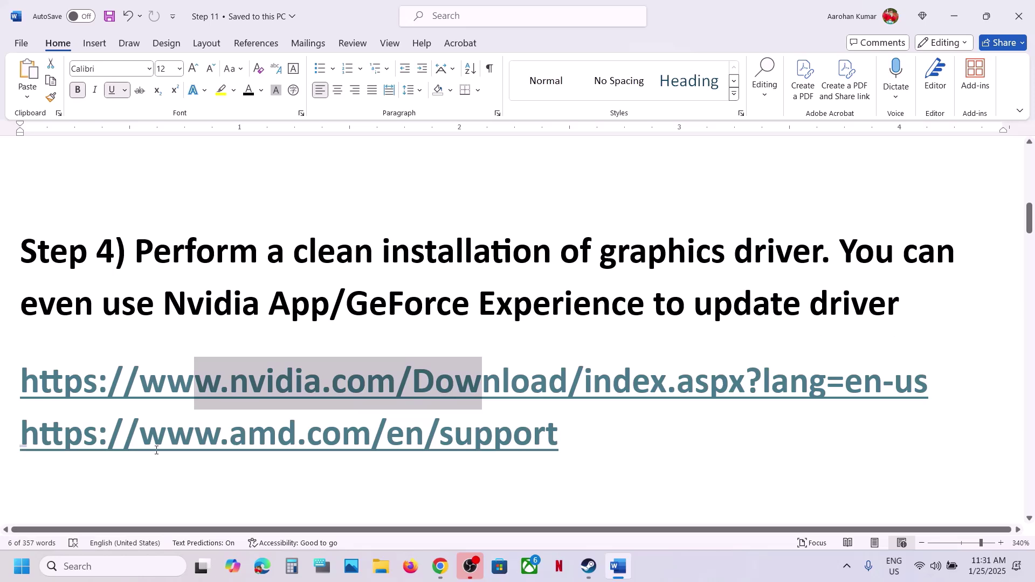
drag(156, 450, 423, 440)
drag(225, 383, 434, 383)
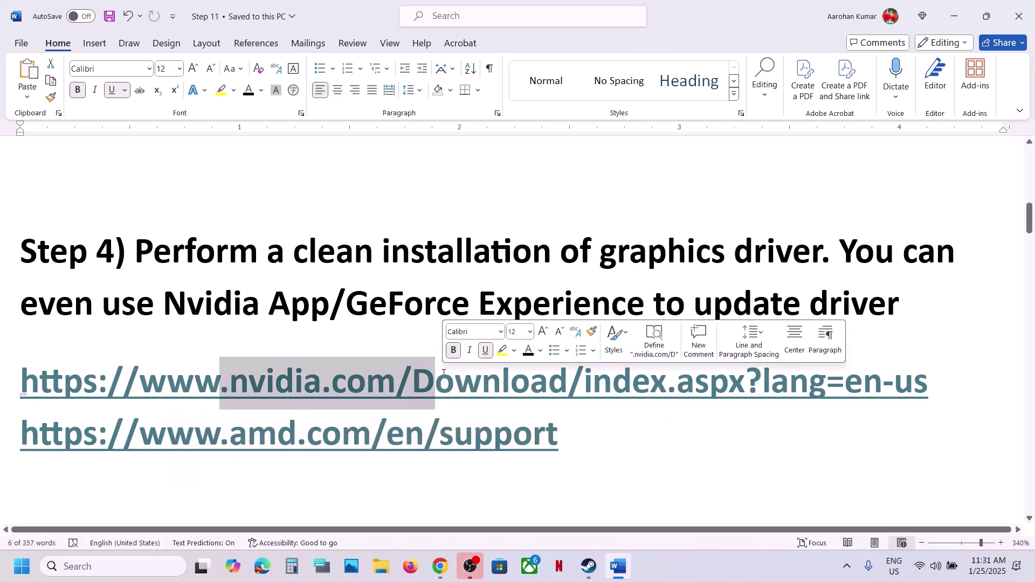
drag(148, 305, 650, 307)
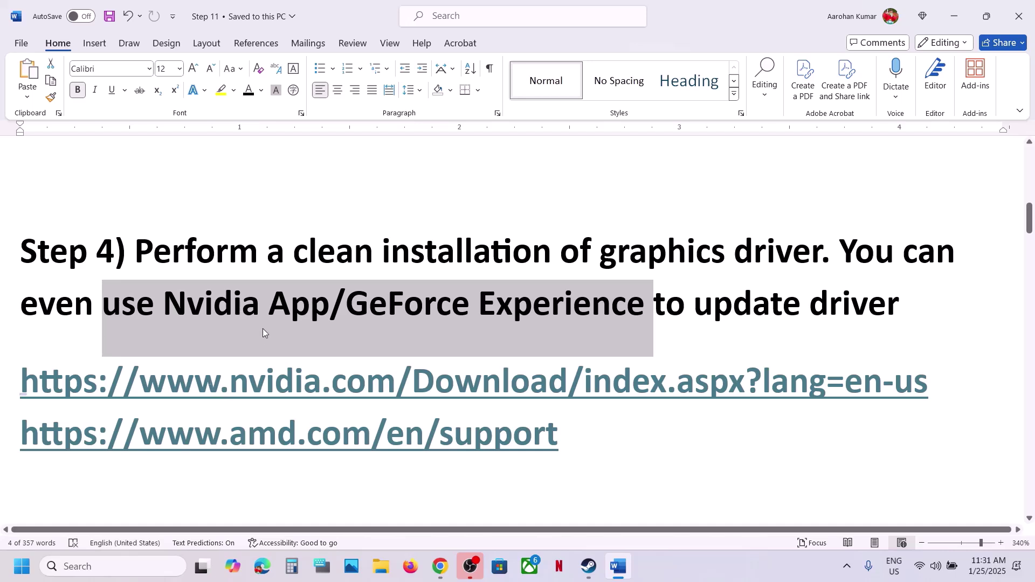
- Open the NVIDIA app, check its Drivers page for the Game Ready Driver, and minimize it
click(117, 569)
text(nvi)
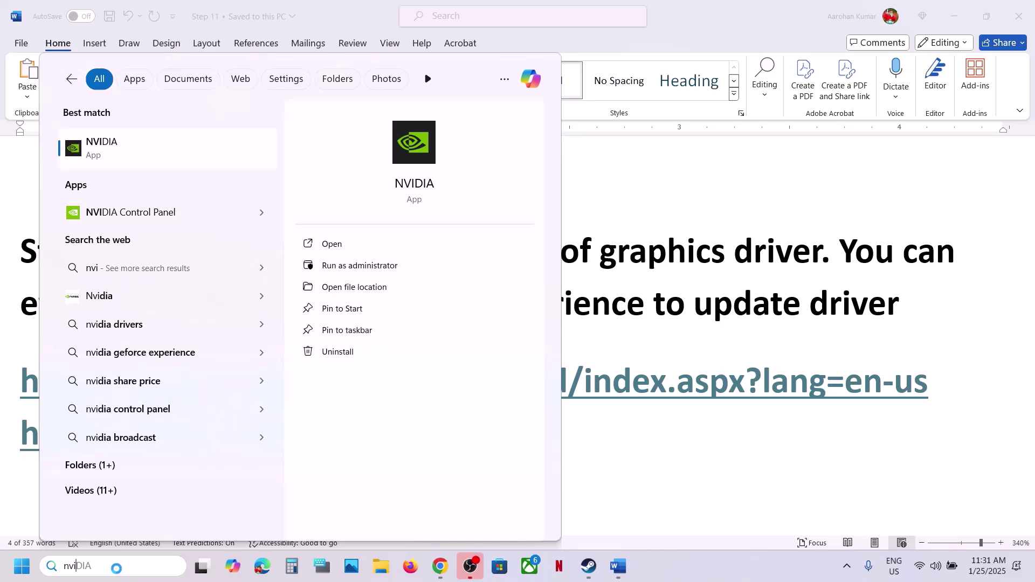
key(Return)
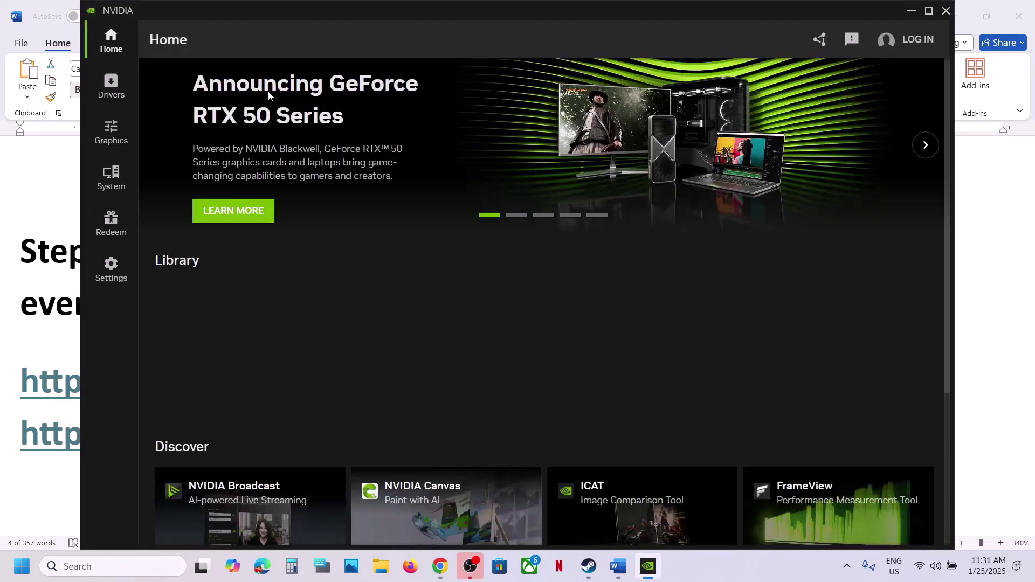
click(111, 85)
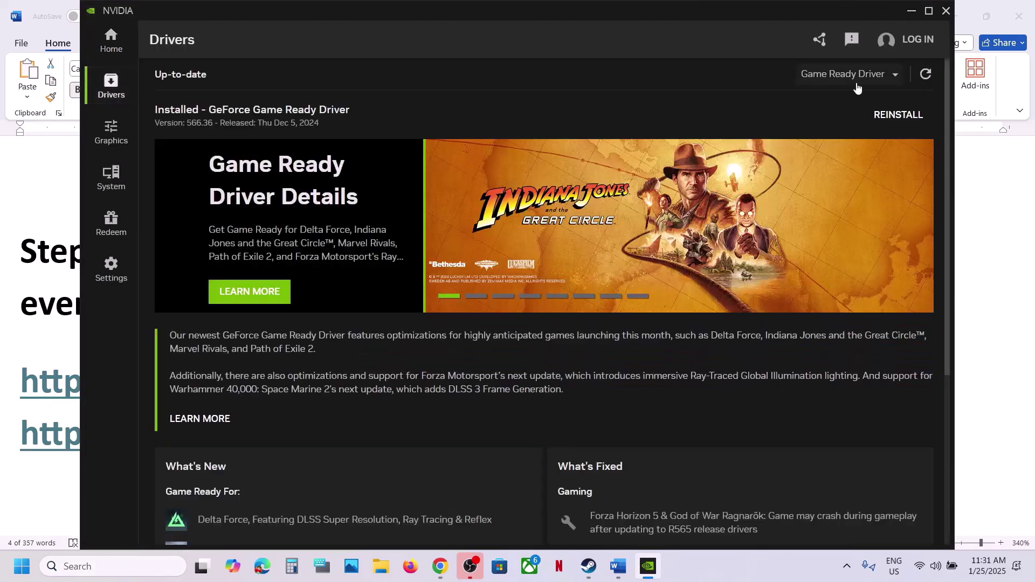
click(911, 12)
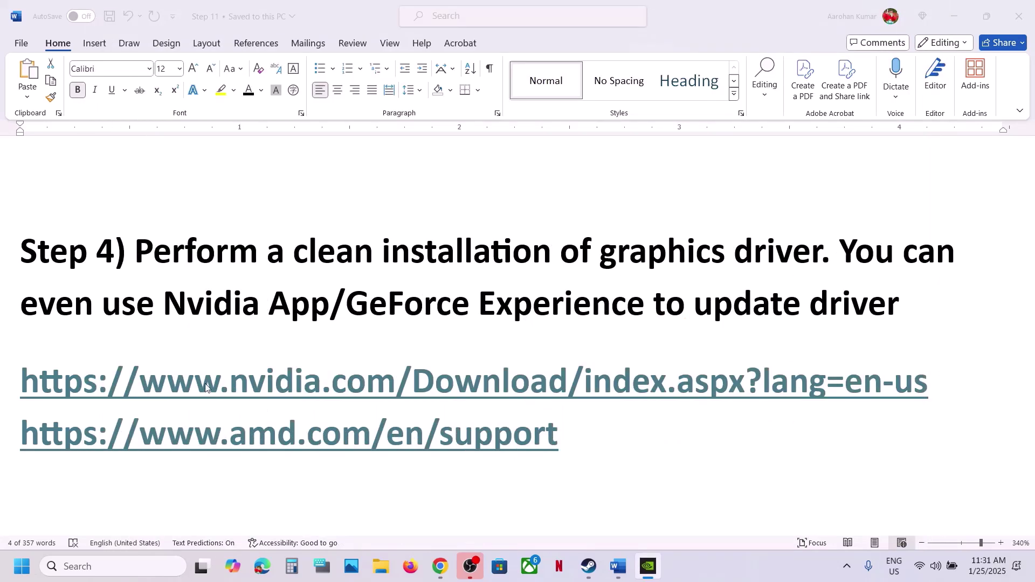
- Open the NVIDIA download link from the notes and search for the GeForce RTX 3050 Laptop GPU driver for Windows 11
drag(218, 387, 587, 390)
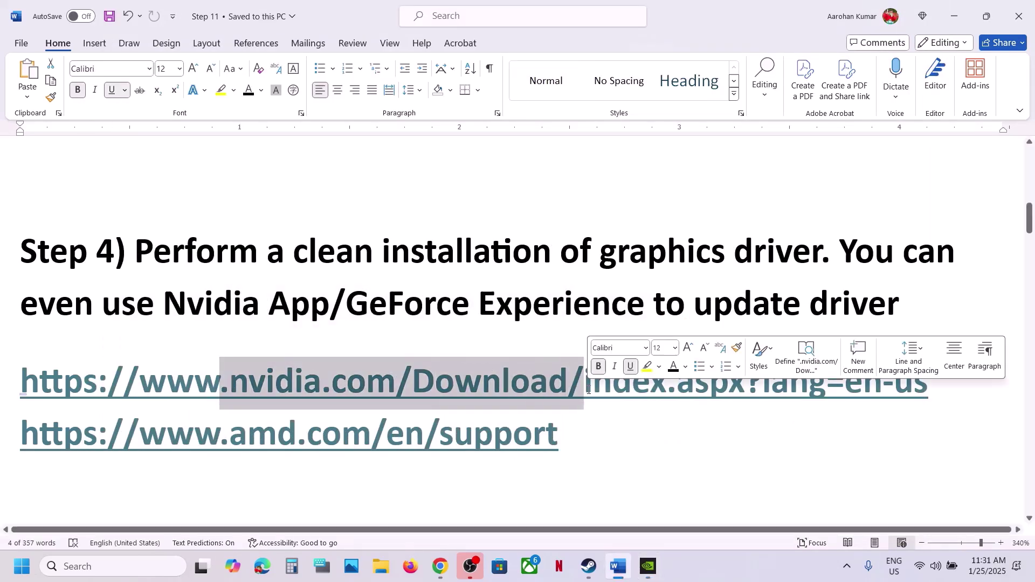
ctrl+click(588, 388)
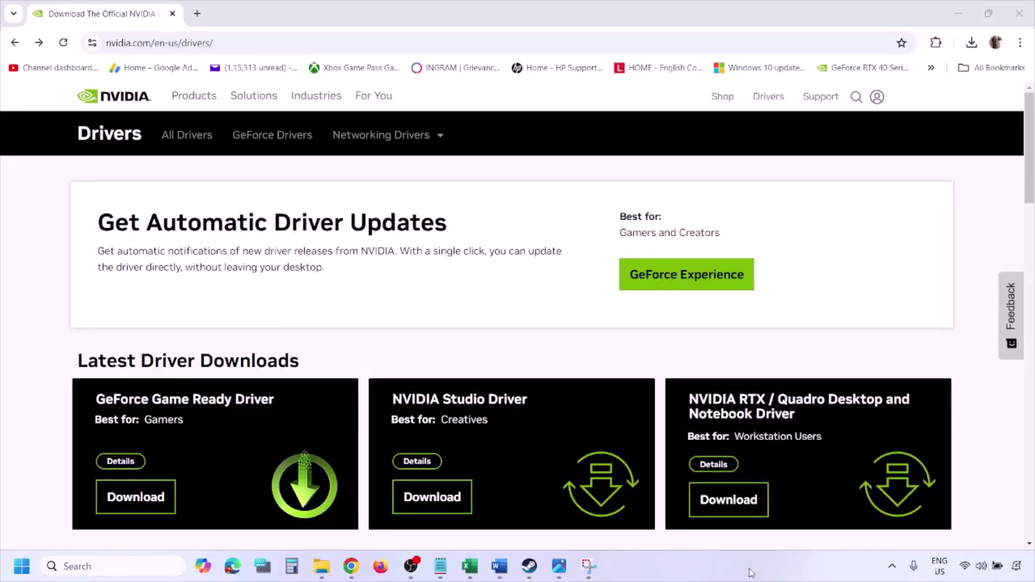
scroll(241, 330, down, 8)
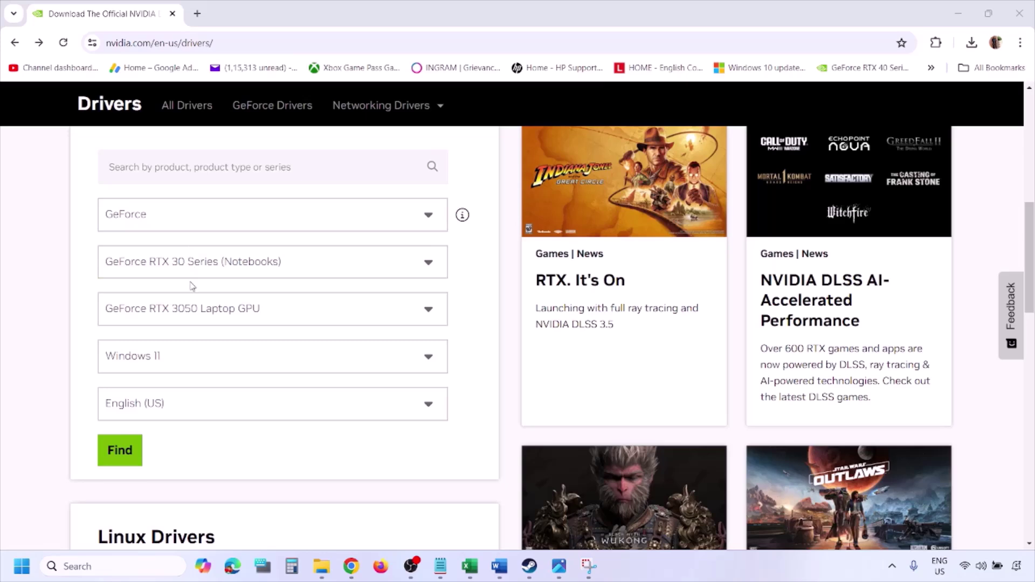
click(170, 359)
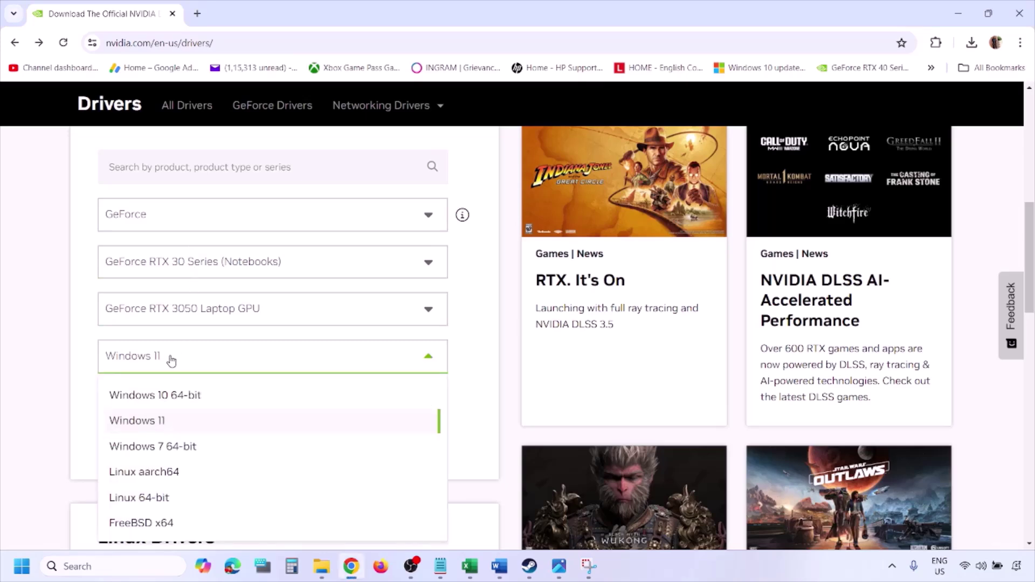
click(151, 421)
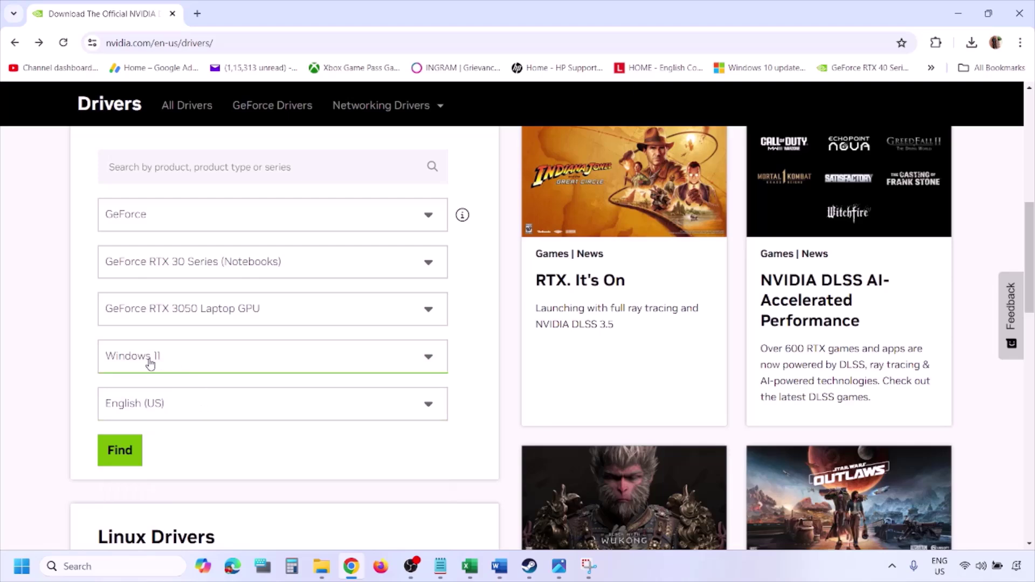
click(120, 450)
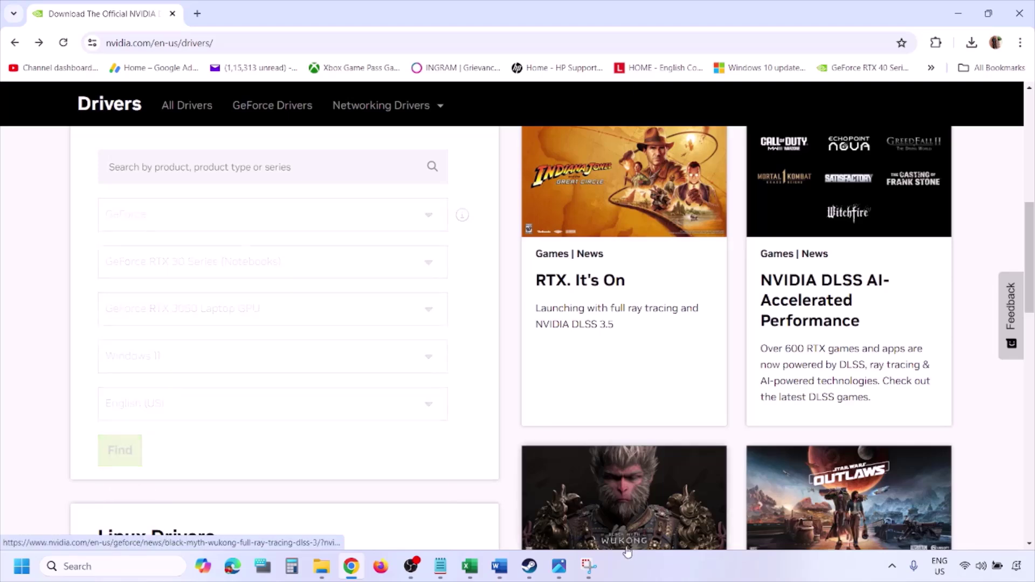
- Switch to the Photos app and go through the driver screenshots from 1.png to 5.png, ending at the clean installation options
click(559, 566)
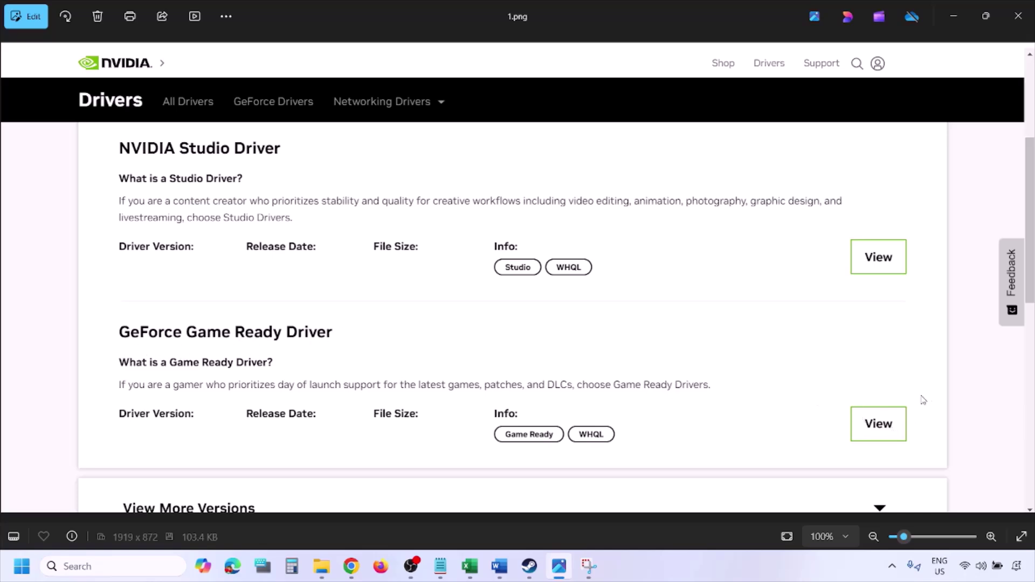
key(Right)
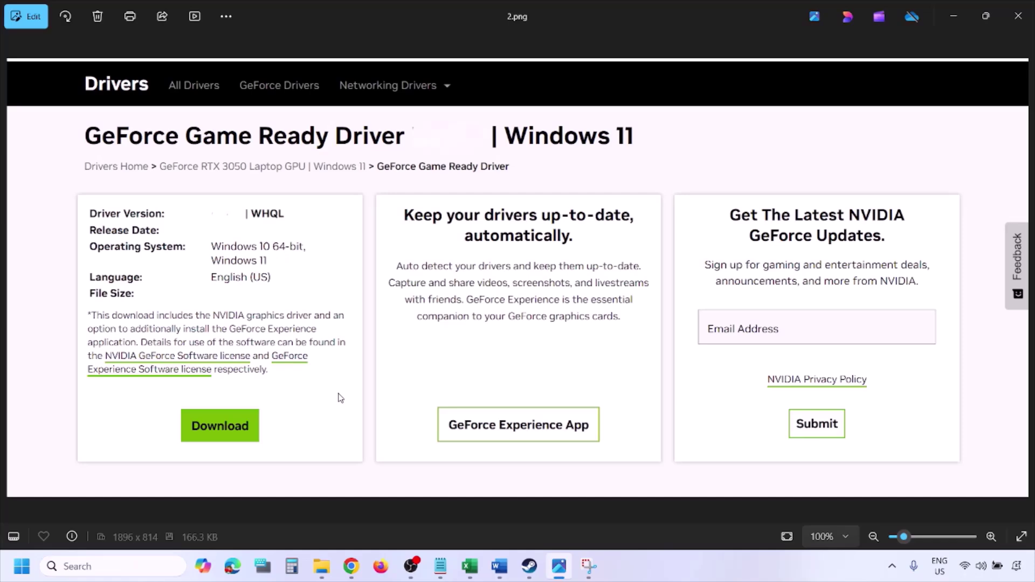
key(Right)
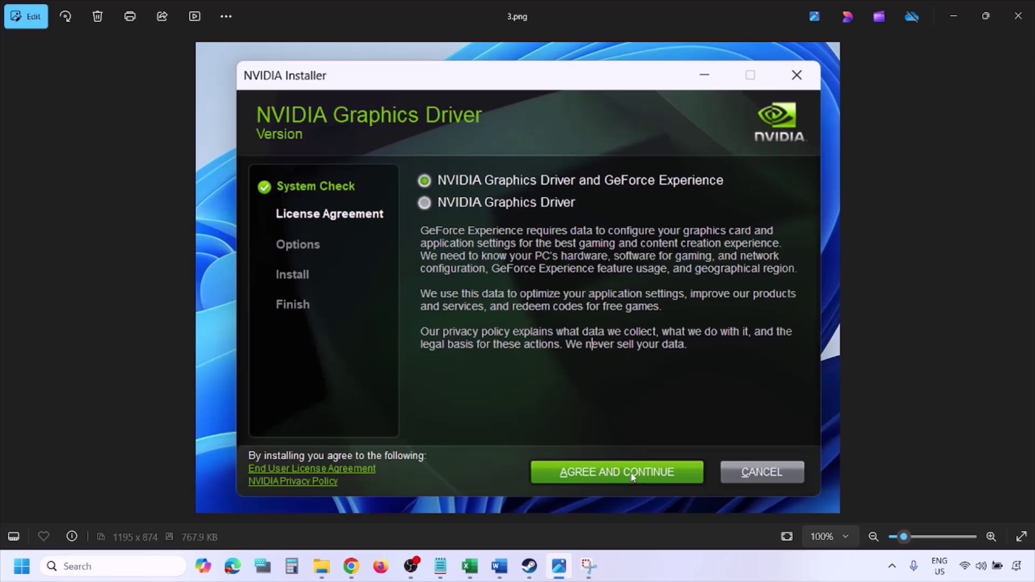
key(Right)
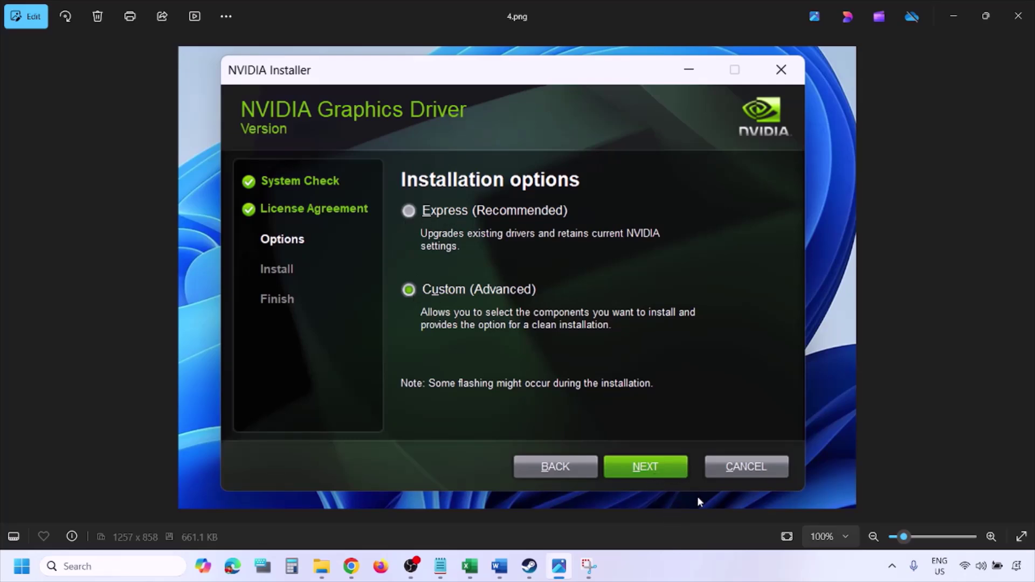
key(Right)
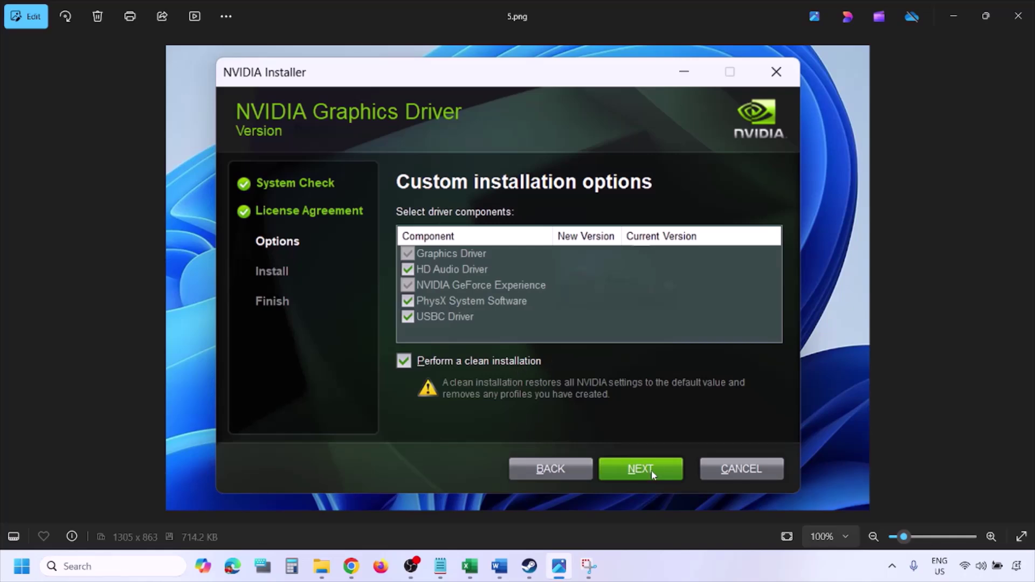
- Bring up the Windows power options to point out Restart, and leave them without restarting
click(22, 565)
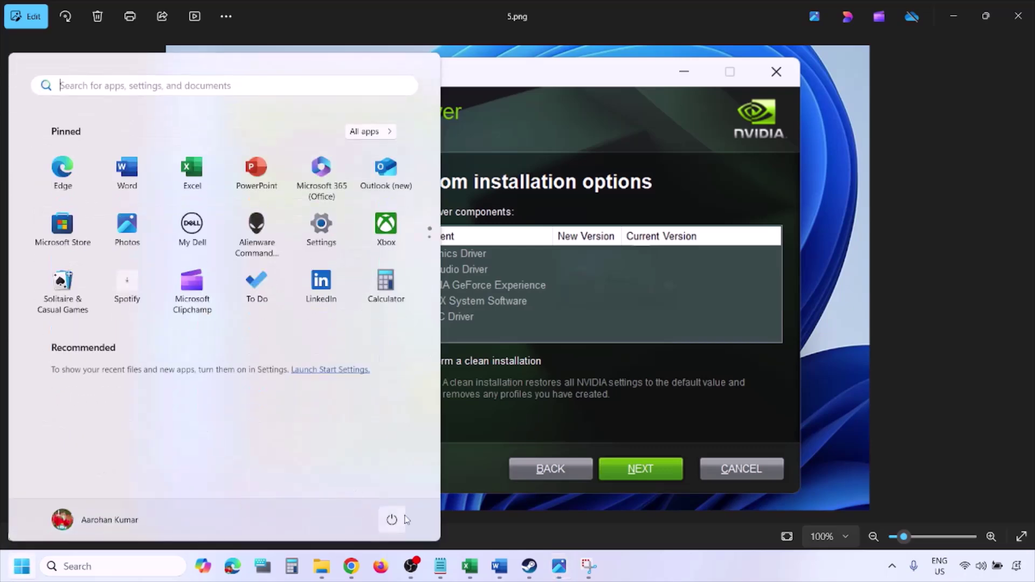
click(392, 520)
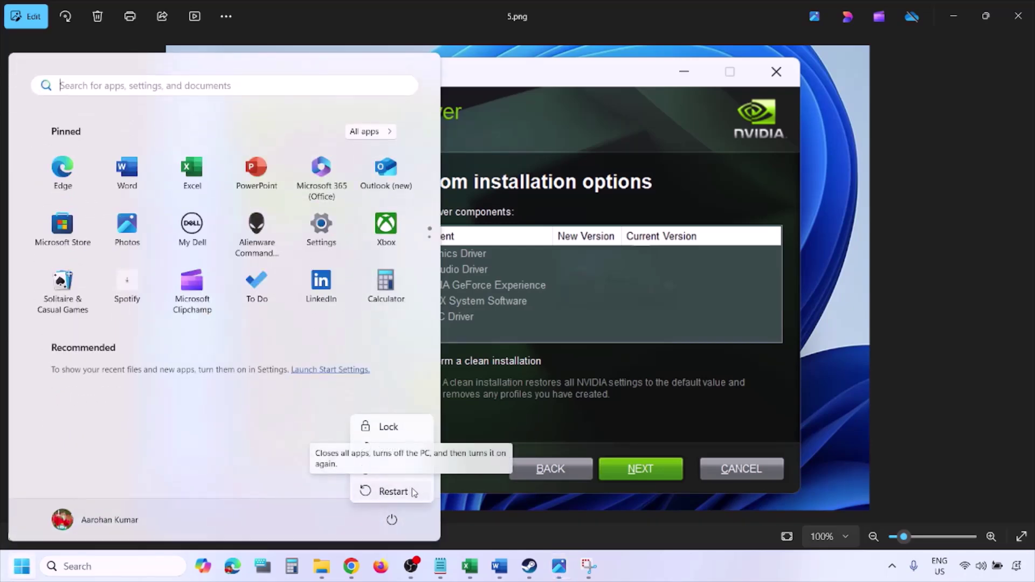
click(703, 580)
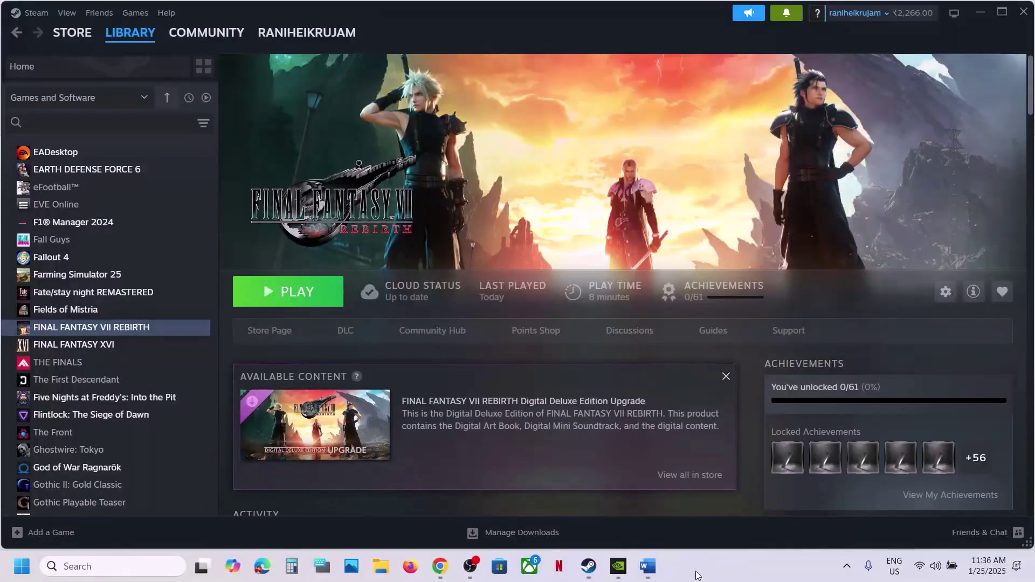
- Copy the word "graphics" from Step 5 of the Word notes and use it in a Windows search to open the Graphics settings
click(646, 566)
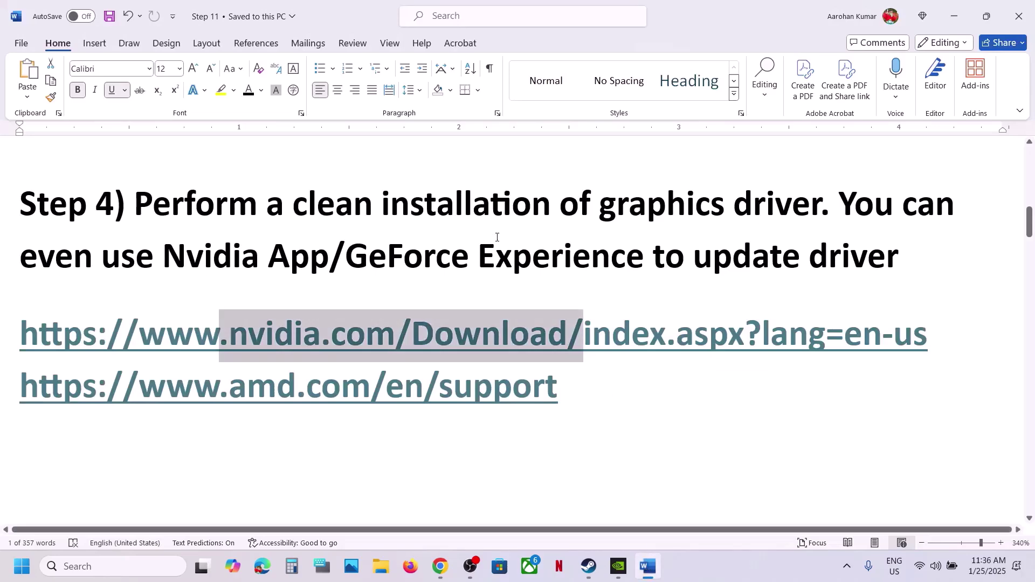
scroll(455, 221, down, 5)
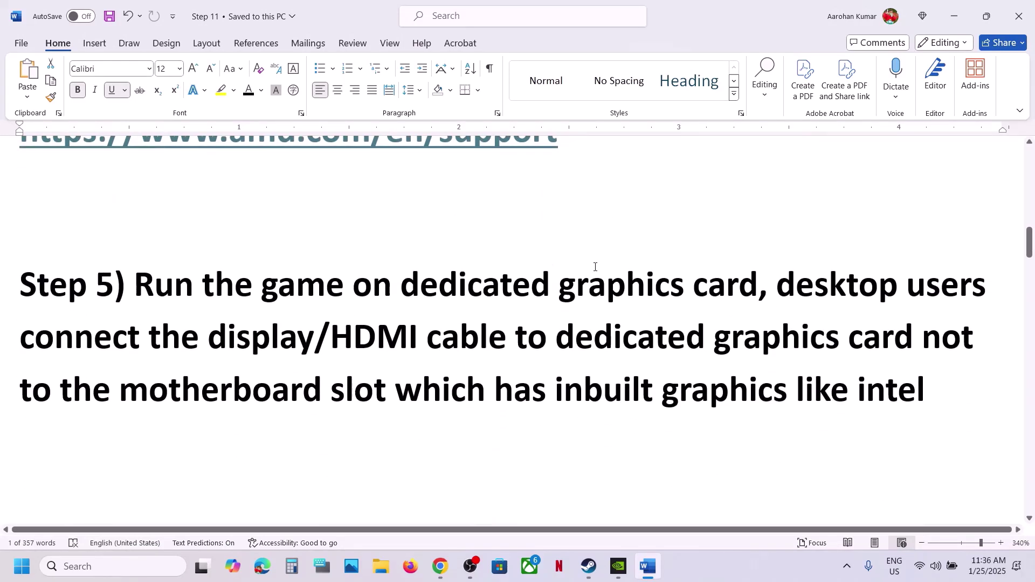
double_click(622, 292)
key(ctrl+c)
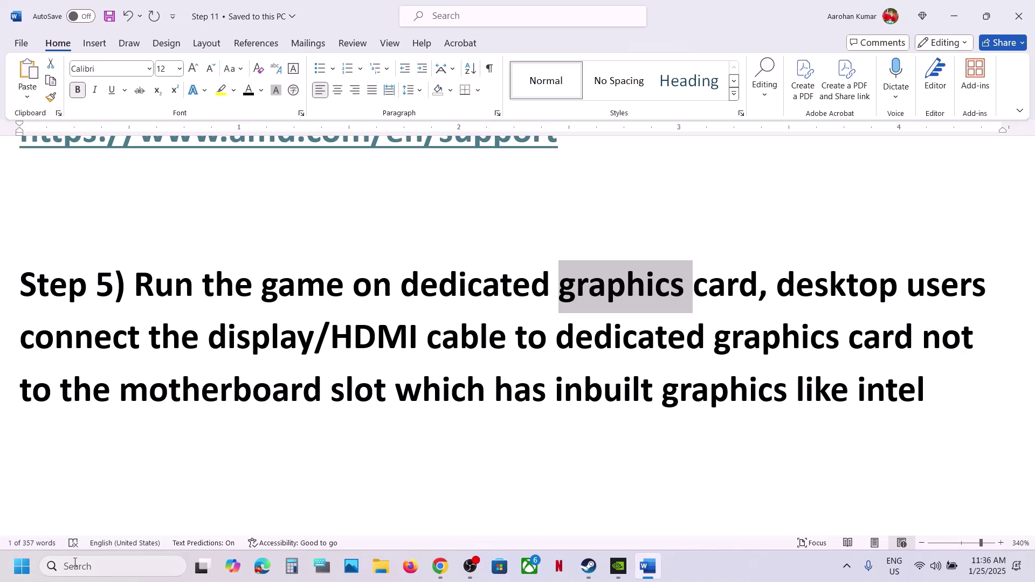
click(108, 566)
key(ctrl+v)
click(155, 157)
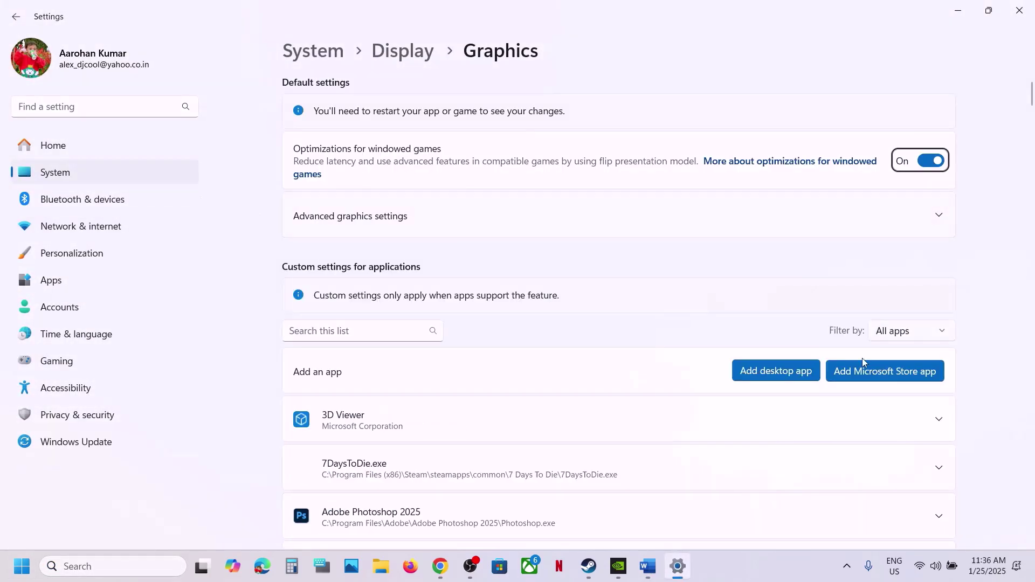
- Add ff7rebirth from the FINAL FANTASY VII REBIRTH folder as a desktop app and locate the game's entries in the app list
click(772, 370)
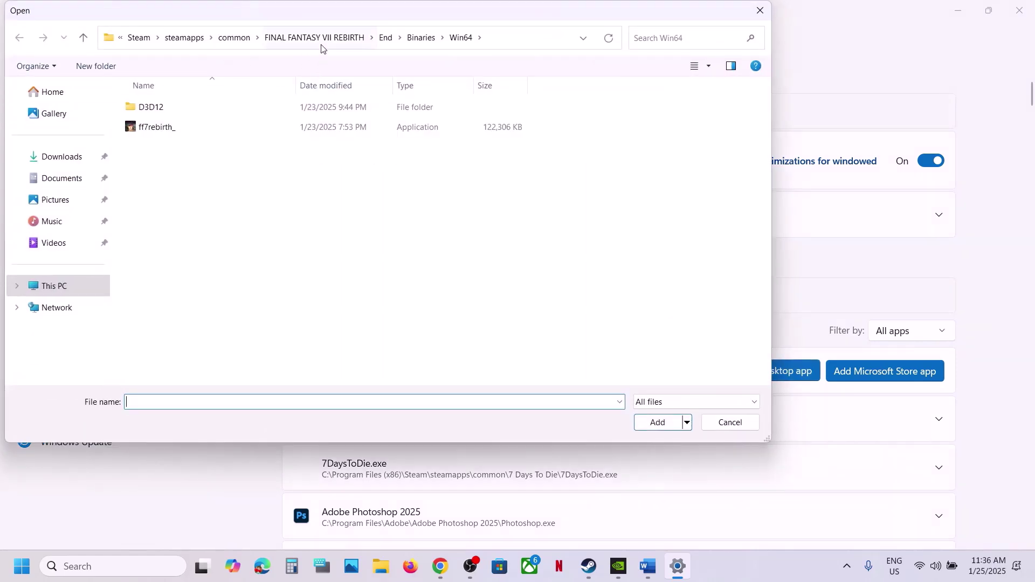
click(341, 46)
click(174, 148)
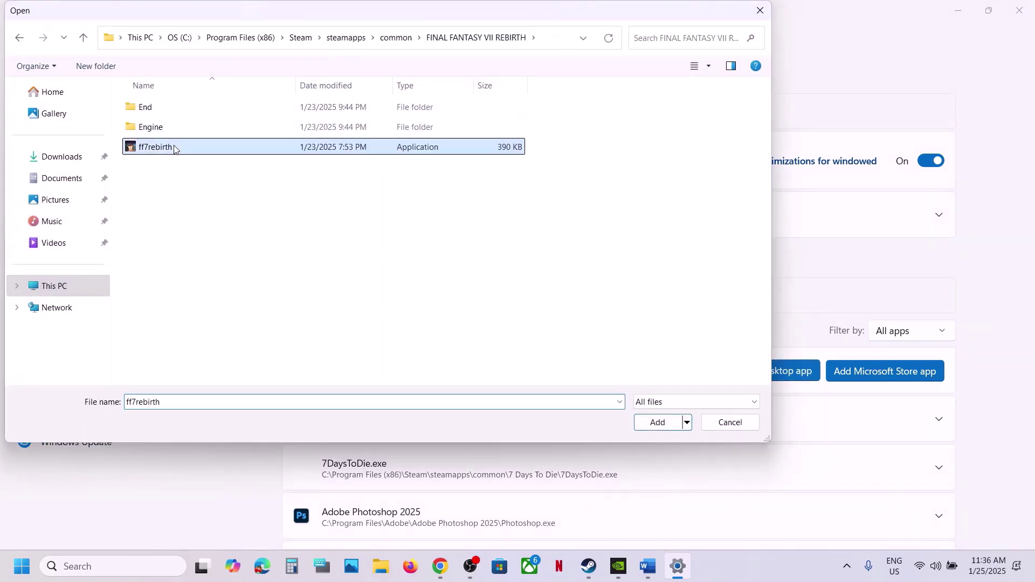
click(657, 422)
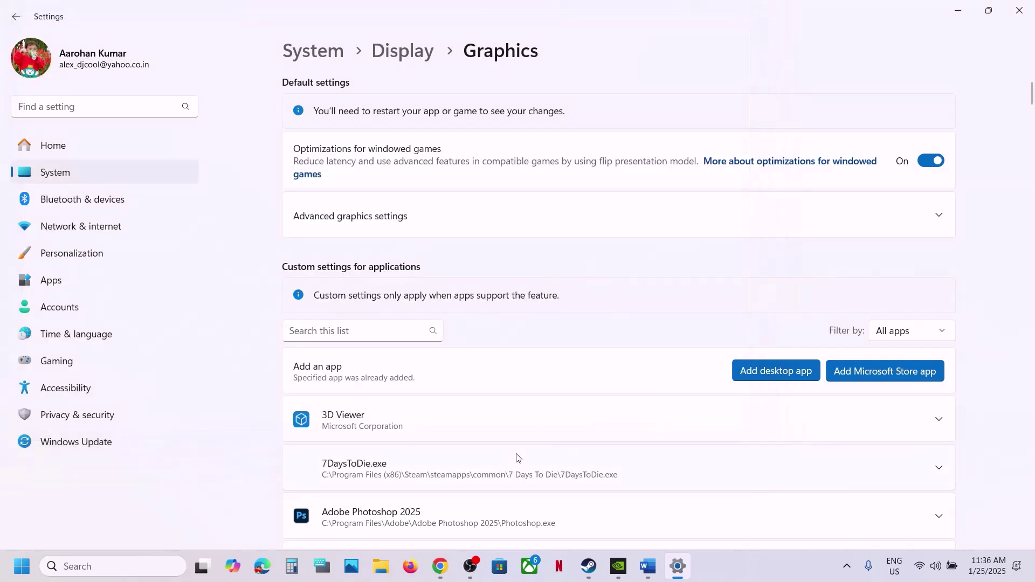
scroll(515, 457, down, 20)
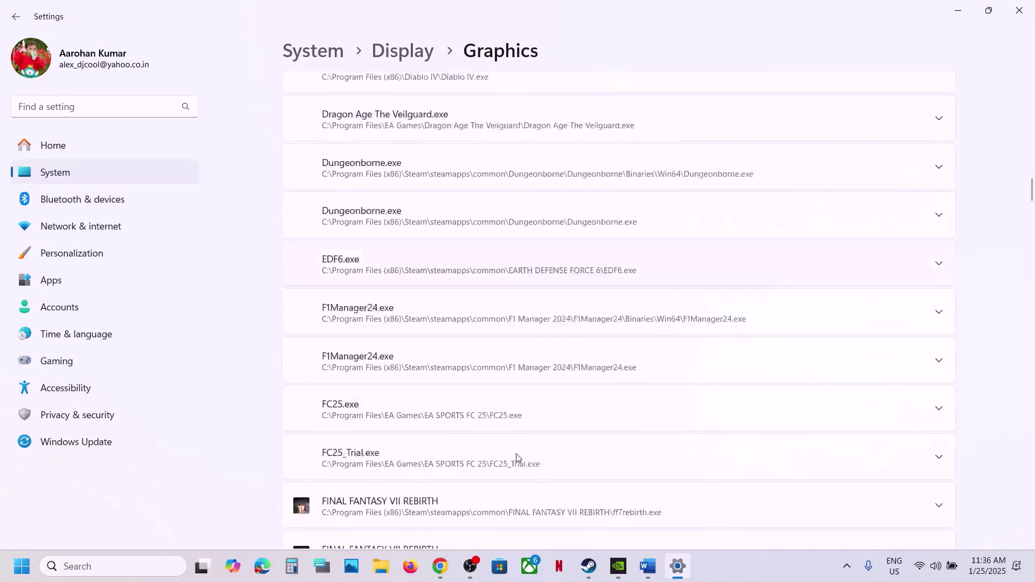
scroll(516, 458, down, 5)
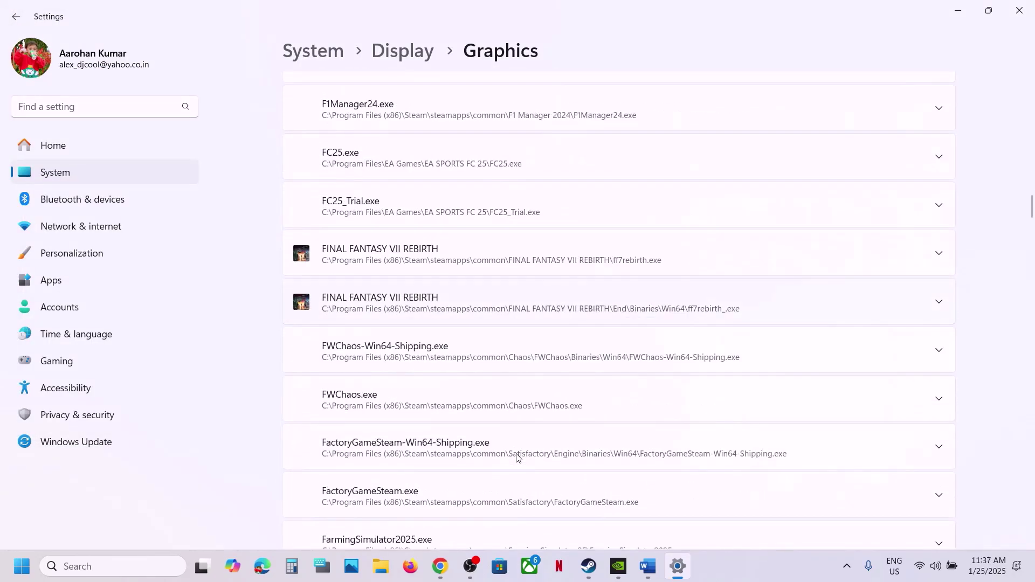
- Set the GPU preference of the game's ff7rebirth_.exe entry to High Performance (NVIDIA GeForce RTX 3050 Laptop GPU)
click(942, 307)
scroll(942, 308, up, 1)
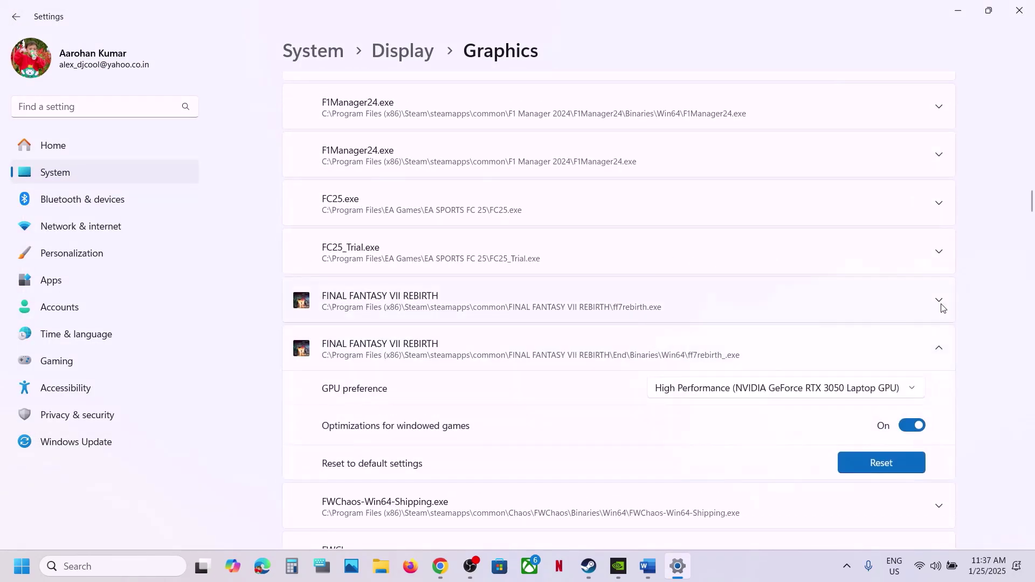
click(830, 392)
click(771, 394)
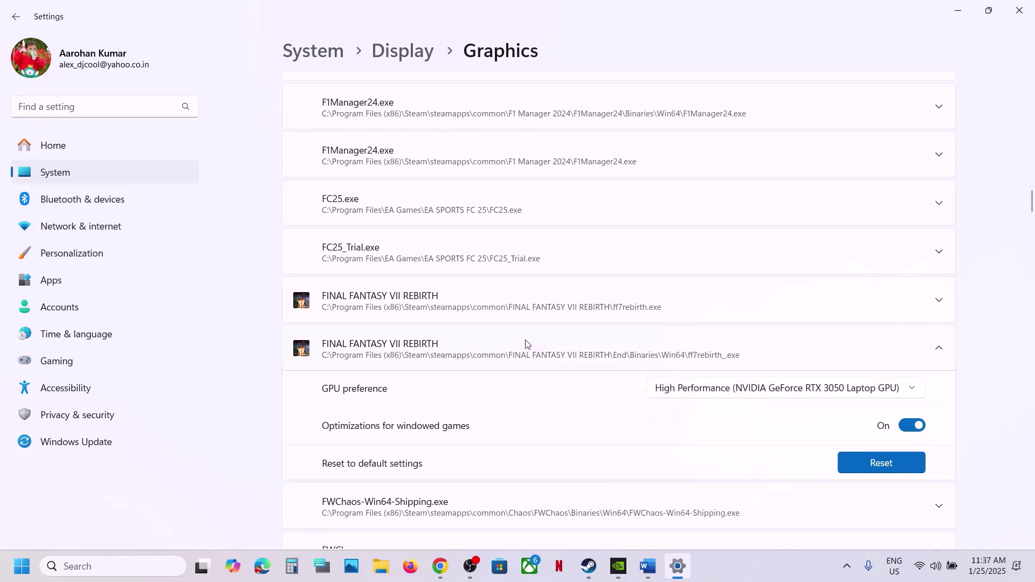
- Add ff7rebirth_ from the End\Binaries\Win64 folder of FINAL FANTASY VII REBIRTH as a desktop app
scroll(663, 289, up, 20)
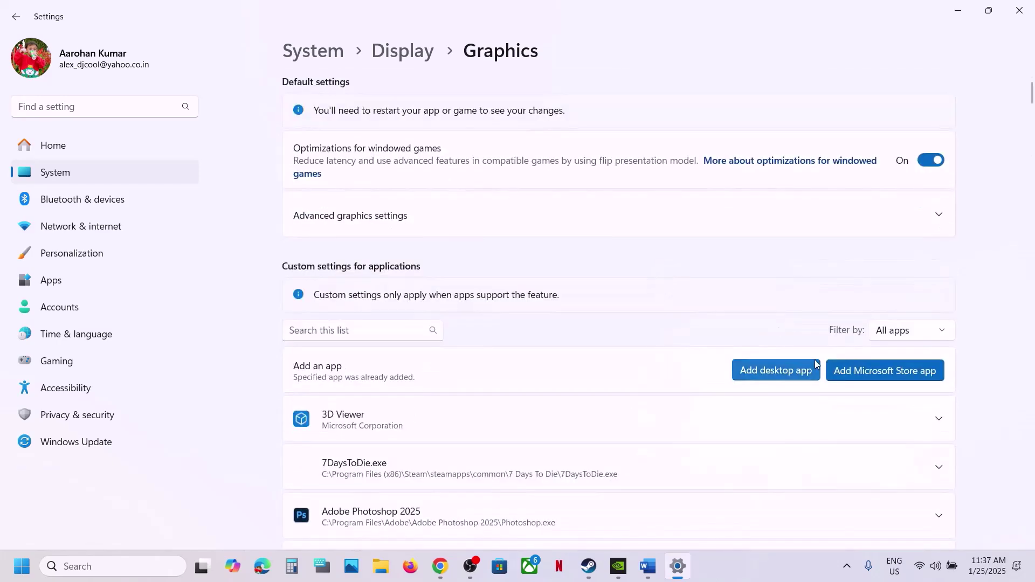
click(780, 370)
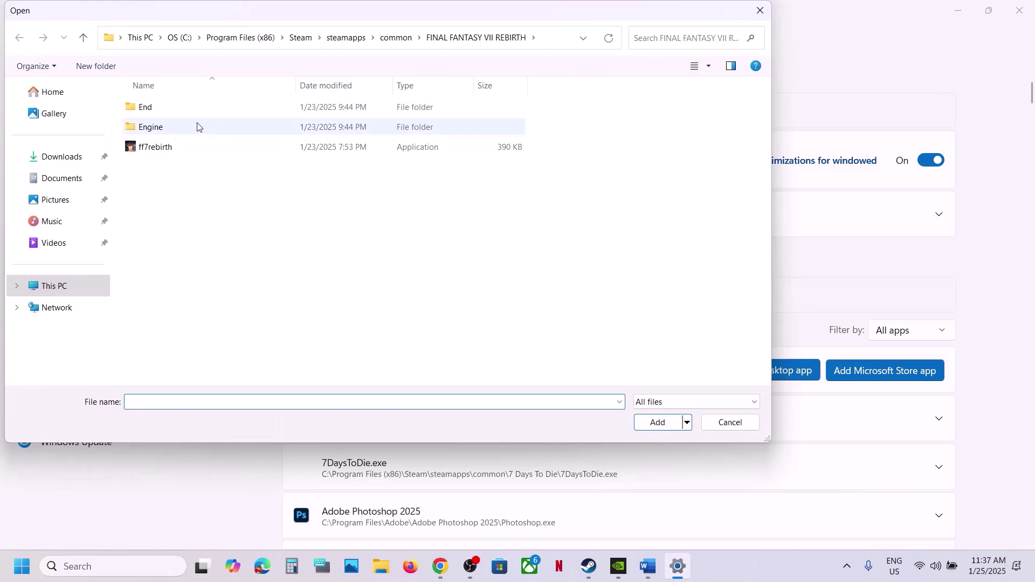
double_click(172, 108)
double_click(171, 107)
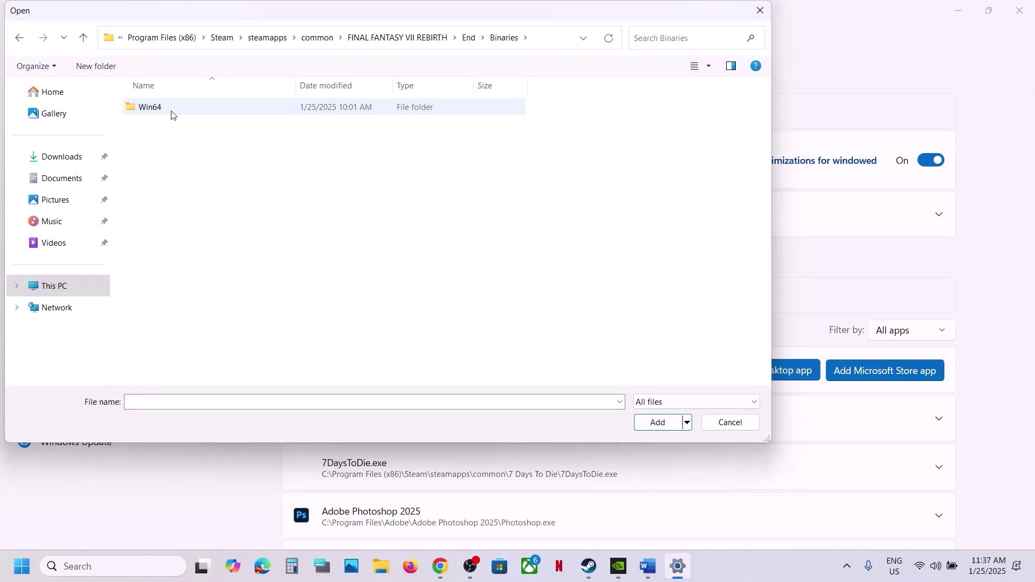
double_click(172, 107)
click(183, 133)
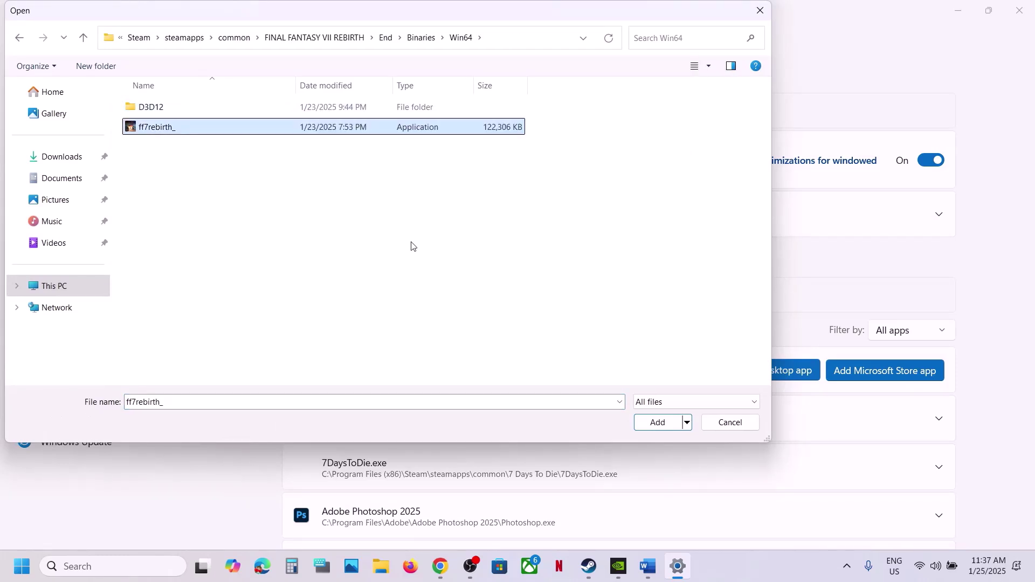
click(657, 422)
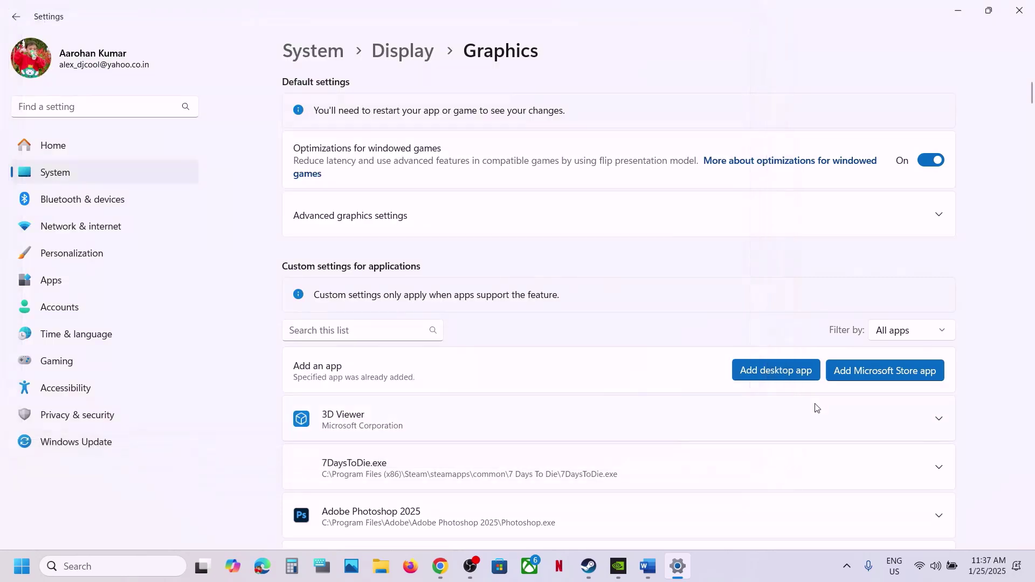
- Set the GPU preference of the ff7rebirth.exe entry to High Performance (NVIDIA GeForce RTX 3050 Laptop GPU) and close Settings
scroll(776, 423, down, 20)
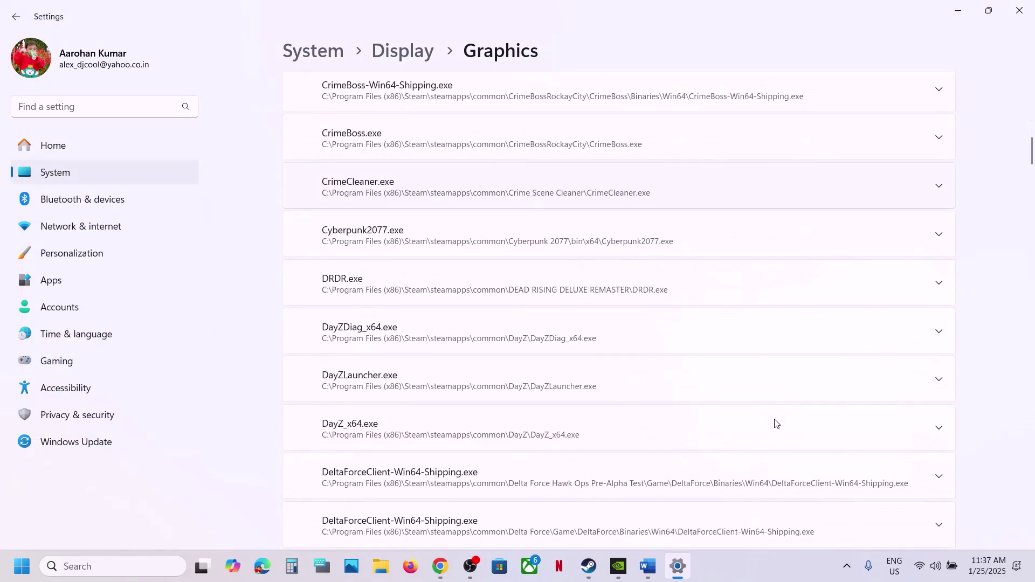
scroll(776, 423, down, 12)
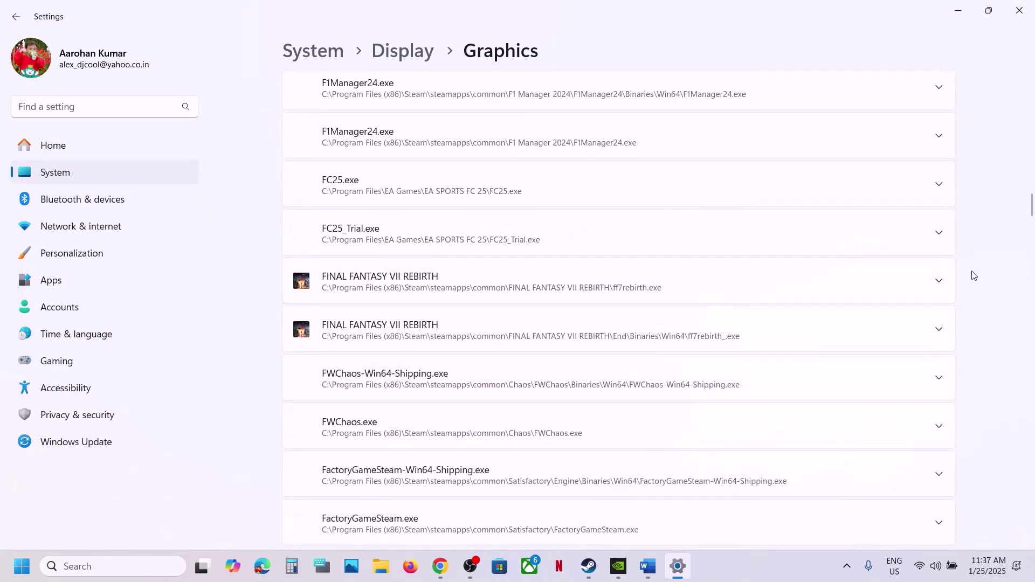
click(942, 286)
click(740, 367)
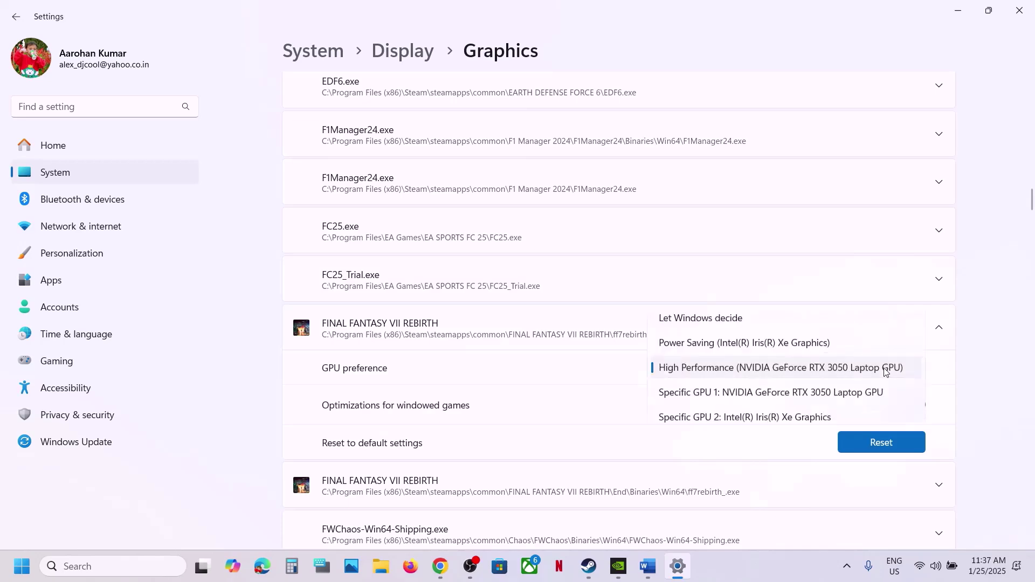
click(740, 367)
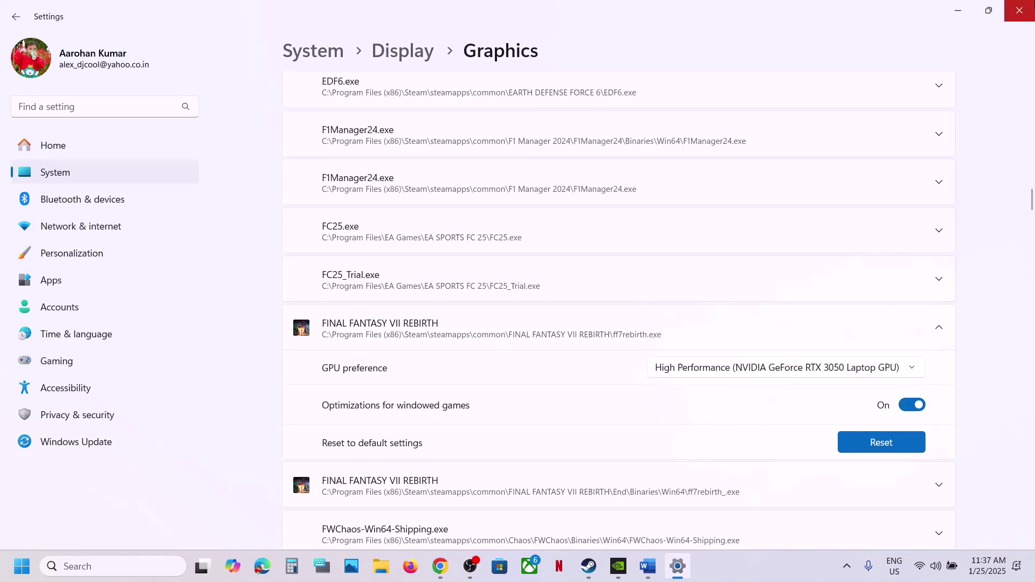
click(1019, 12)
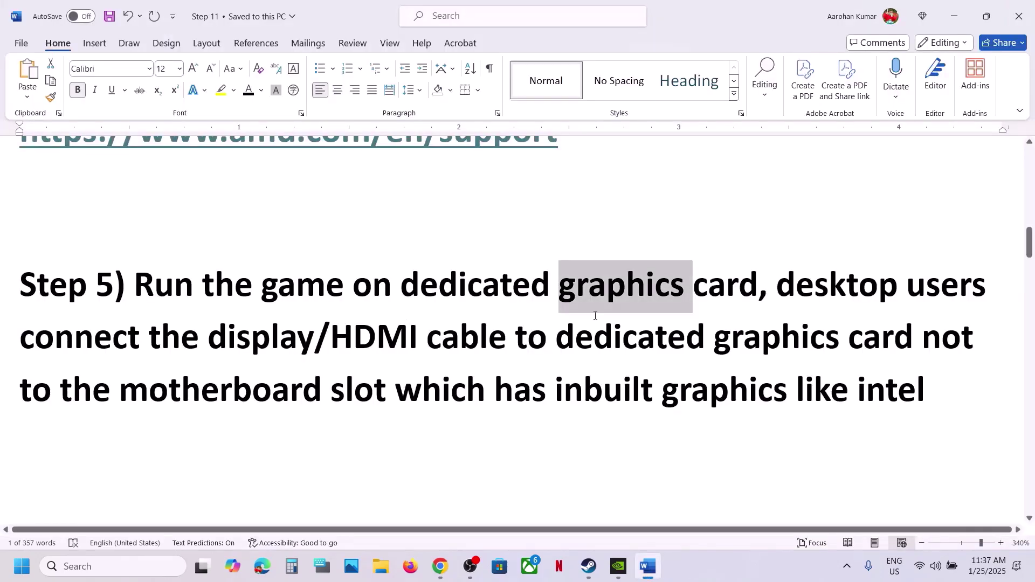
- Highlight the Step 5 advice in the Word notes about connecting the display/HDMI cable to the dedicated graphics card
drag(771, 283, 491, 393)
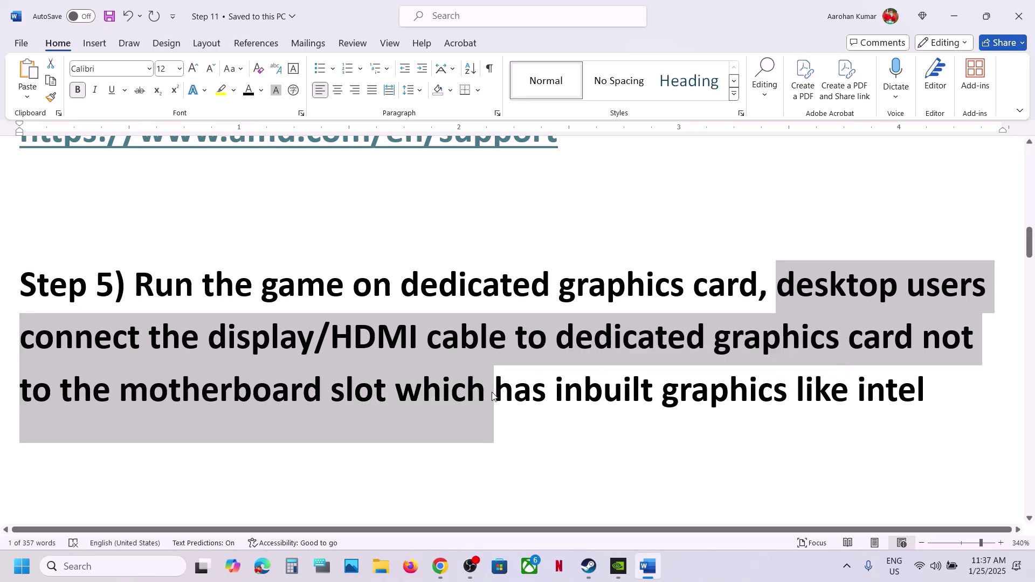
click(493, 392)
drag(275, 344, 799, 339)
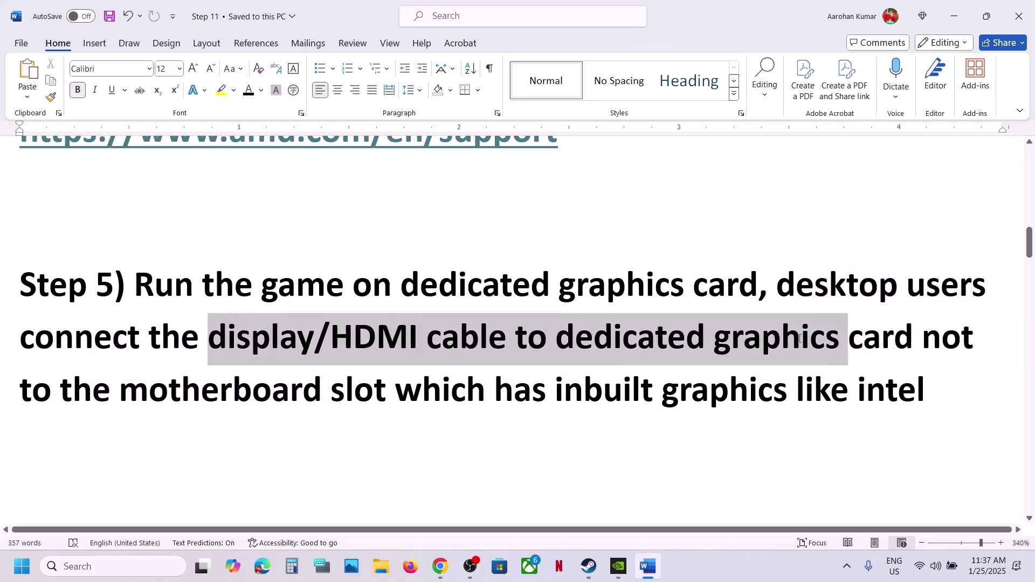
click(329, 345)
- Highlight Step 6 about updating Windows in the notes, and check the installed Windows version with winver
scroll(331, 346, down, 5)
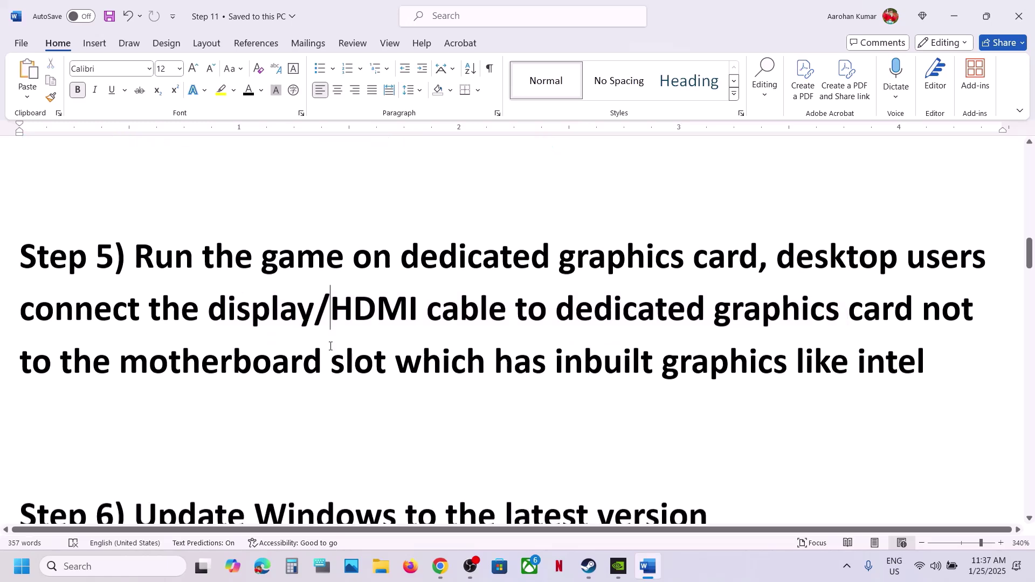
scroll(331, 346, up, 1)
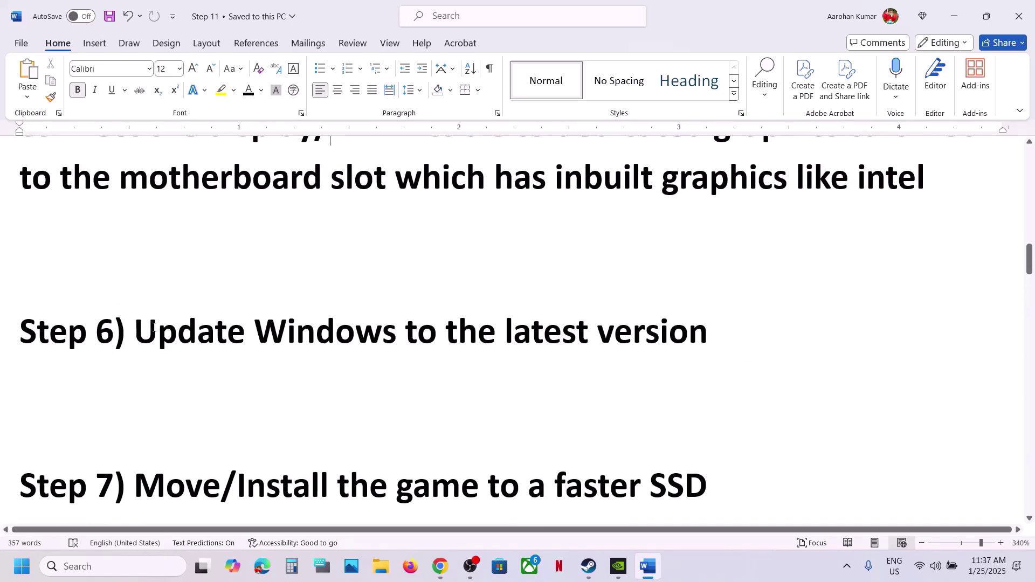
drag(153, 327, 762, 316)
click(116, 567)
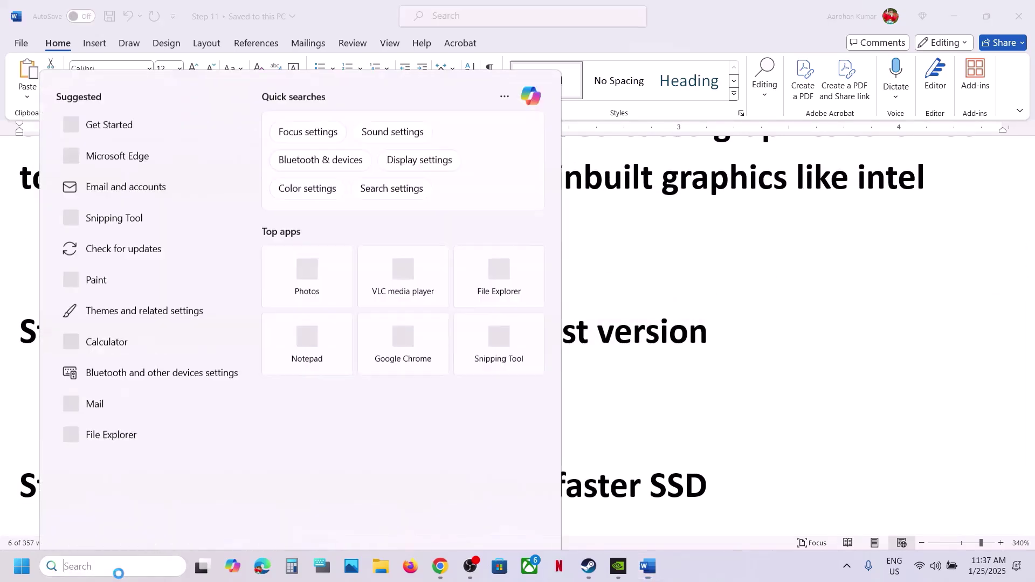
text(winver)
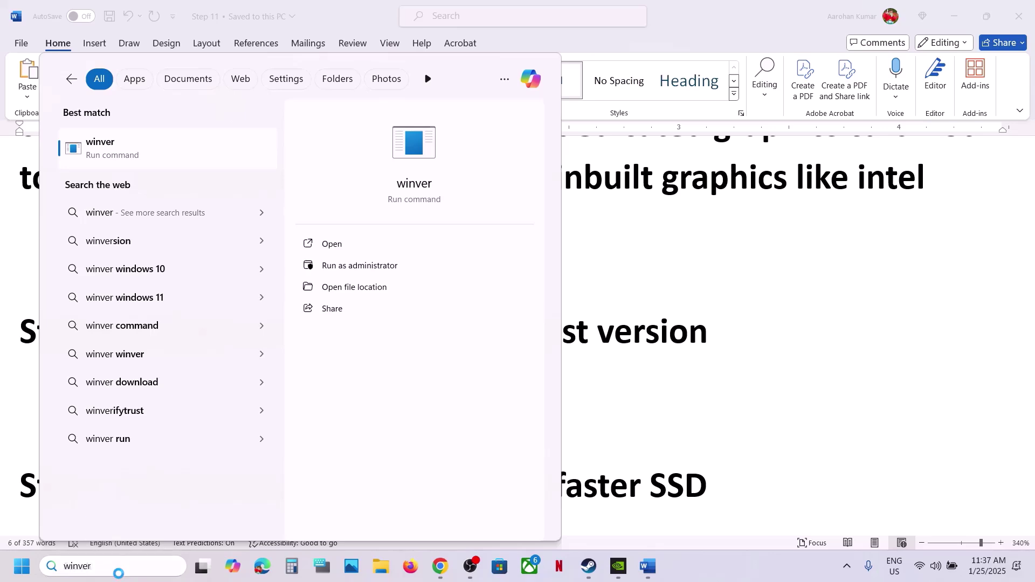
key(Return)
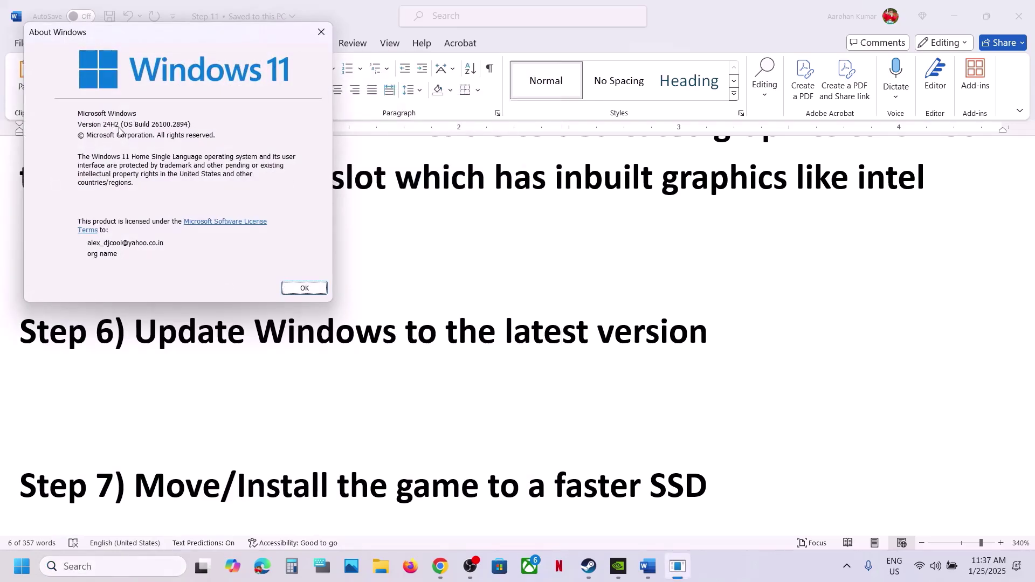
click(321, 34)
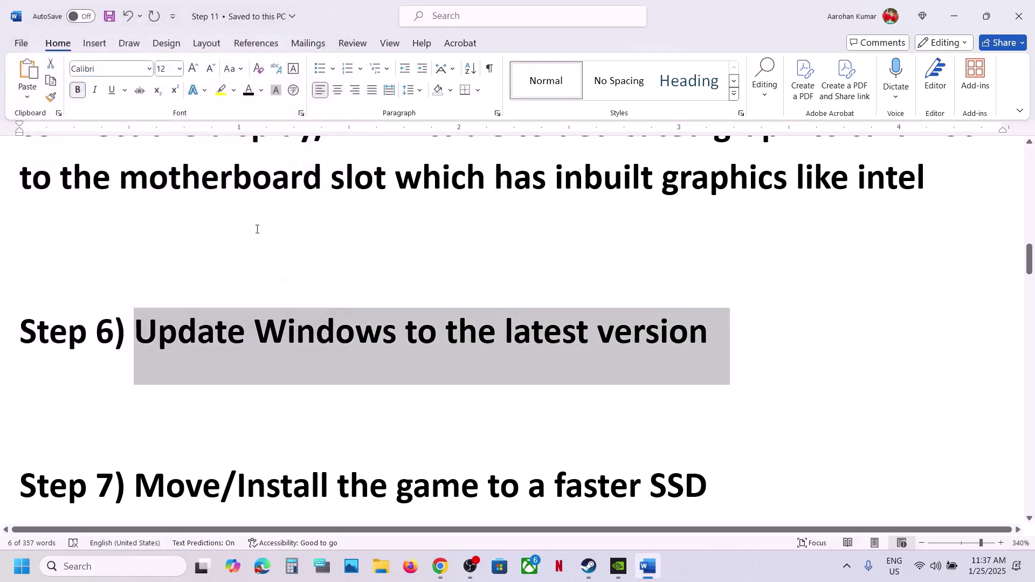
- Open Windows Update in the Settings app and check for updates
key(super+i)
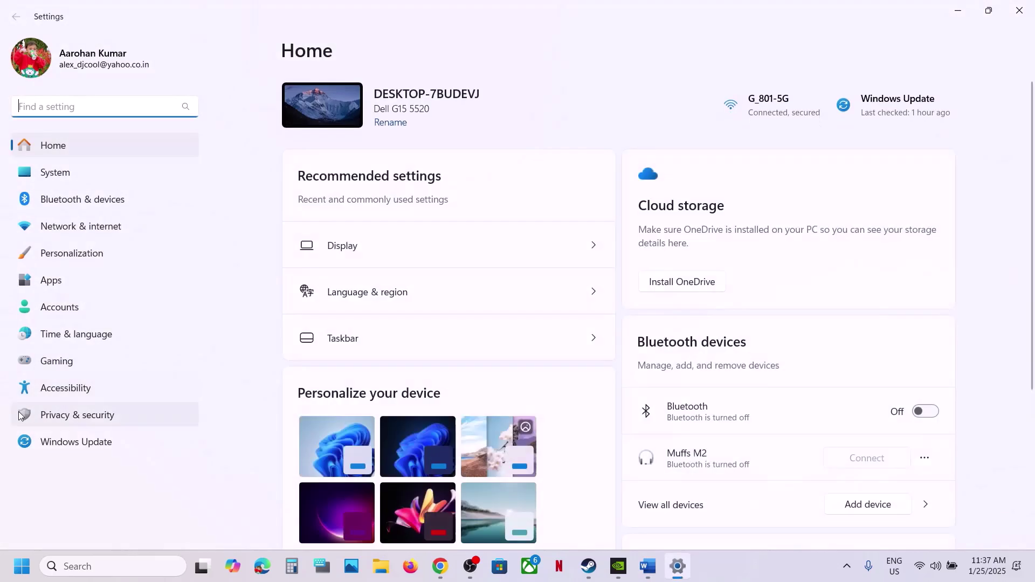
click(69, 441)
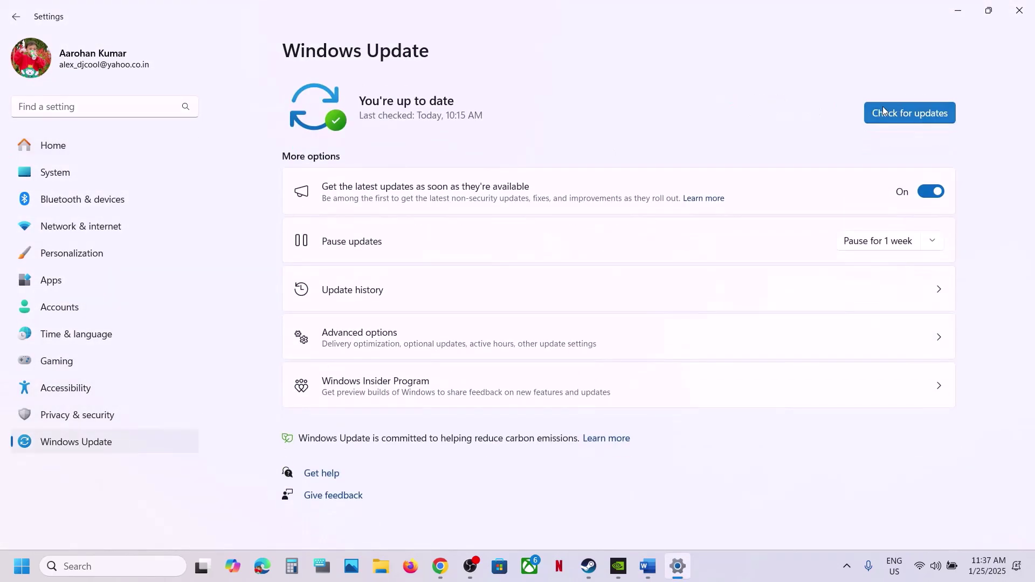
click(883, 112)
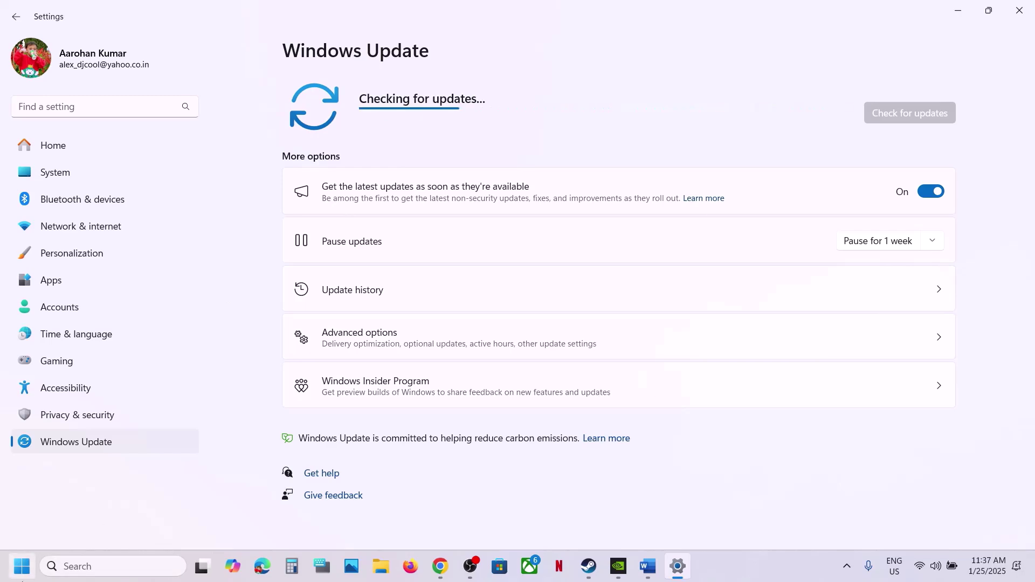
- Bring up the power options to point out Restart, leave them without restarting, and return to the Word notes
click(22, 566)
click(392, 519)
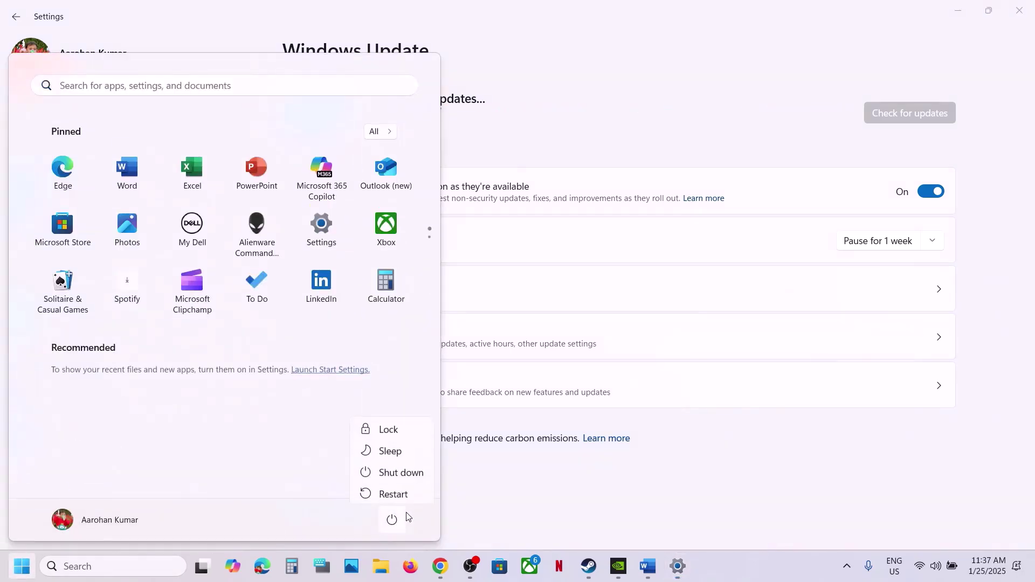
key(Escape)
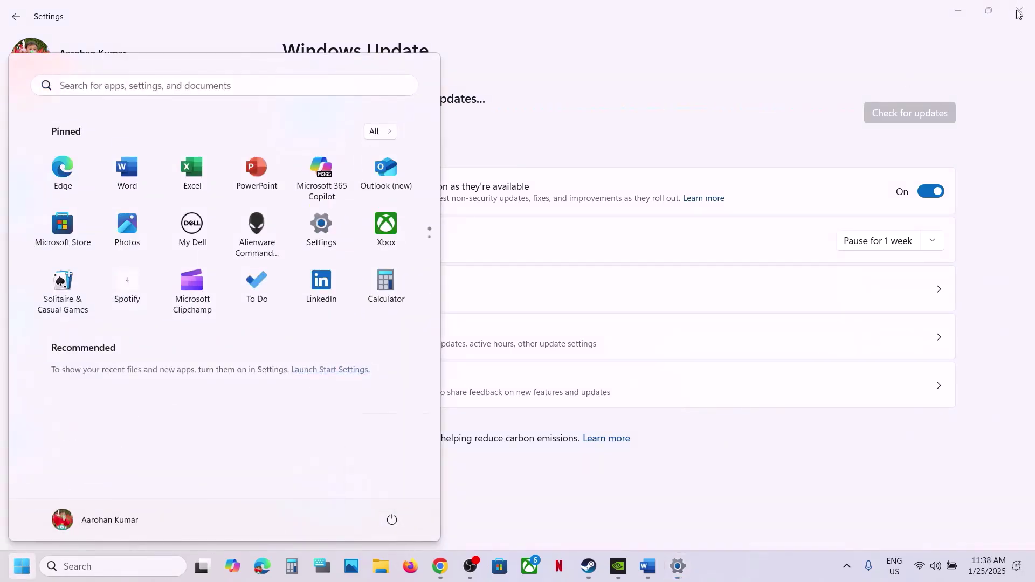
key(Escape)
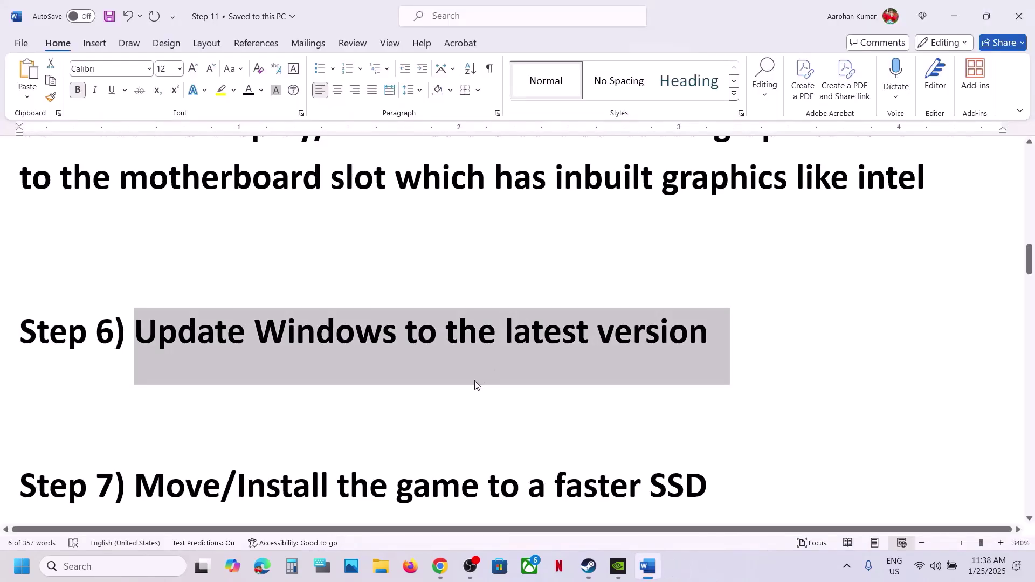
- Highlight the Step 7 text in the notes about installing the game to a faster SSD, then clear the selection
scroll(475, 385, down, 3)
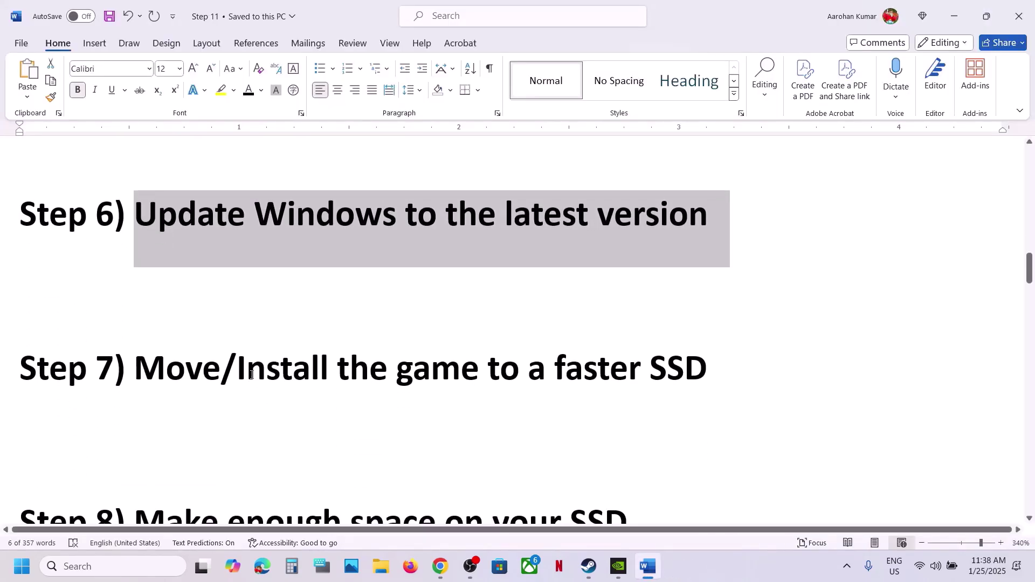
drag(251, 375, 717, 366)
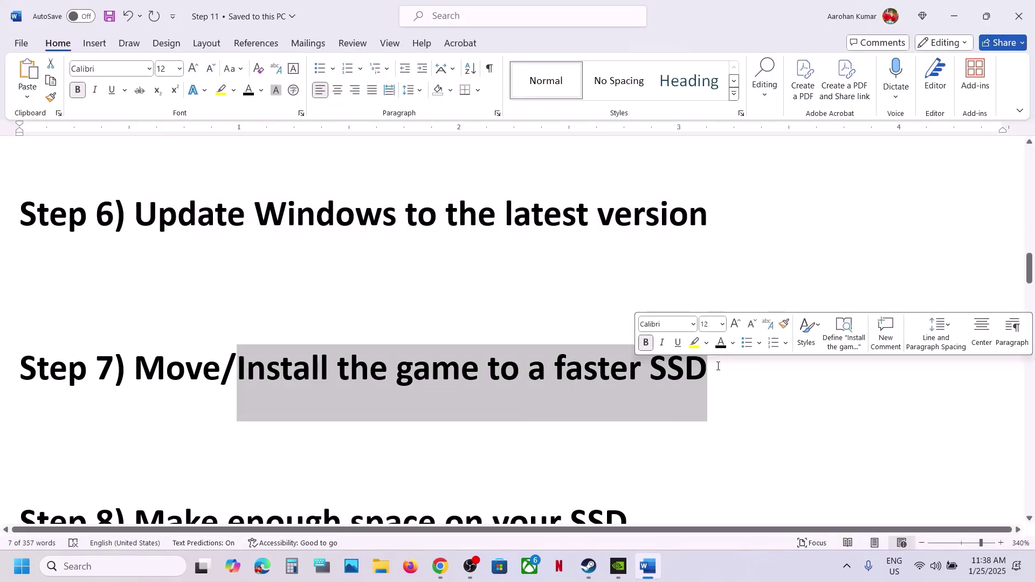
click(718, 366)
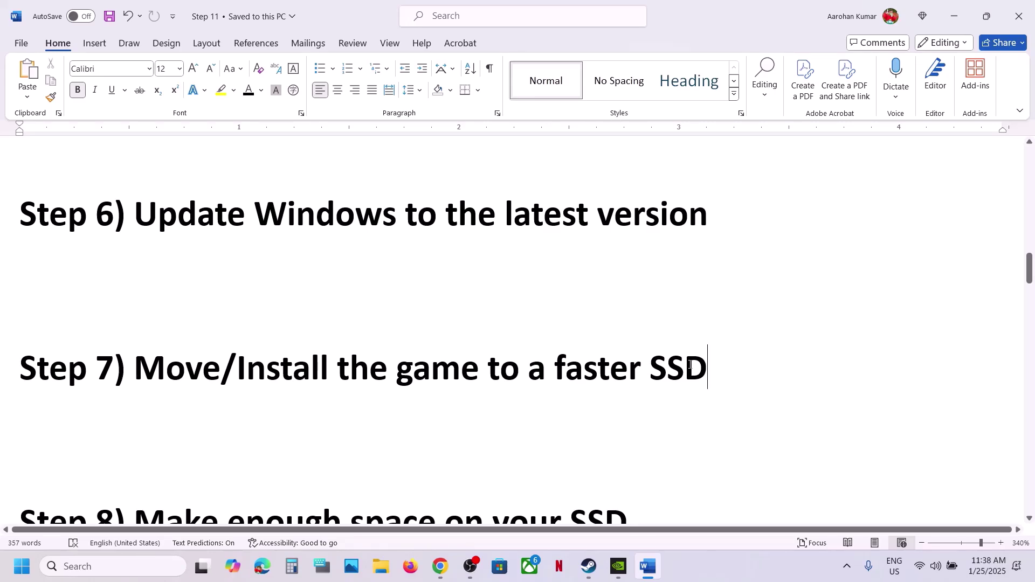
- Switch to Steam, select FINAL FANTASY VII REBIRTH in the Storage settings to show the Move option, and return to the Word notes without moving it
click(589, 566)
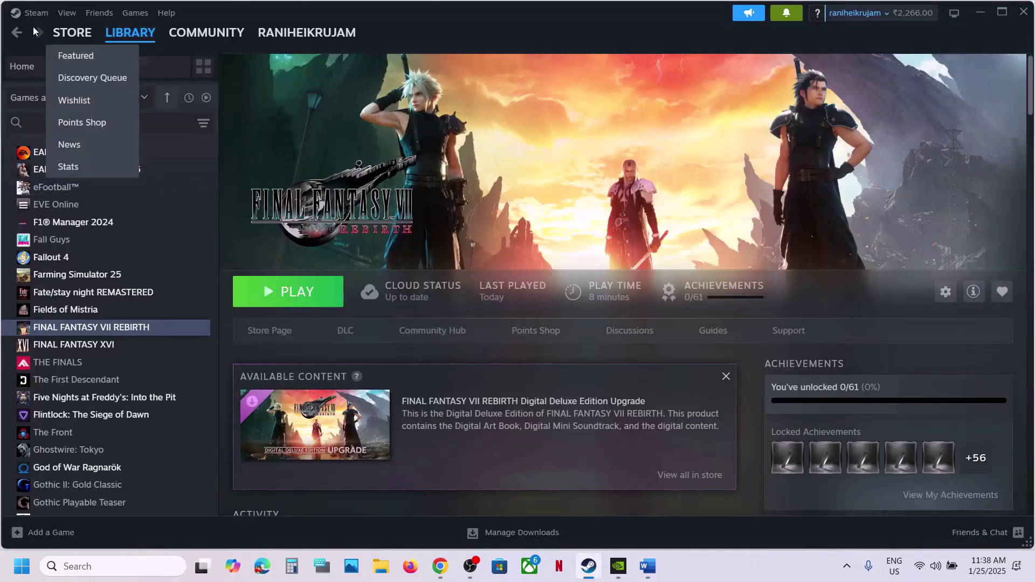
click(33, 13)
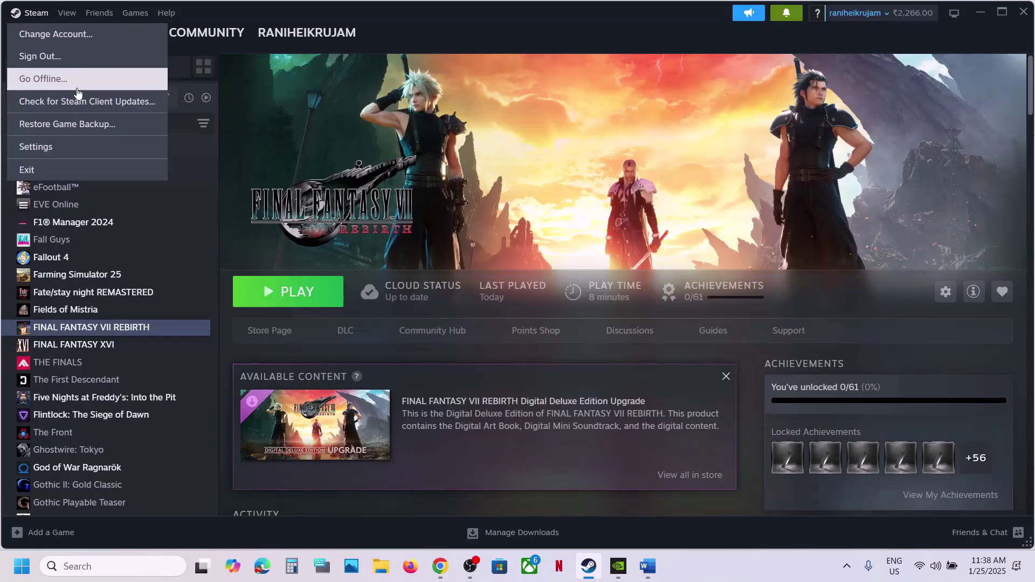
click(38, 148)
click(286, 314)
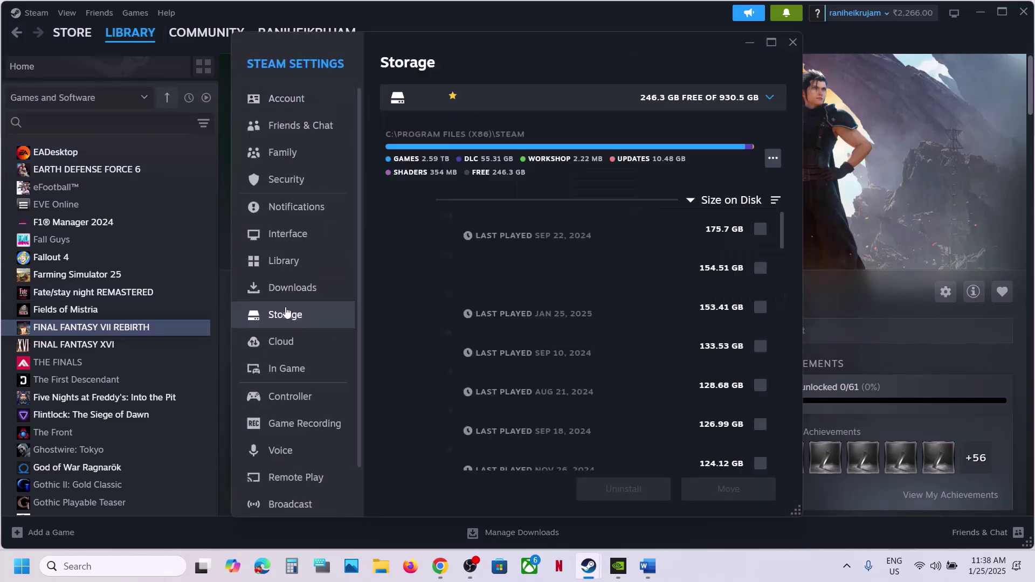
click(759, 308)
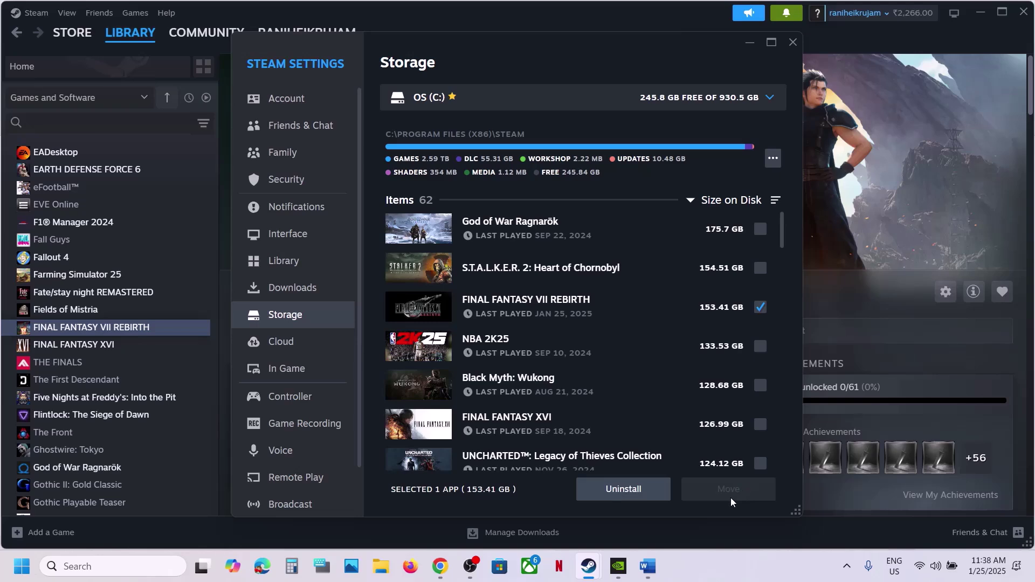
click(793, 44)
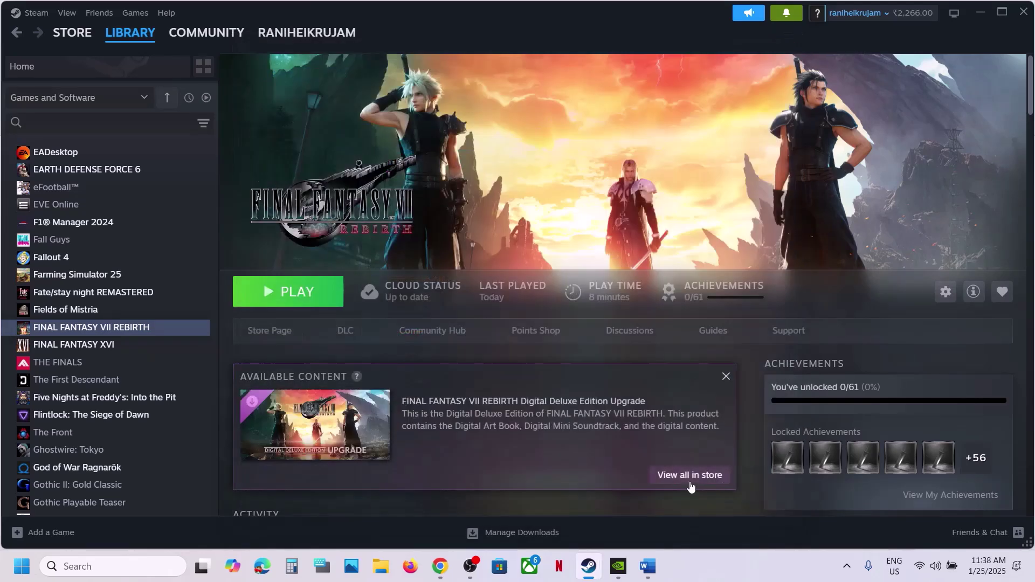
click(647, 567)
scroll(320, 407, down, 1)
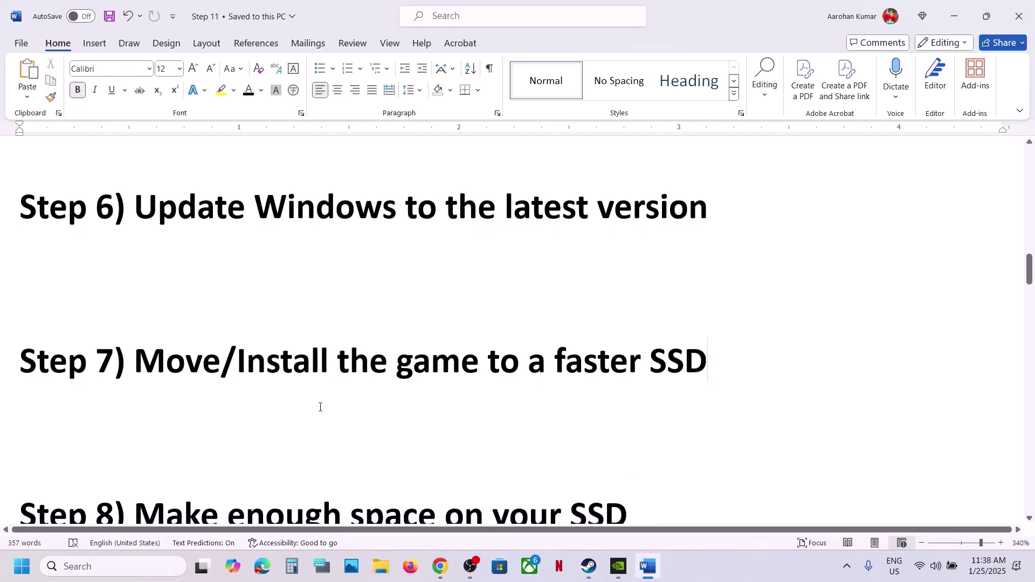
- Highlight "Install" in Step 7, then switch to Steam and bring up the Manage options for FINAL FANTASY VII REBIRTH without uninstalling it
drag(237, 346, 320, 377)
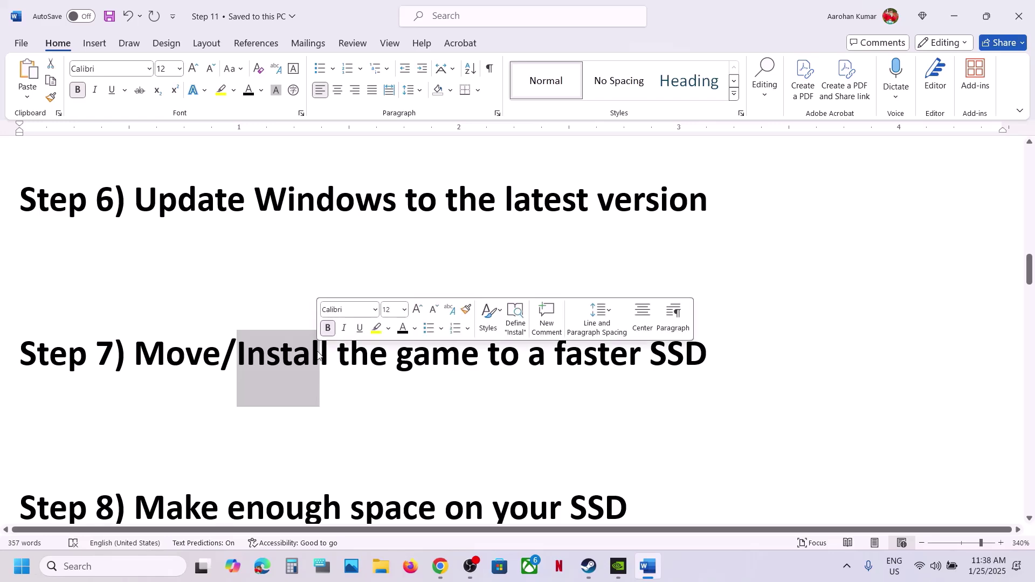
click(588, 566)
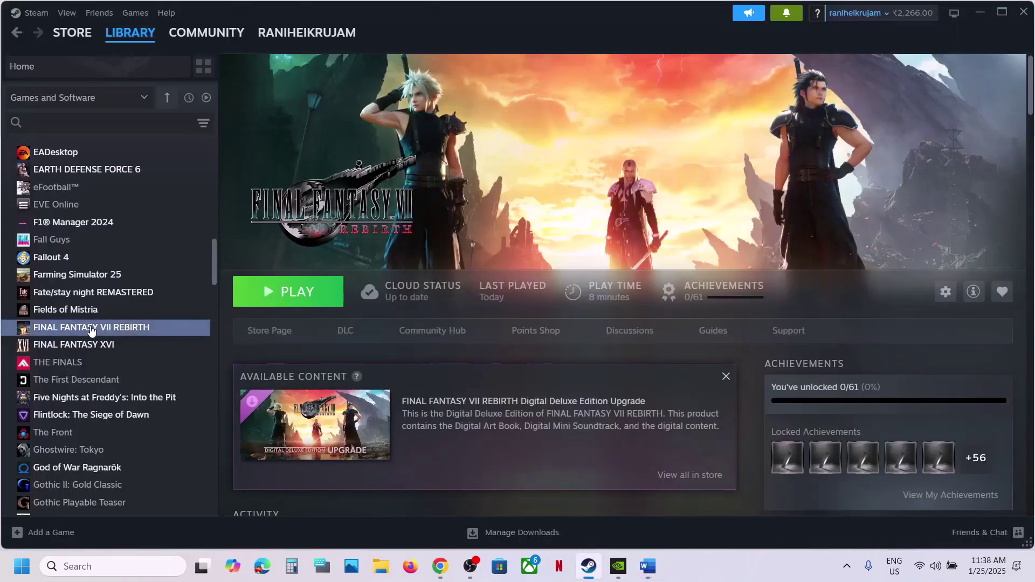
right_click(92, 327)
mouse_move(162, 408)
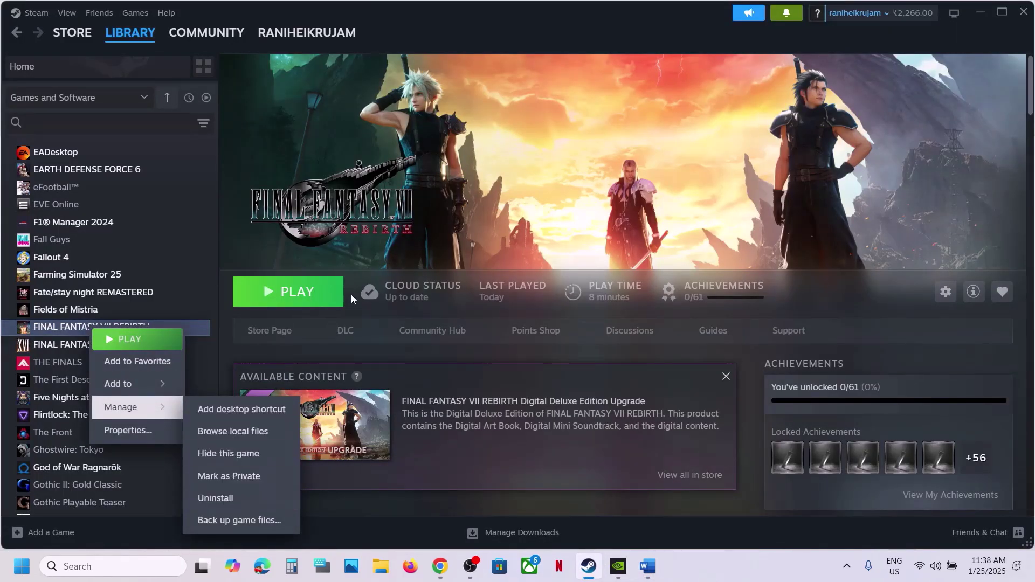
click(383, 216)
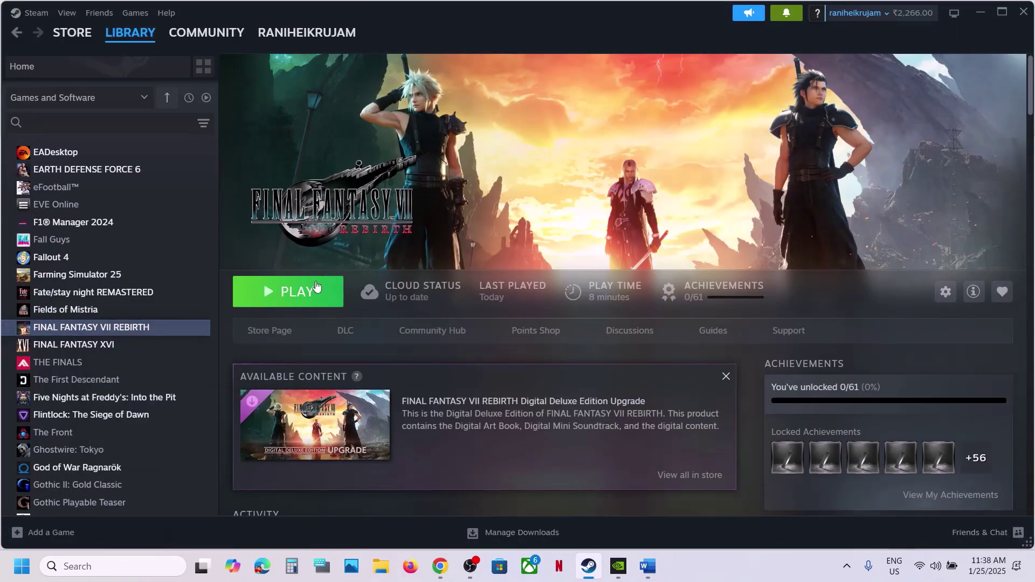
- Return to the Word notes, highlight "faster SSD" in the Step 7 text, and clear the selection
click(647, 565)
drag(628, 356, 700, 356)
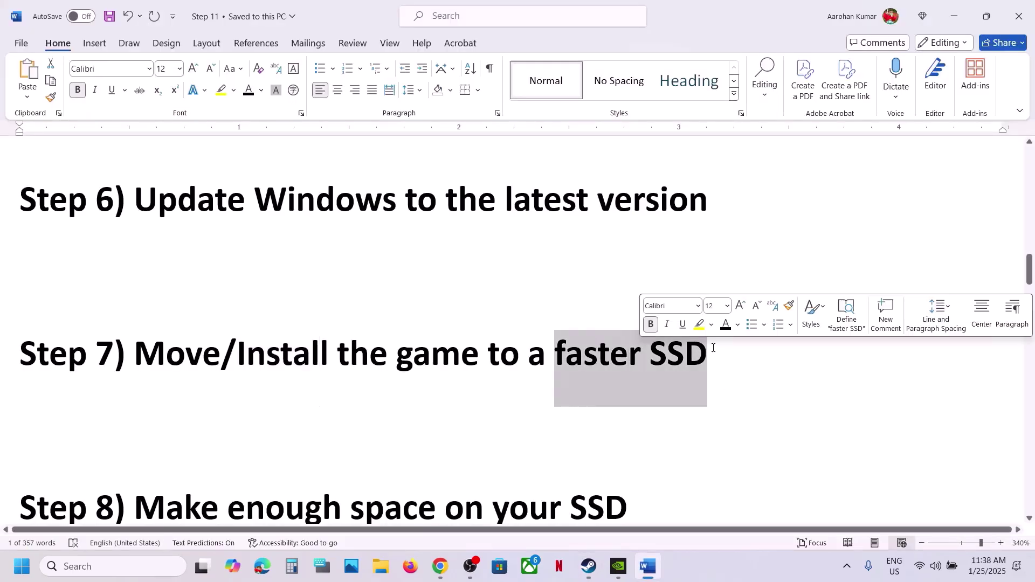
click(328, 423)
- Highlight the Step 8 text about making enough SSD space, then check the C: drive's free space in File Explorer and close it
scroll(328, 424, down, 3)
scroll(328, 424, up, 1)
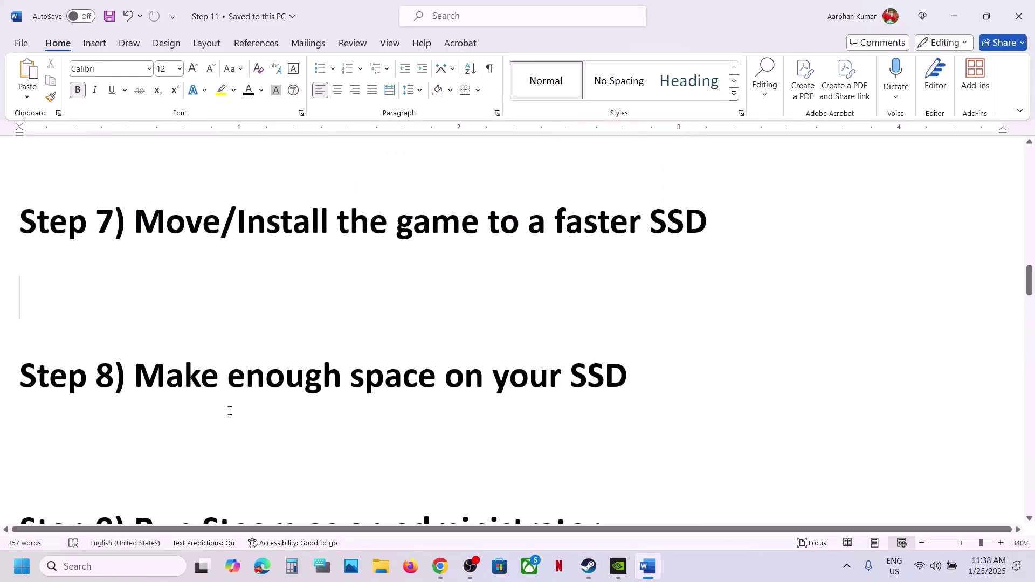
drag(168, 379, 670, 386)
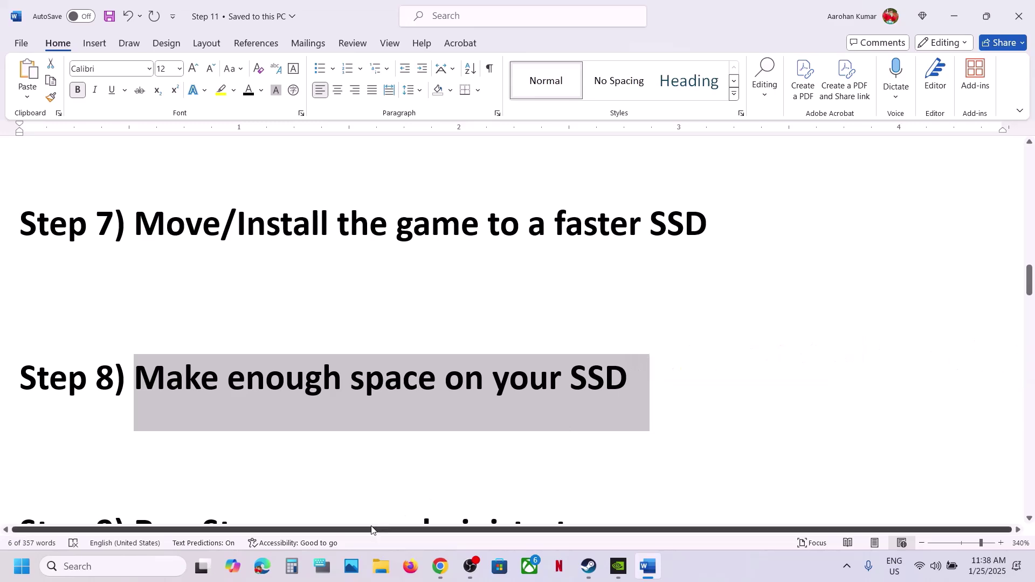
key(super+e)
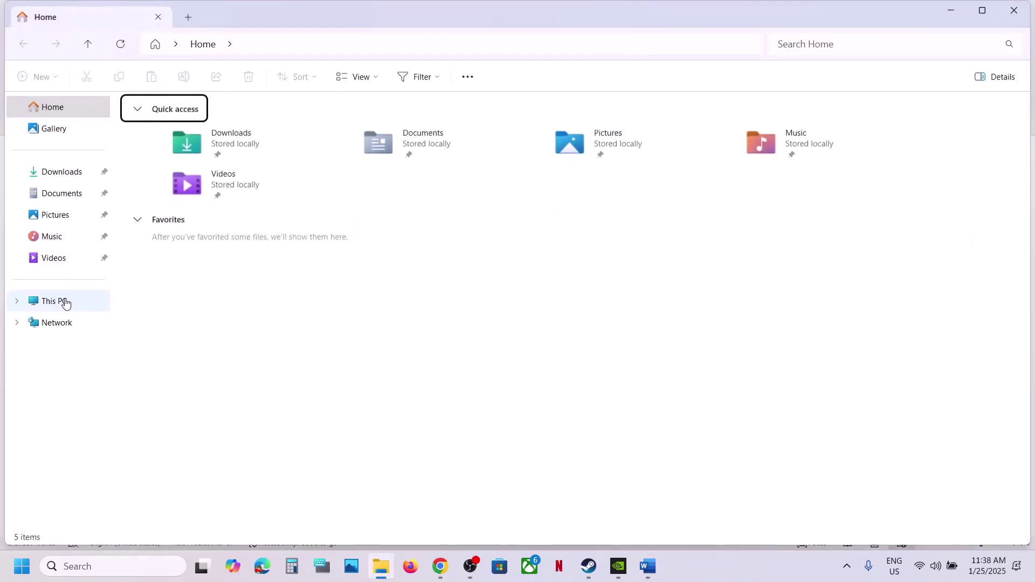
click(61, 301)
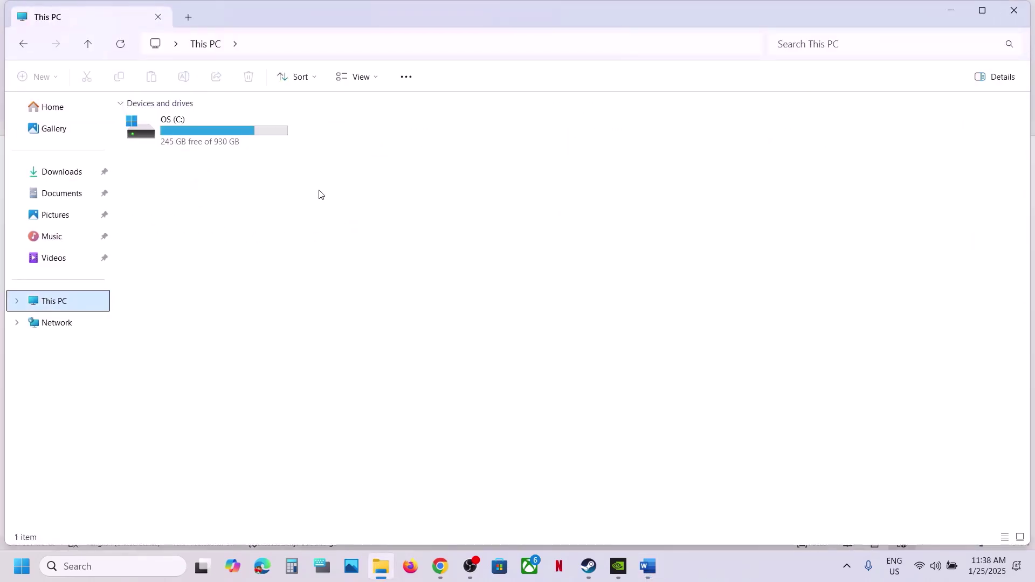
click(1014, 10)
- Highlight the Step 9 text about running Steam as an administrator, then switch to Steam and bring up its Exit command without exiting
scroll(541, 372, down, 3)
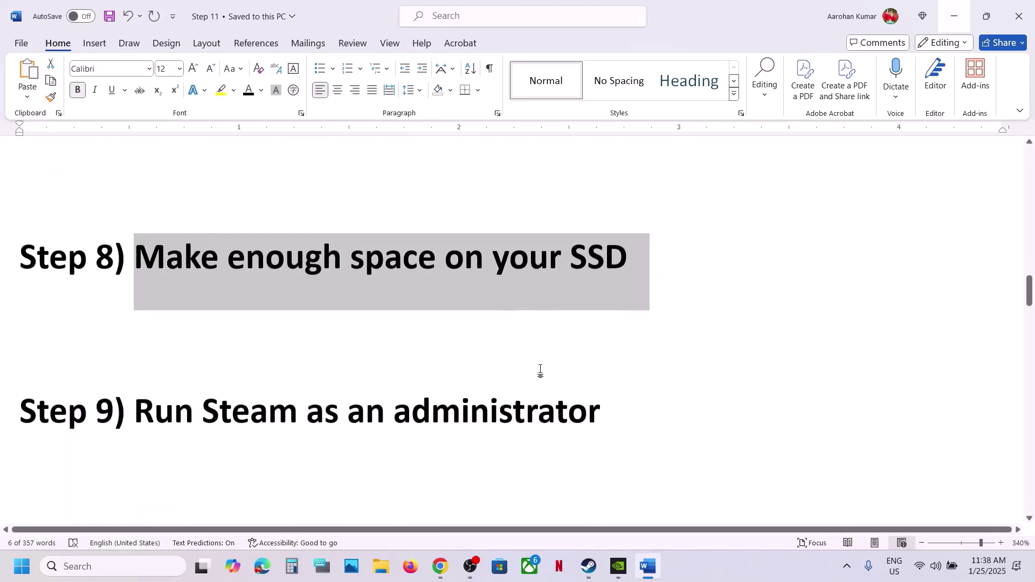
drag(149, 398, 693, 422)
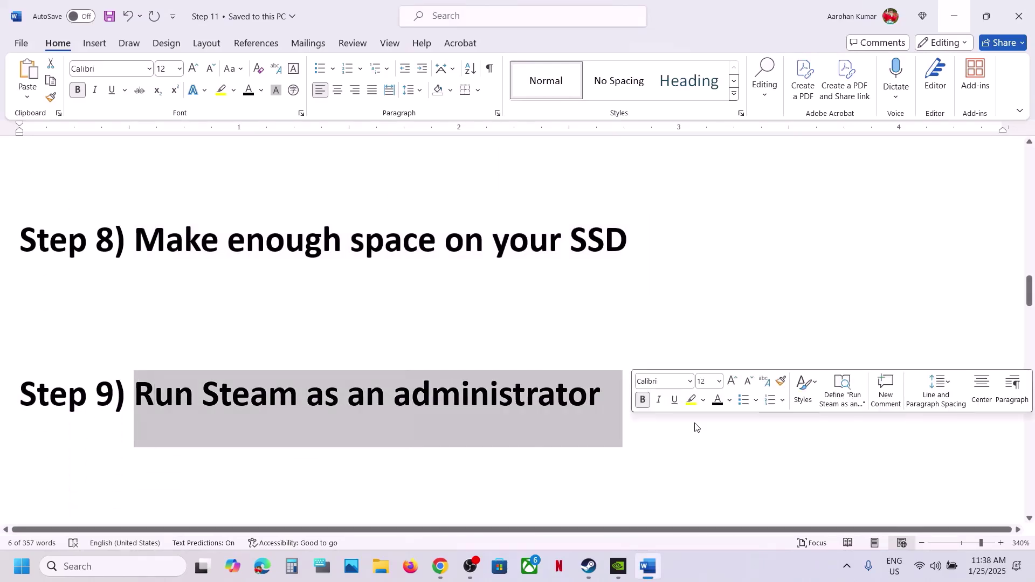
click(587, 572)
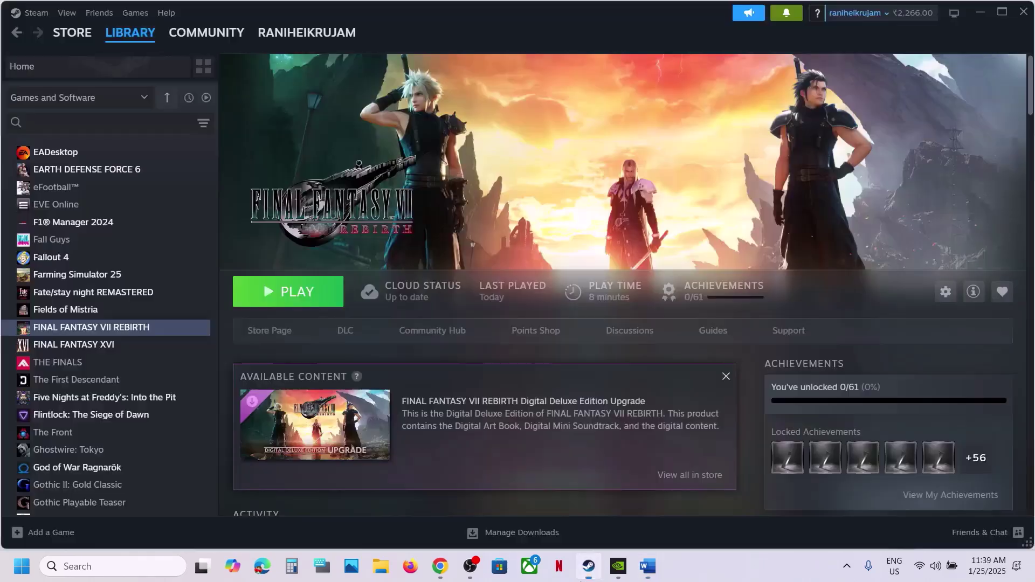
click(36, 12)
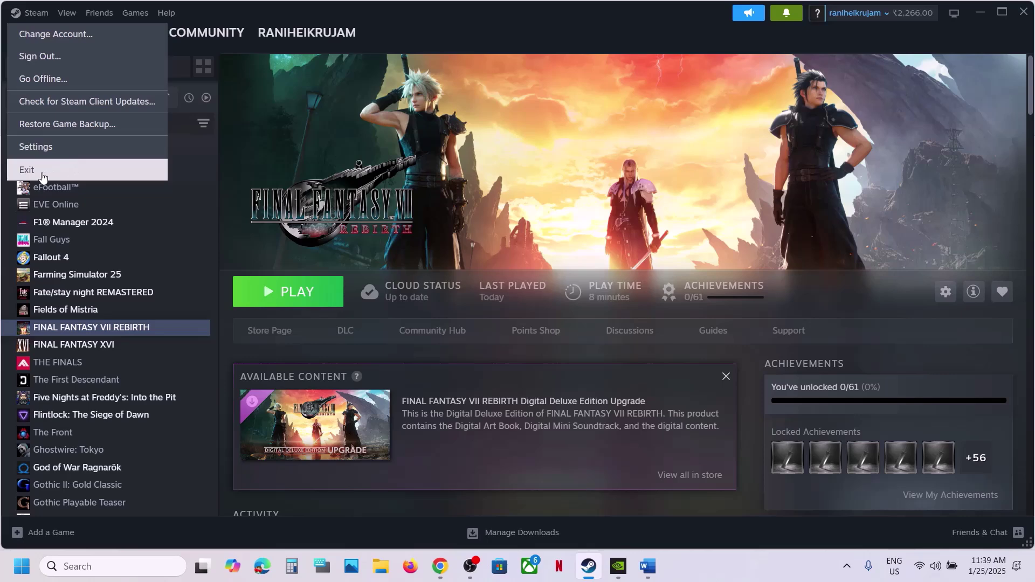
- Search Windows for steam, bring up its Run as administrator option without launching it, and return to the Word notes
click(79, 568)
text(steam)
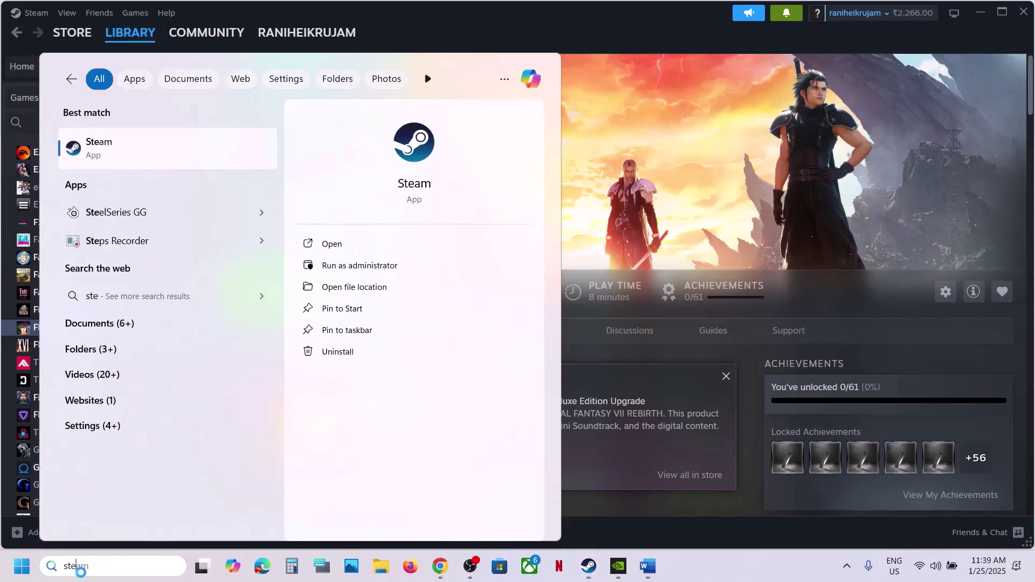
right_click(147, 156)
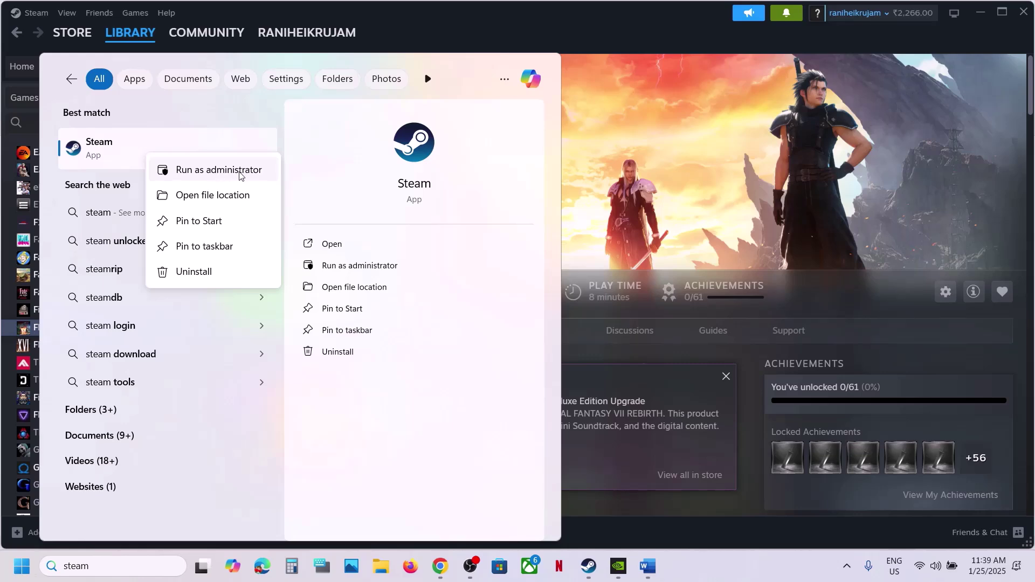
click(651, 173)
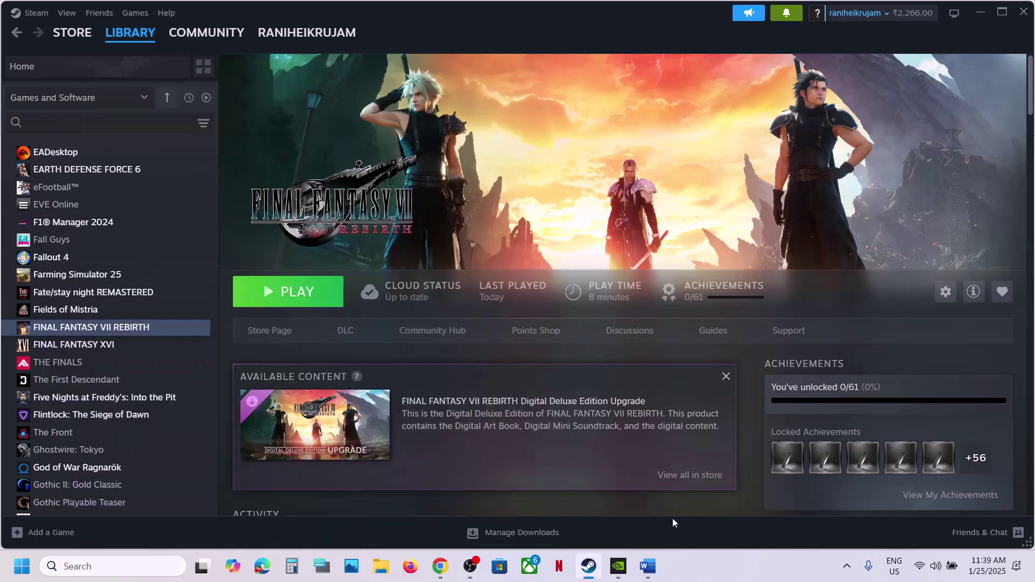
click(649, 566)
- Highlight the Step 10 text about closing MSI Afterburner, rivatuner and all overclocking applications, then clear the selection
scroll(396, 416, down, 4)
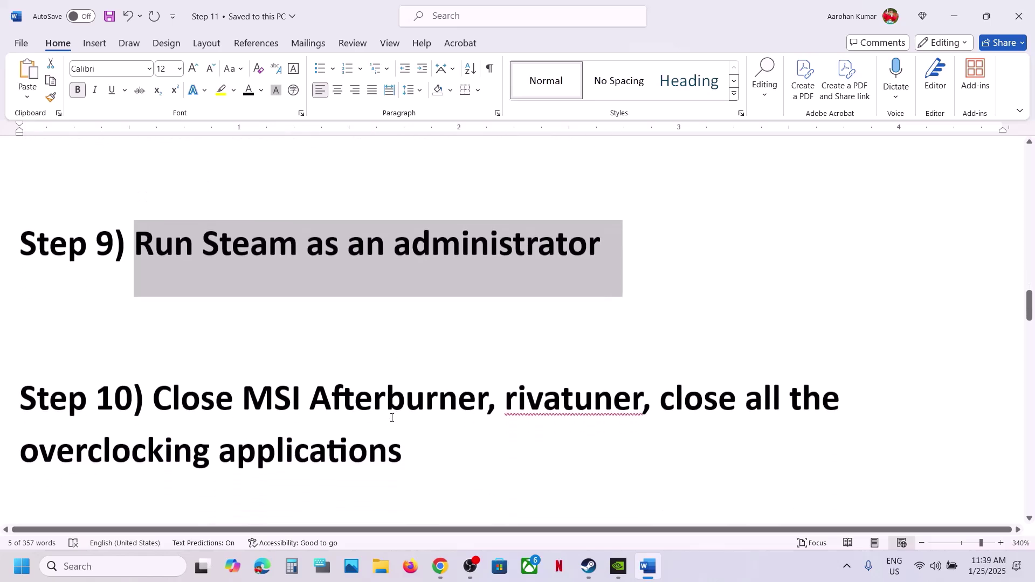
drag(159, 345, 582, 356)
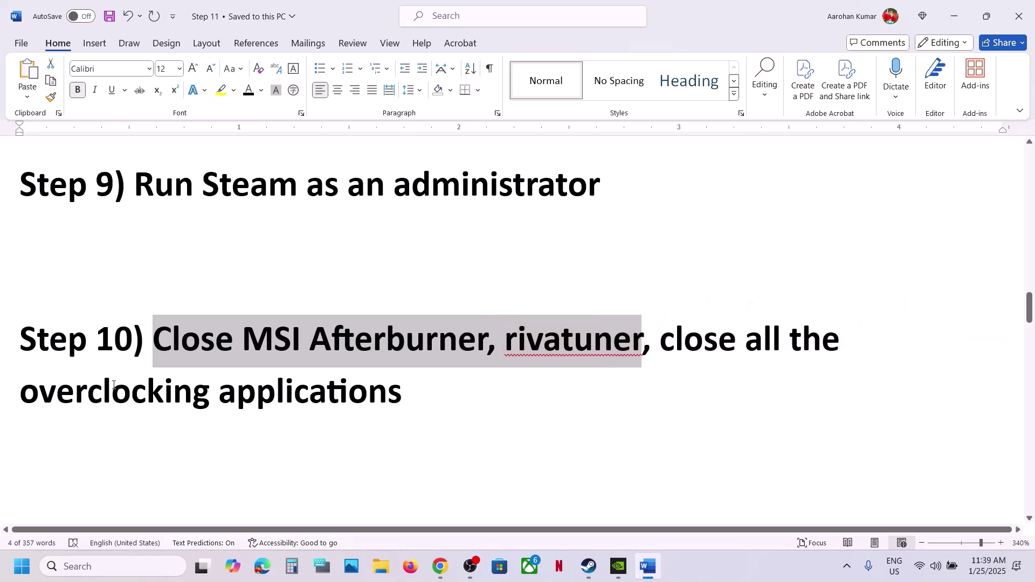
drag(22, 396, 445, 397)
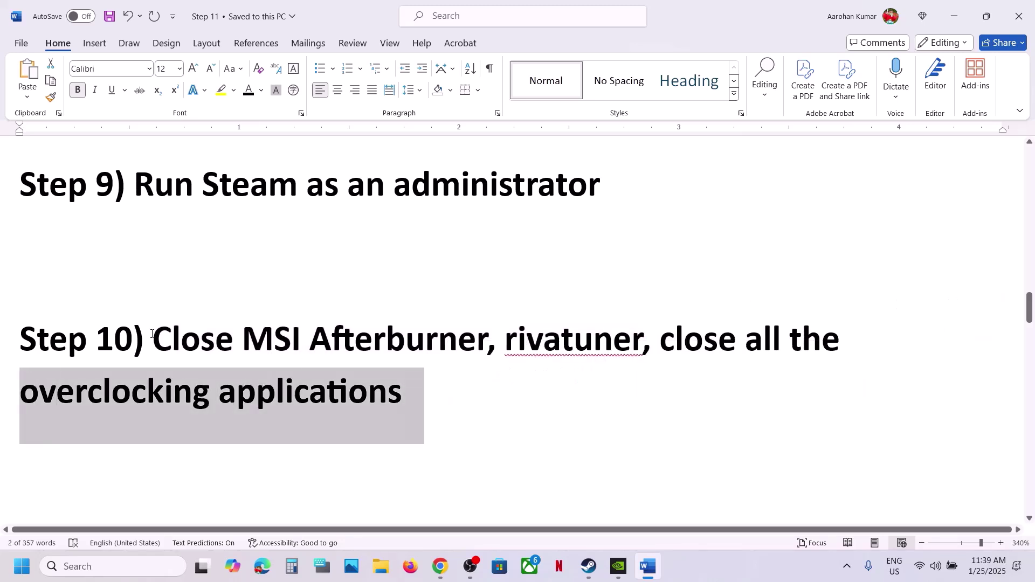
drag(325, 340, 451, 388)
click(451, 388)
- Highlight the Step 11 text about renaming or deleting the save game files, including the warning about losing all game progress
scroll(451, 388, down, 3)
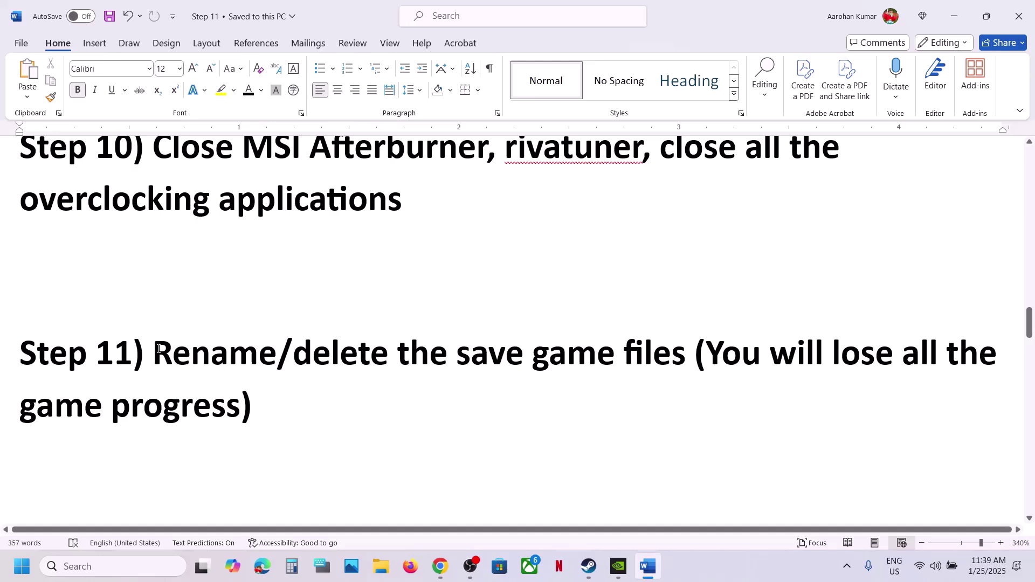
drag(159, 349, 653, 370)
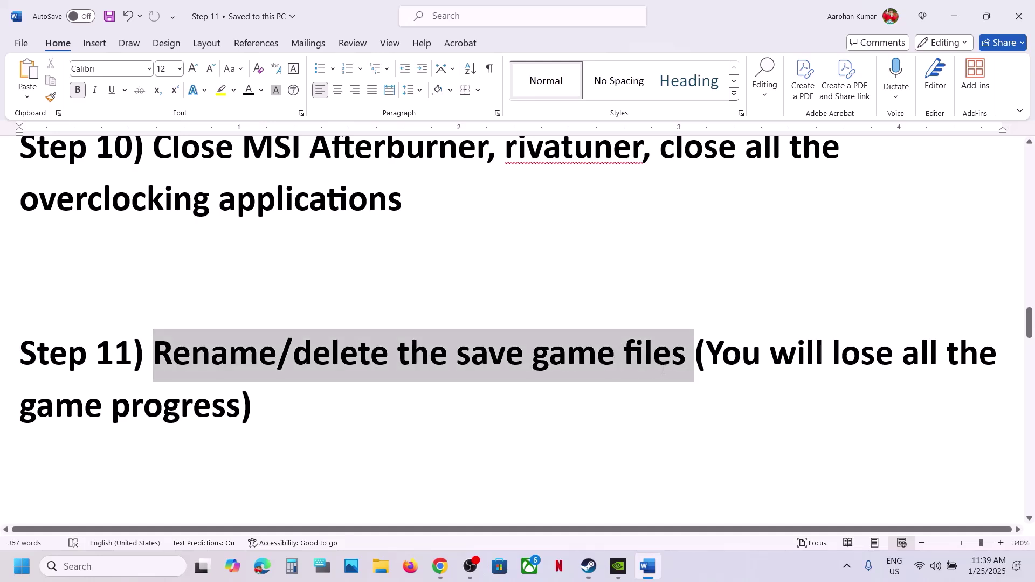
click(714, 358)
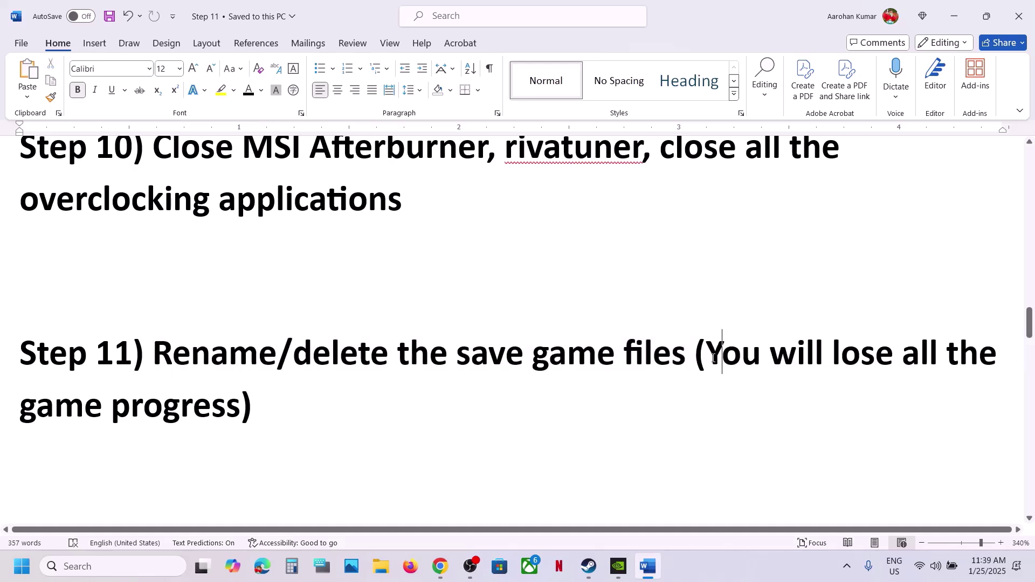
drag(714, 358, 228, 405)
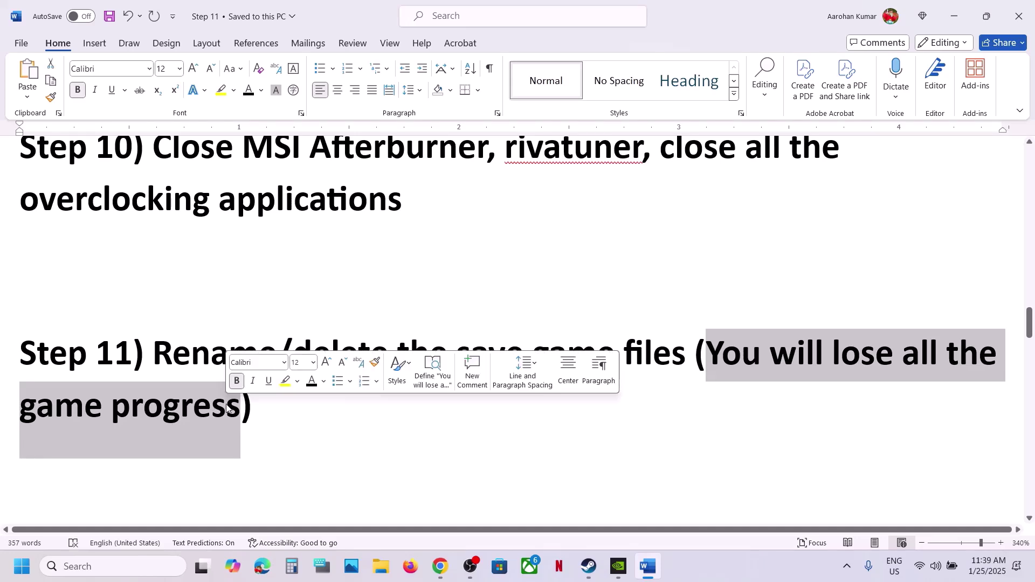
- Open the My Games folder under Documents in File Explorer and select the FINAL FANTASY VII REBIRTH folder
click(380, 566)
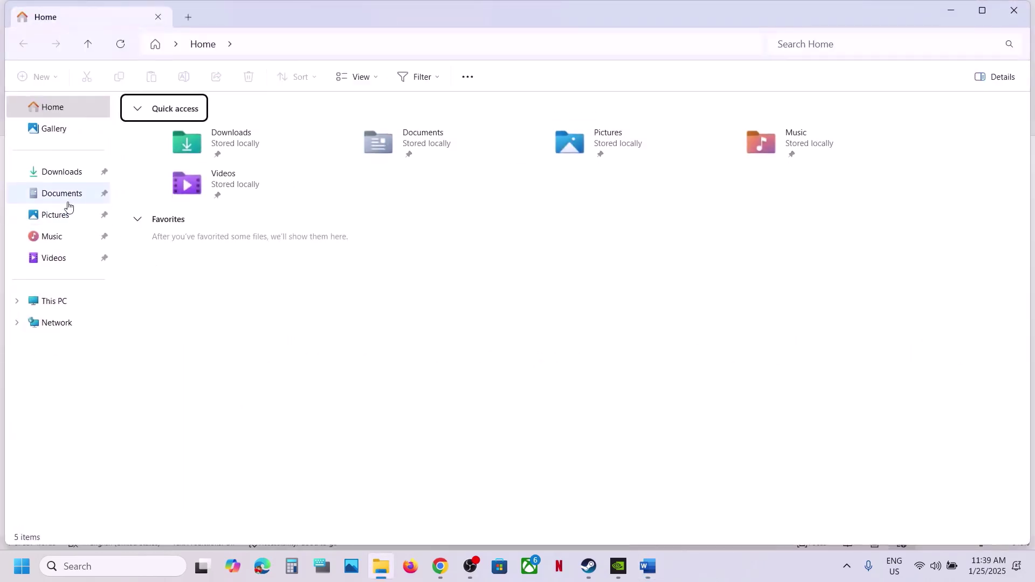
click(65, 196)
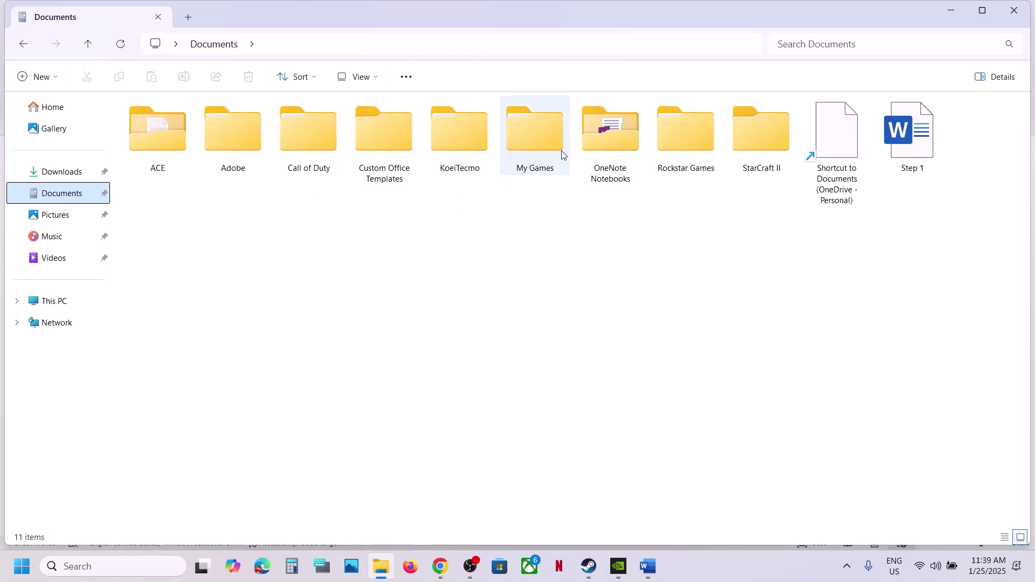
double_click(544, 152)
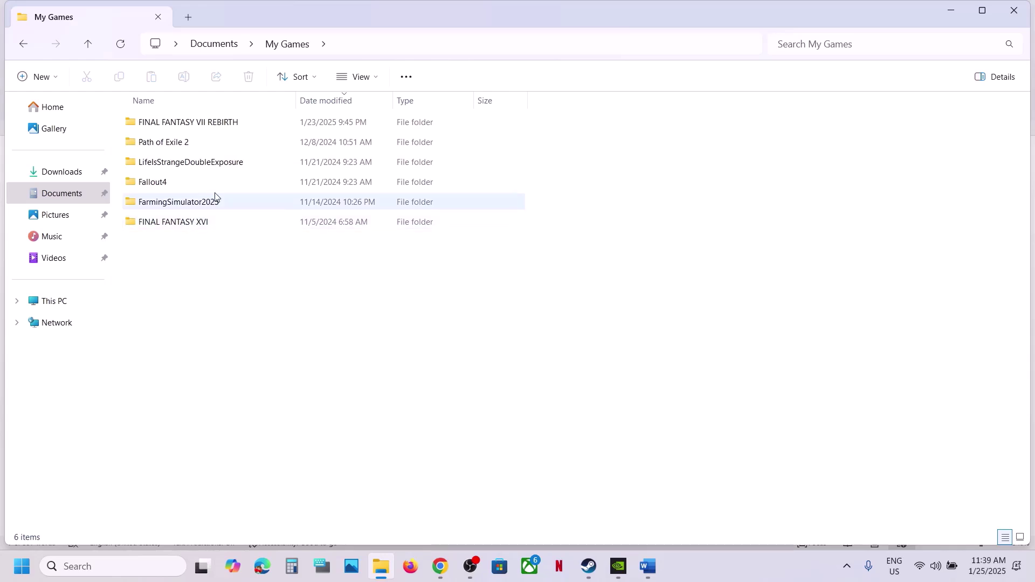
click(206, 124)
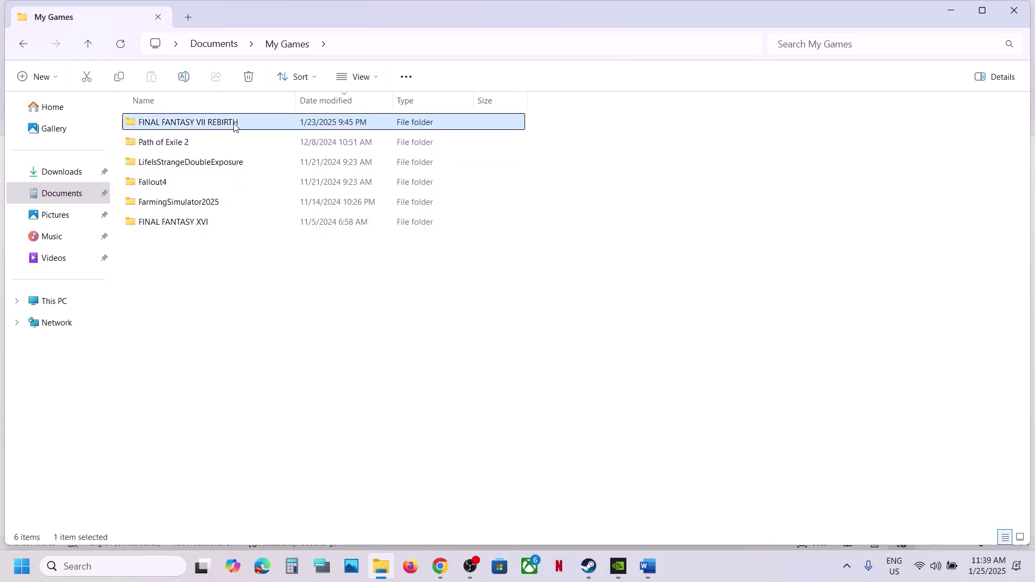
right_click(227, 126)
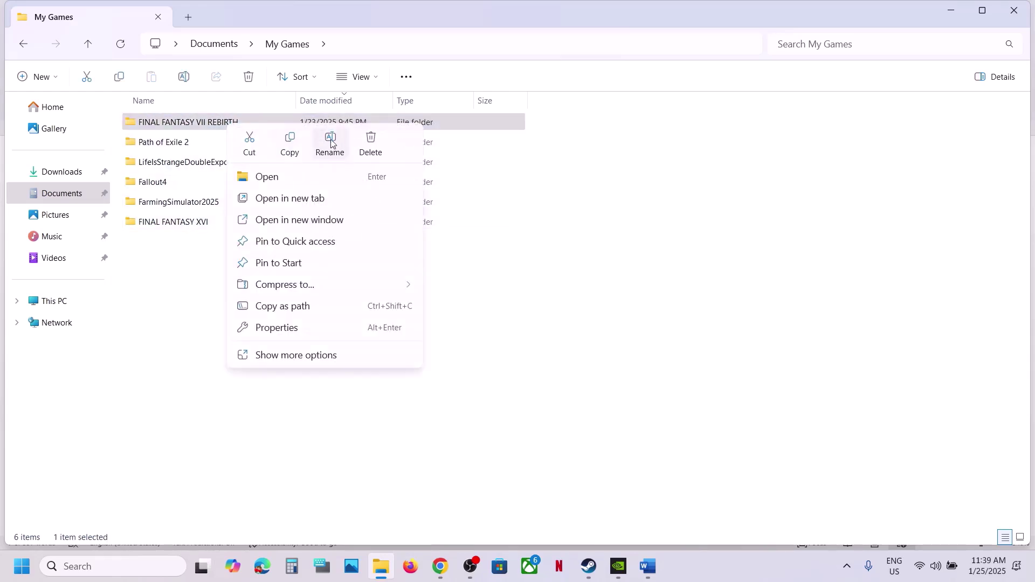
click(331, 142)
click(249, 124)
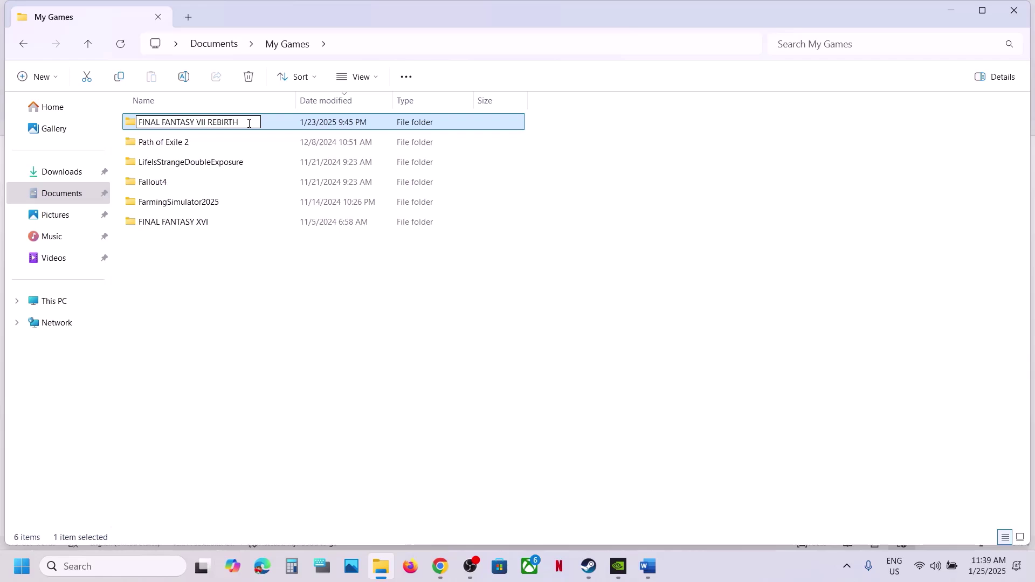
right_click(226, 125)
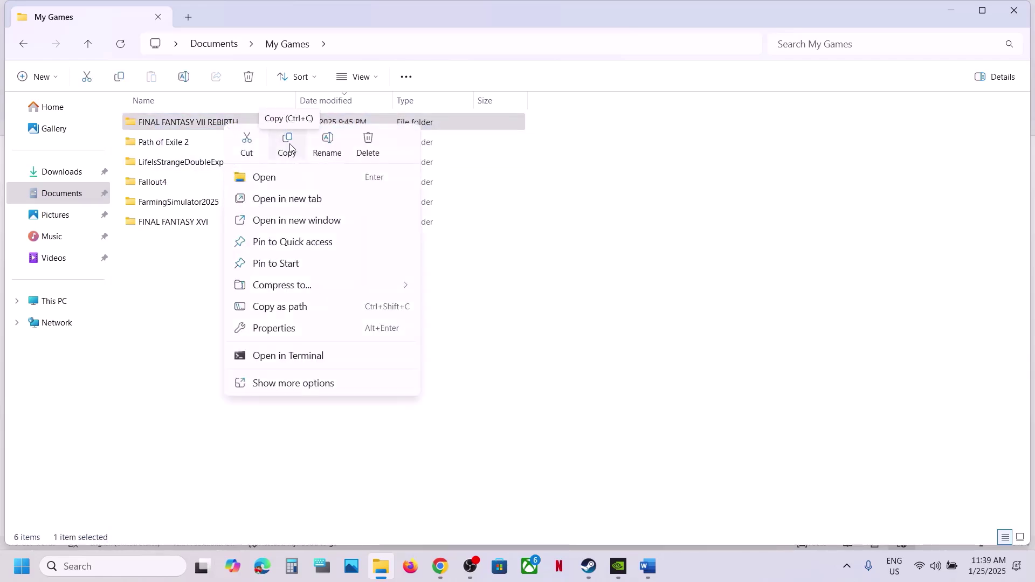
click(163, 300)
- Rename the FINAL FANTASY VII REBIRTH save folder to FINAL FANTASY VII REBIRTH.old
click(235, 125)
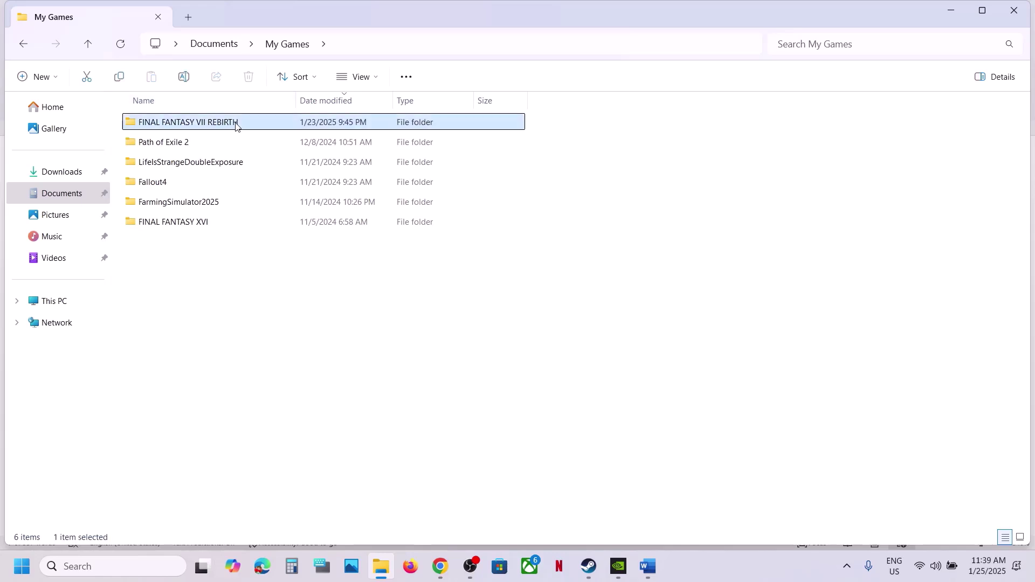
right_click(235, 125)
click(337, 139)
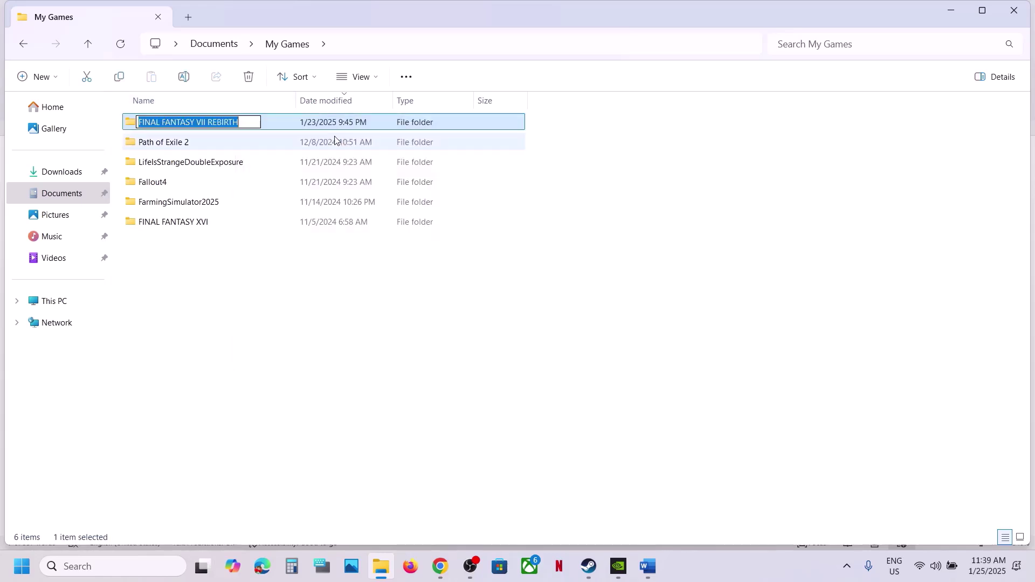
click(245, 123)
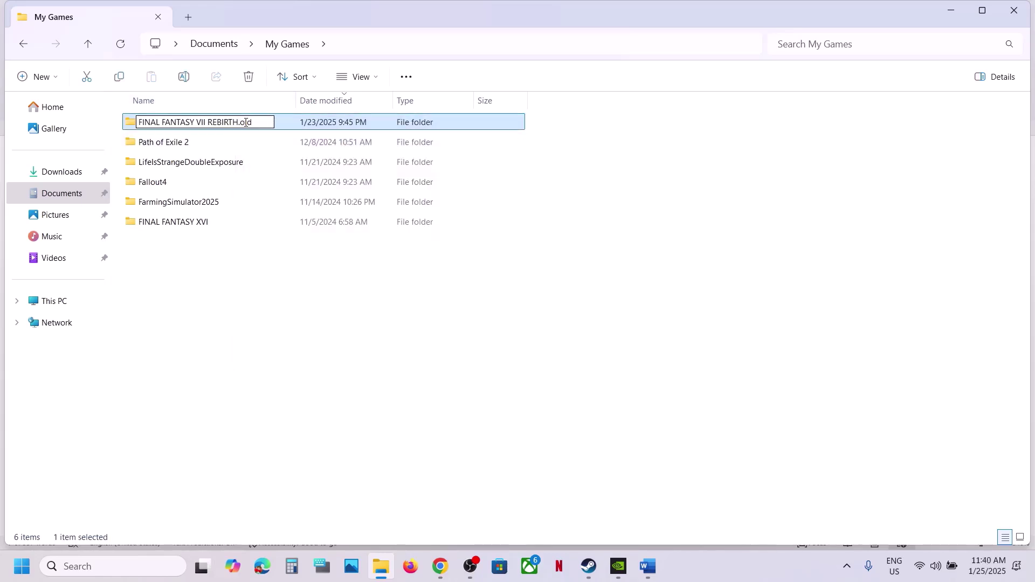
text(.old)
click(249, 271)
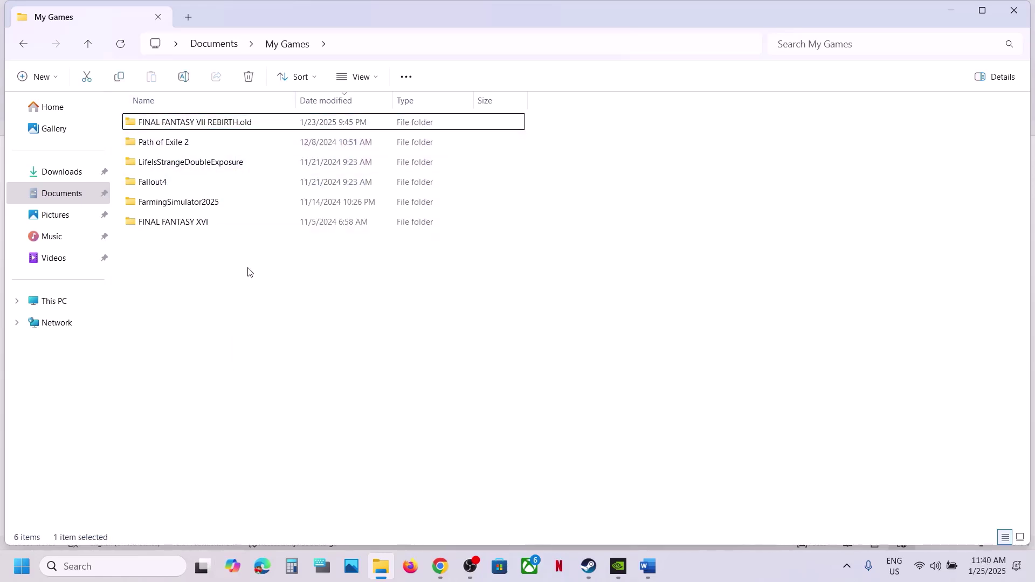
right_click(236, 125)
click(505, 379)
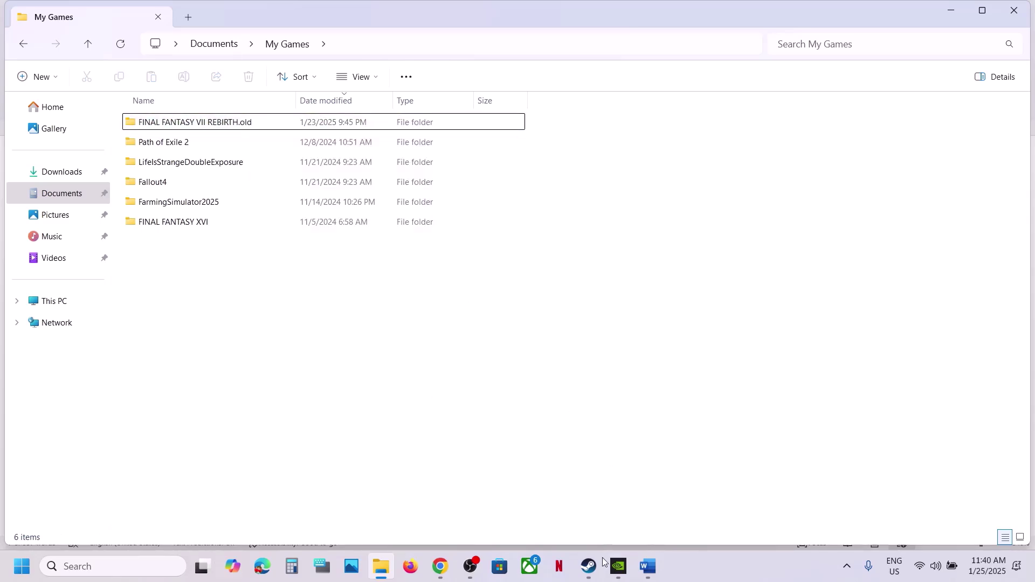
- Return to the troubleshooting document and highlight the Step 12 text about AMD users installing optional driver 25.1.1
click(589, 566)
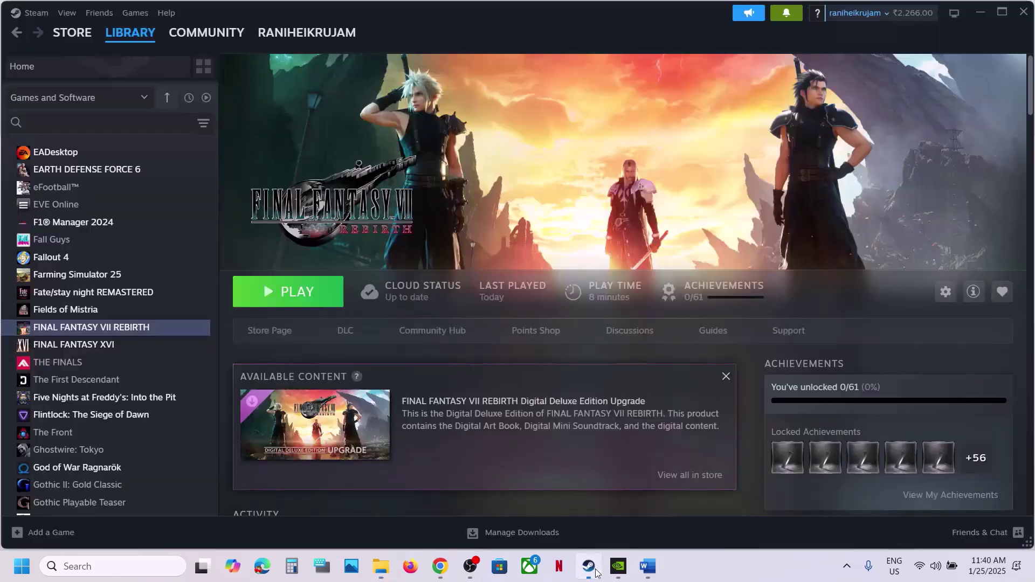
click(647, 566)
scroll(499, 418, down, 5)
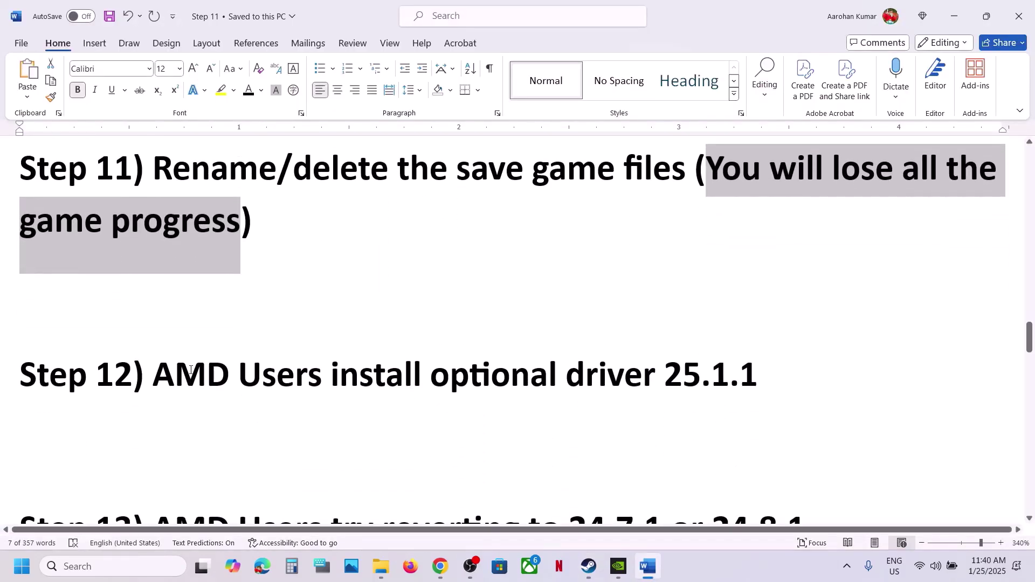
drag(176, 372, 775, 365)
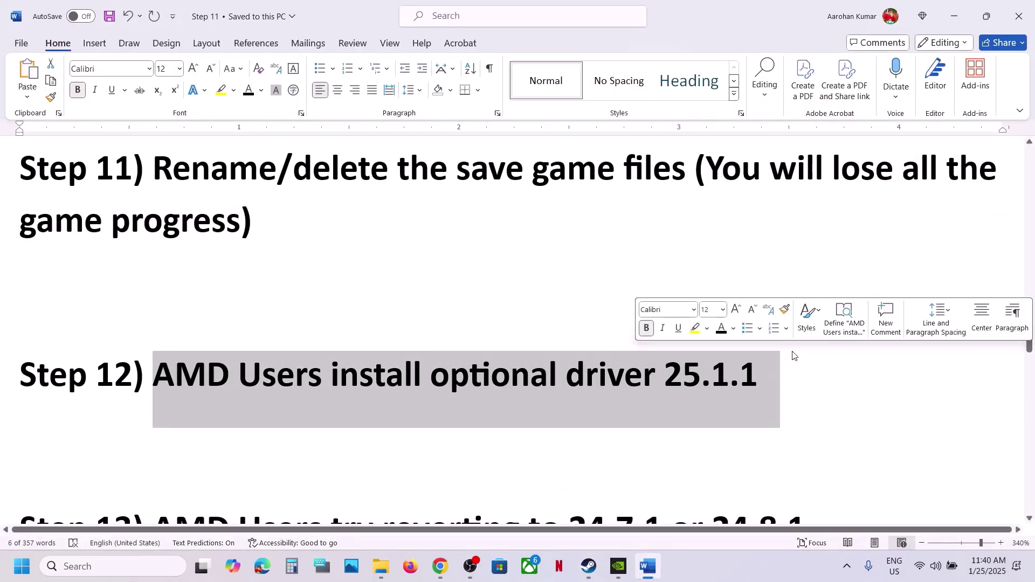
click(774, 364)
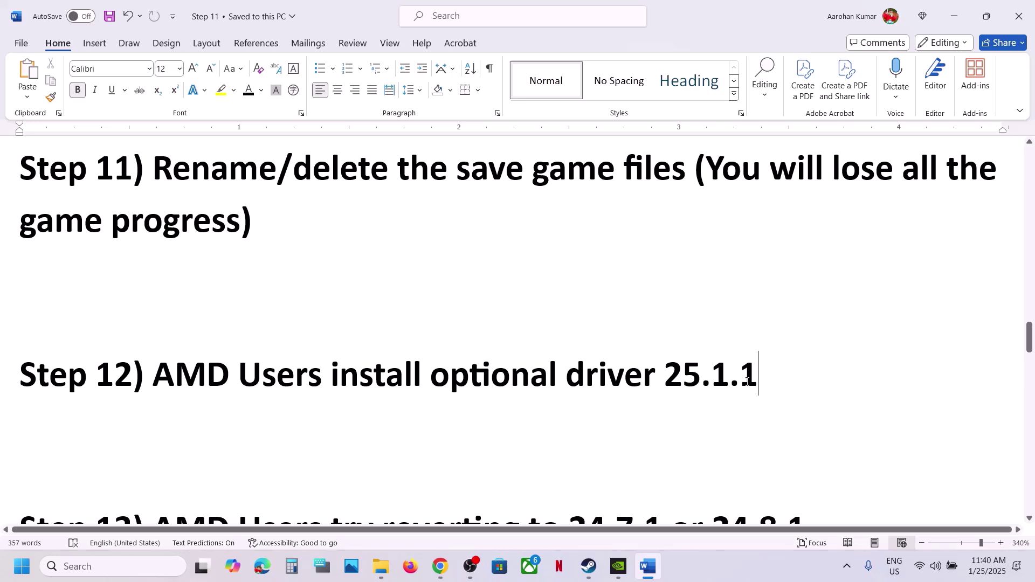
drag(771, 378, 238, 374)
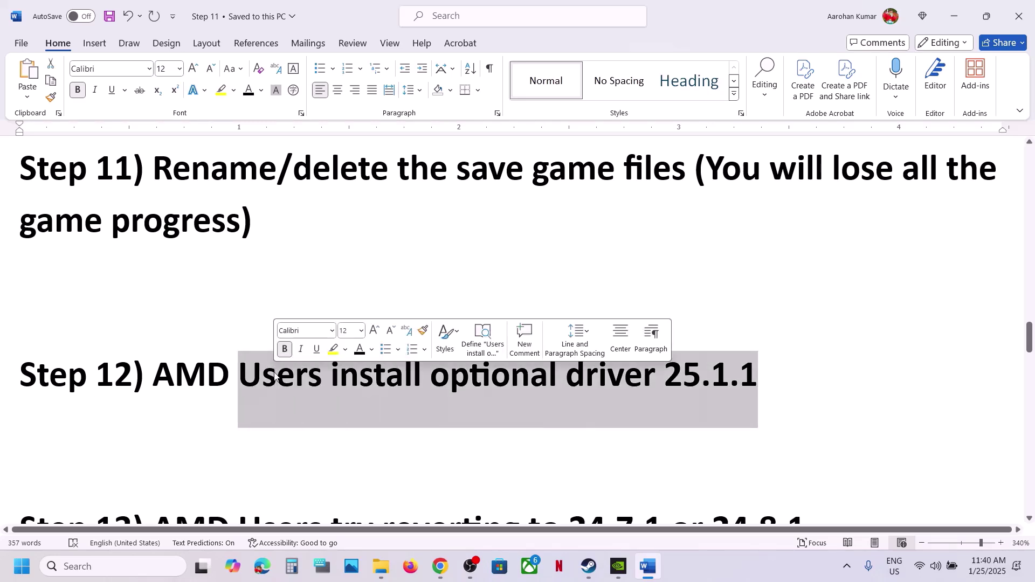
click(846, 566)
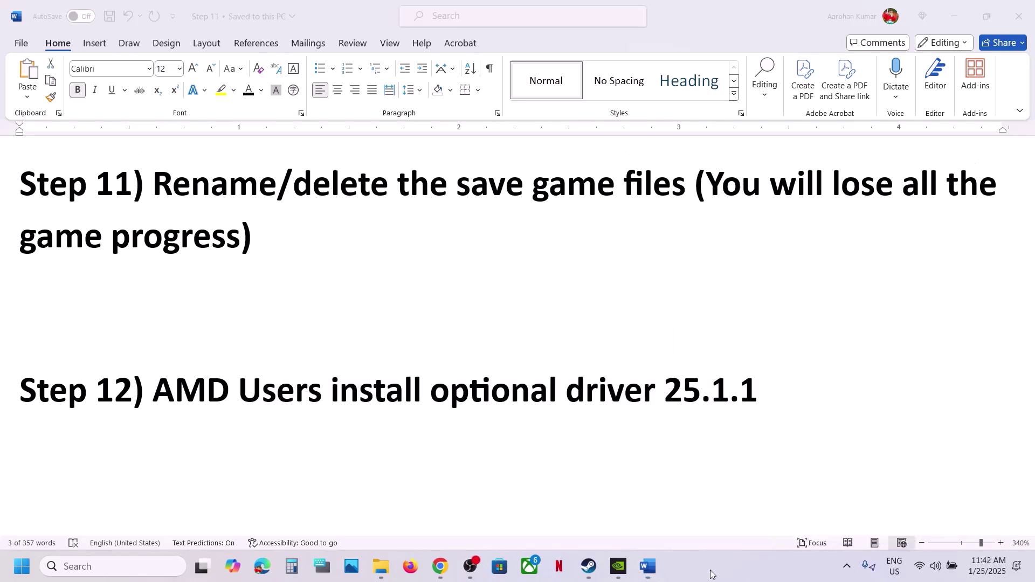
- Open AMD's Adrenalin Edition 25.1.1 Optional Update release notes in Chrome and highlight FINAL FANTASY VII REBIRTH under New Game Support
click(431, 569)
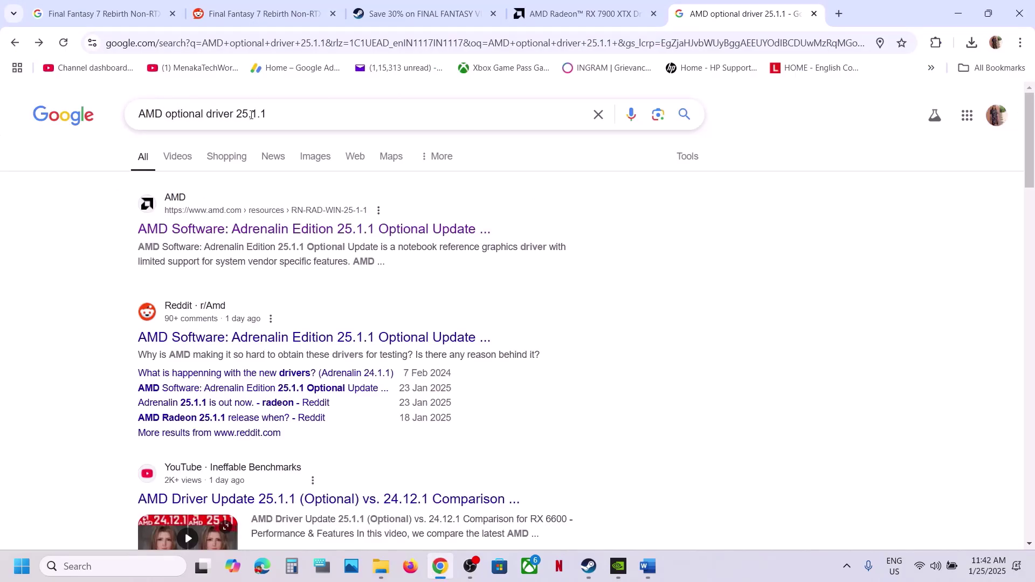
click(256, 231)
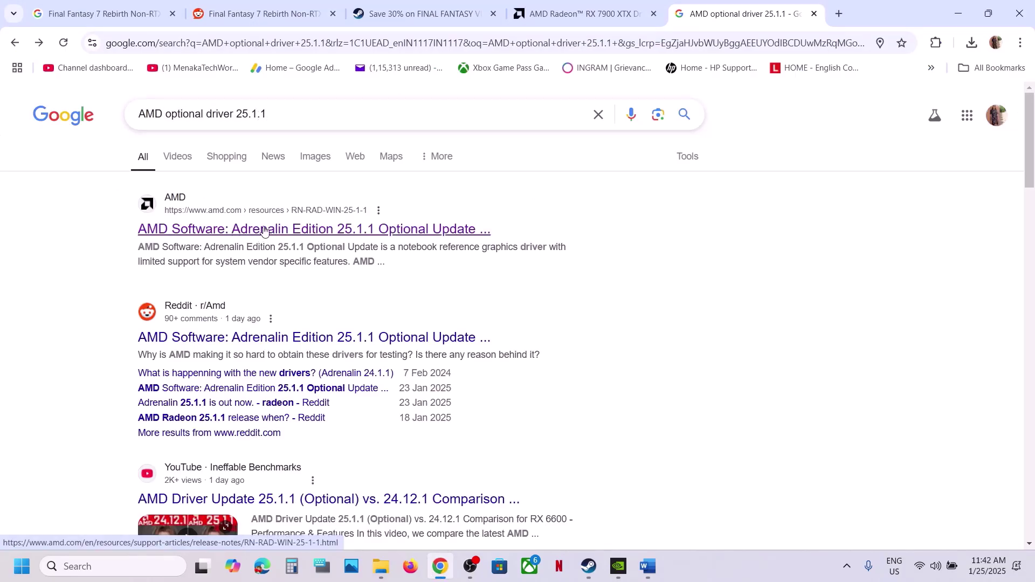
scroll(210, 319, down, 1)
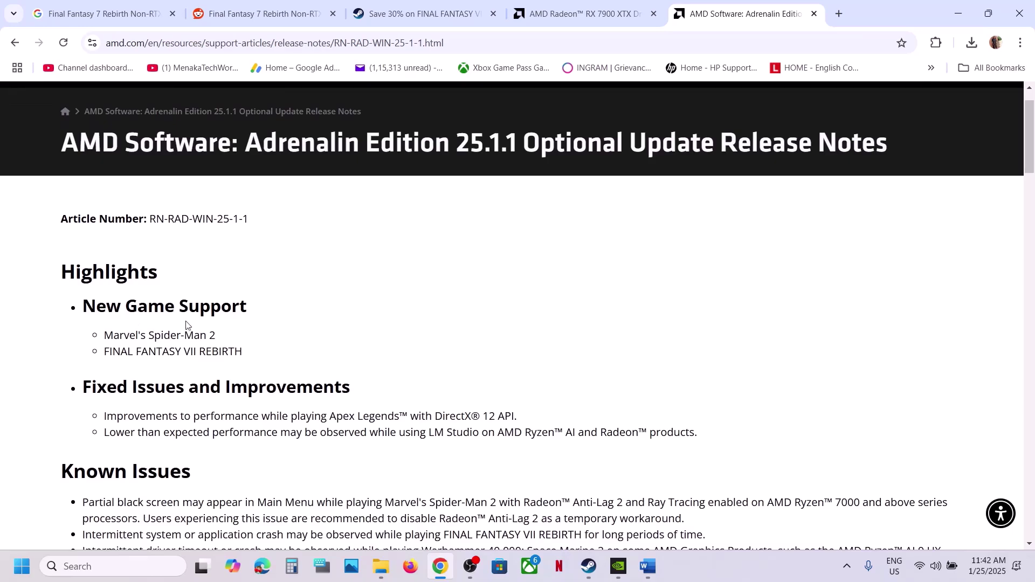
drag(109, 353, 254, 352)
- Highlight the Optional Update heading and download the Adrenalin Edition 25.1.1 driver for Windows 10 & Windows 11 64-bit
scroll(254, 350, down, 3)
scroll(254, 347, down, 5)
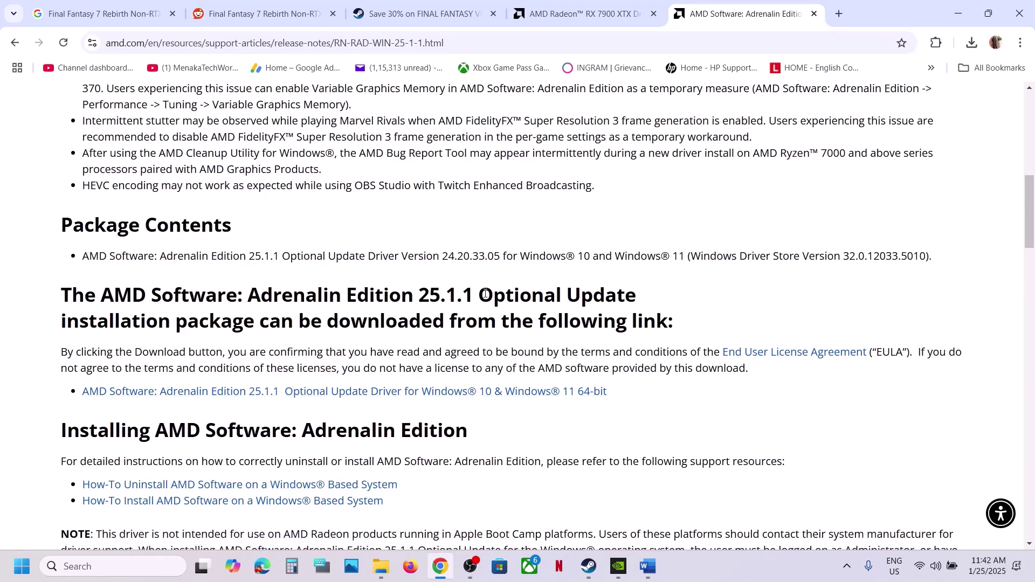
drag(480, 294, 621, 294)
click(396, 391)
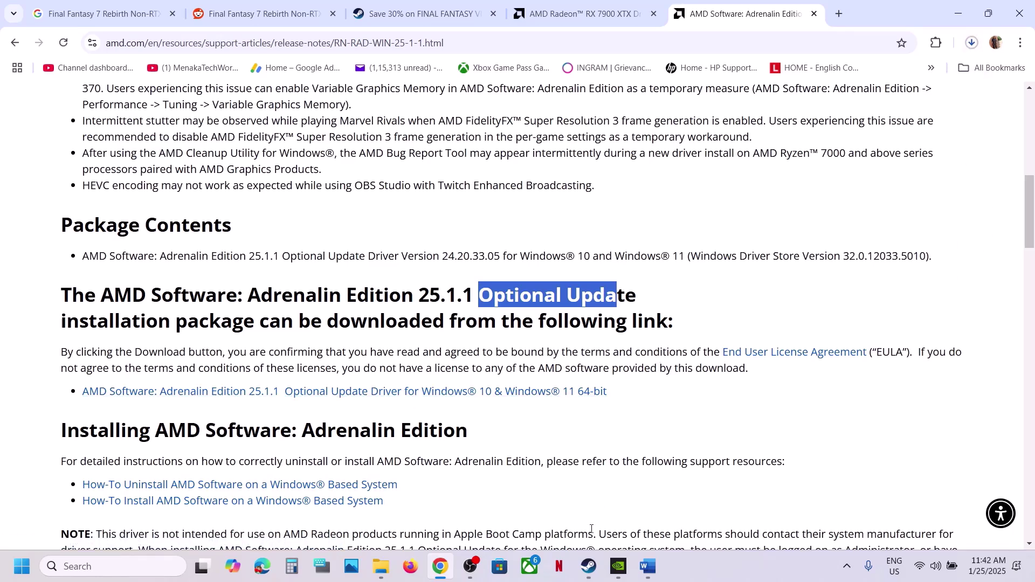
- Show the Windows Restart option without restarting, and switch to the FINAL FANTASY VII REBIRTH page in Steam
click(22, 567)
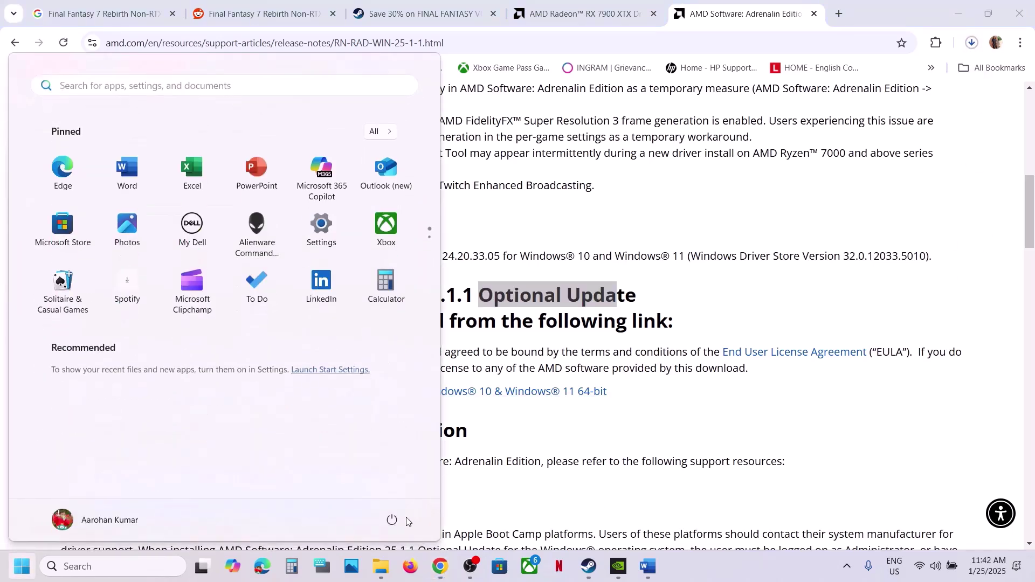
click(392, 520)
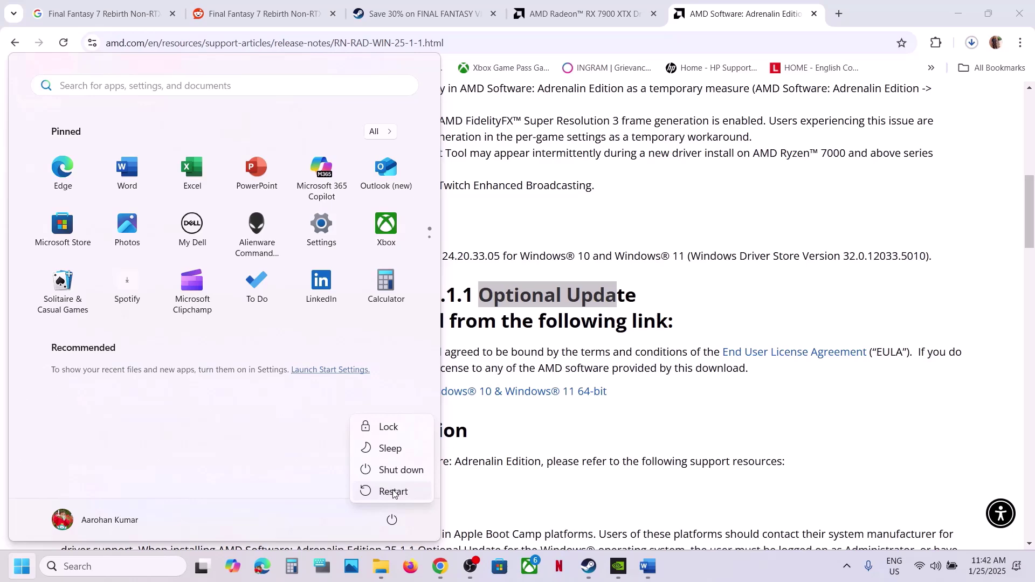
click(614, 476)
click(613, 475)
click(602, 567)
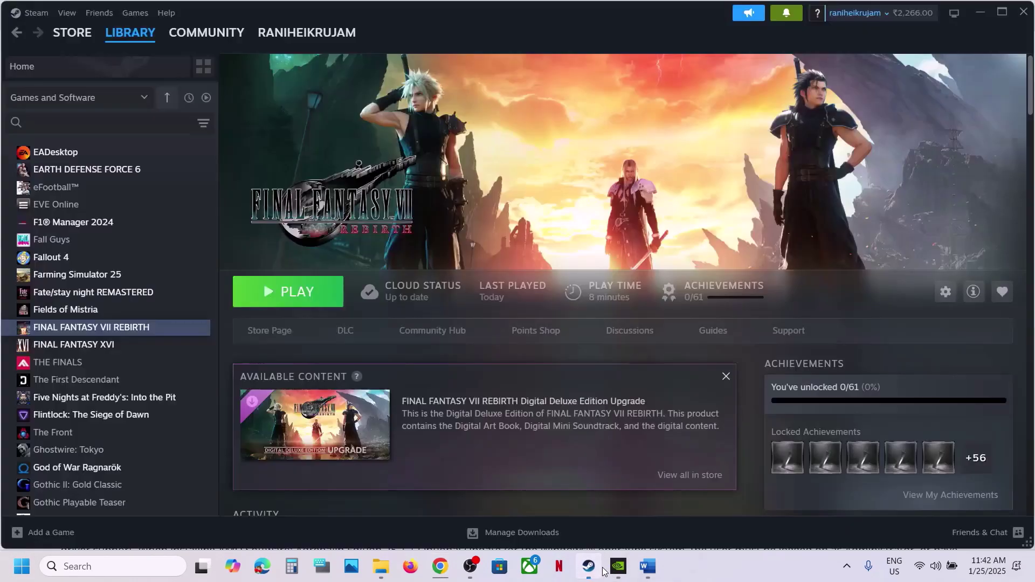
- Highlight the Step 13 text in the Word document about AMD users reverting to 24.7.1 or 24.8.1, and clear the selection
click(647, 567)
scroll(380, 372, down, 4)
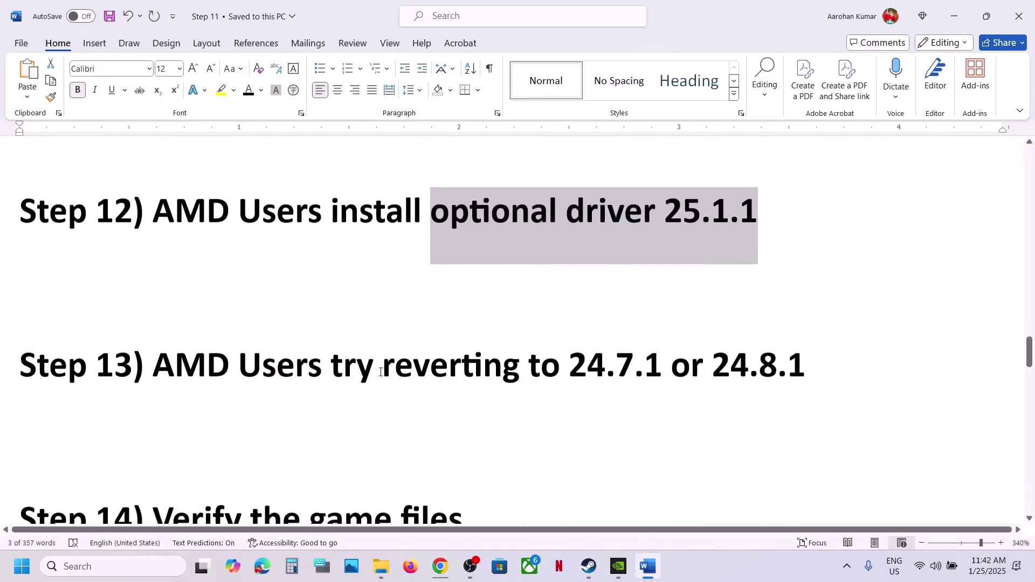
scroll(317, 363, up, 1)
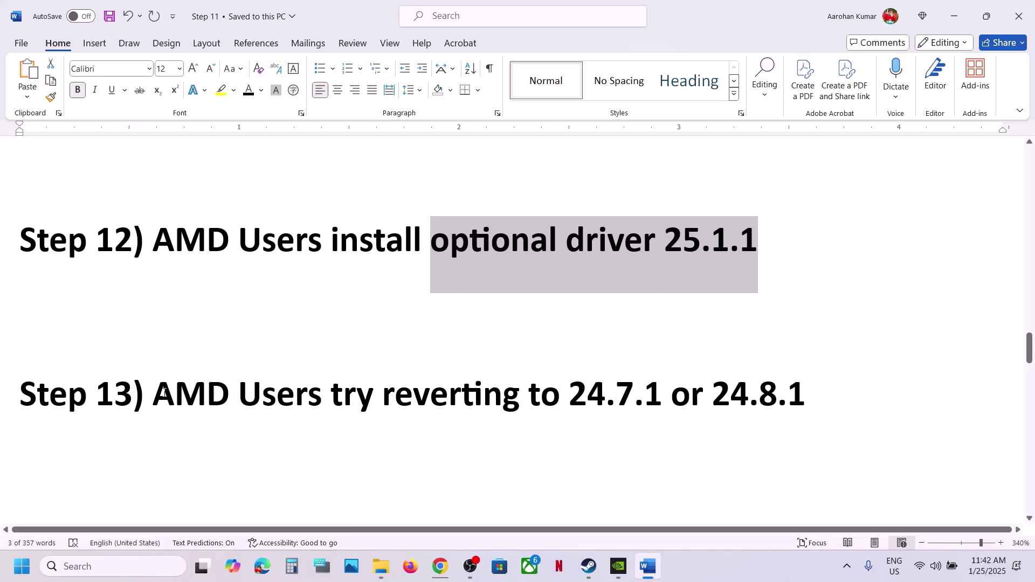
drag(164, 390, 808, 387)
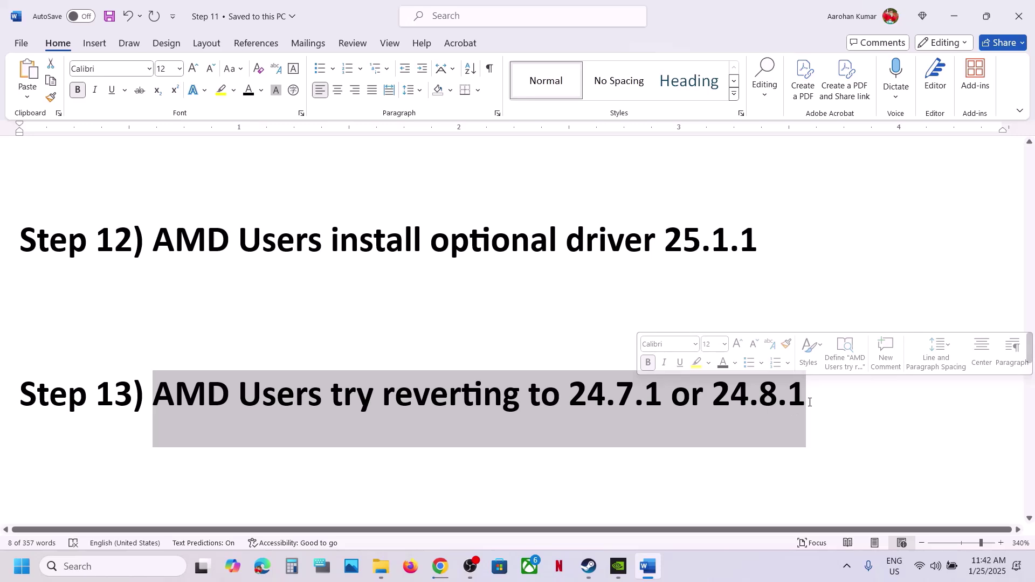
key(Right)
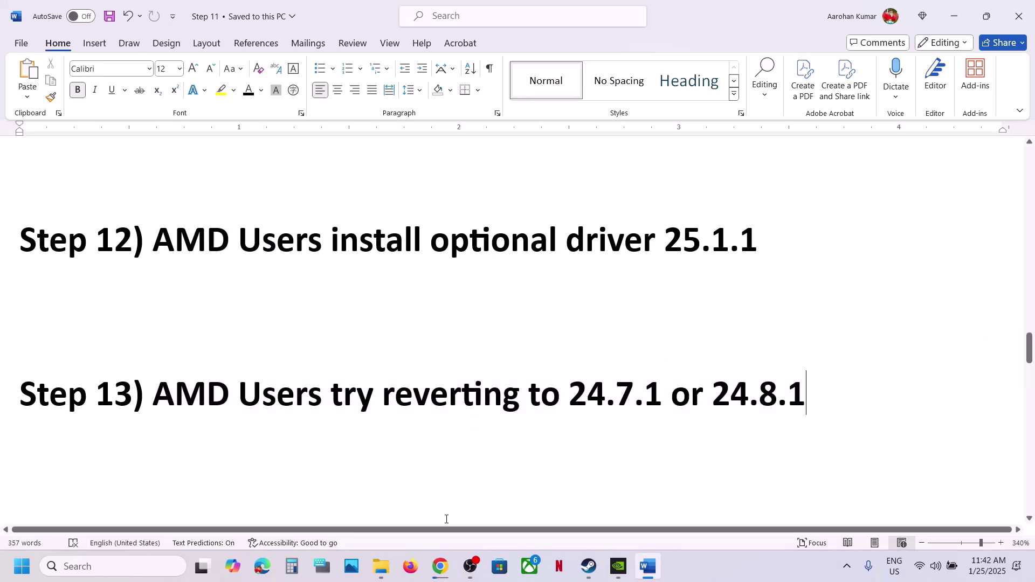
- Switch to Chrome's Radeon RX 7900 XTX driver page and go back to AMD's product browsing page for drivers and support
click(440, 566)
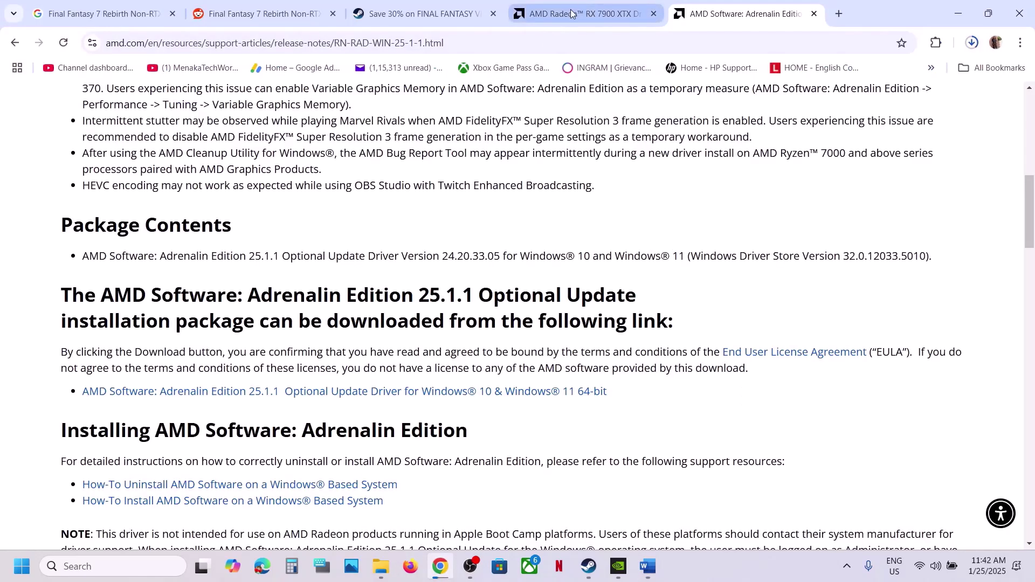
click(572, 14)
scroll(366, 326, up, 2)
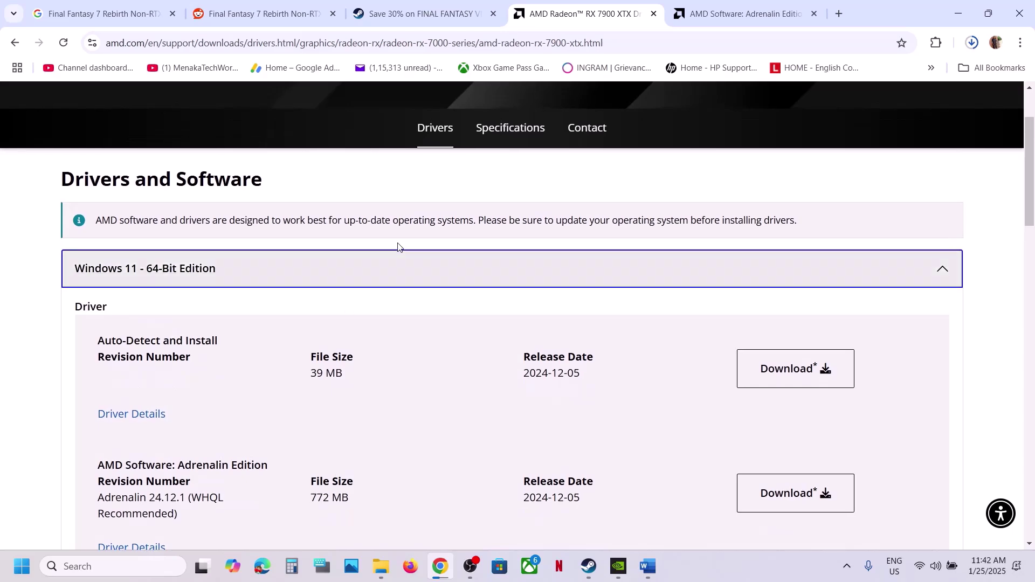
click(15, 43)
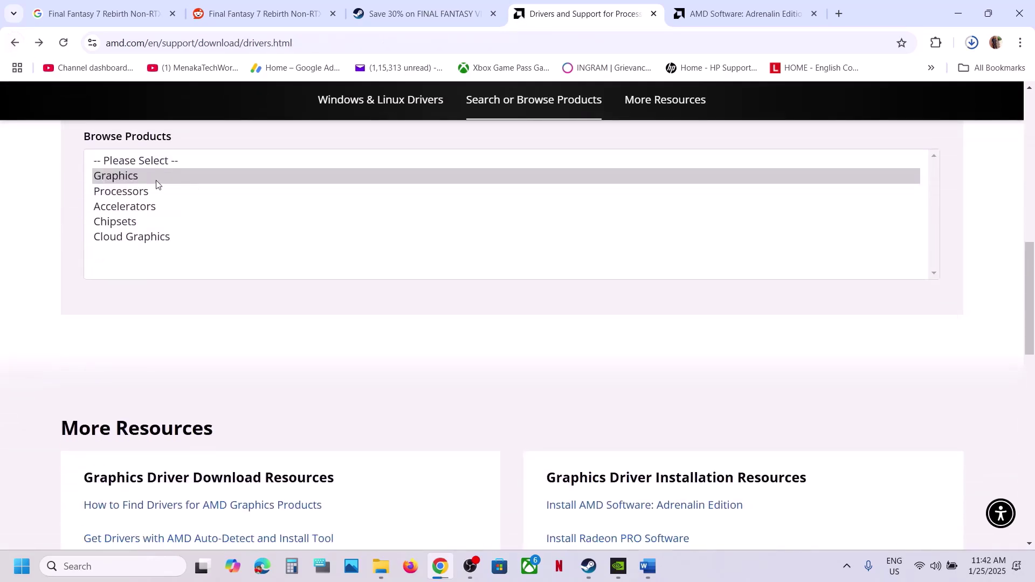
click(157, 185)
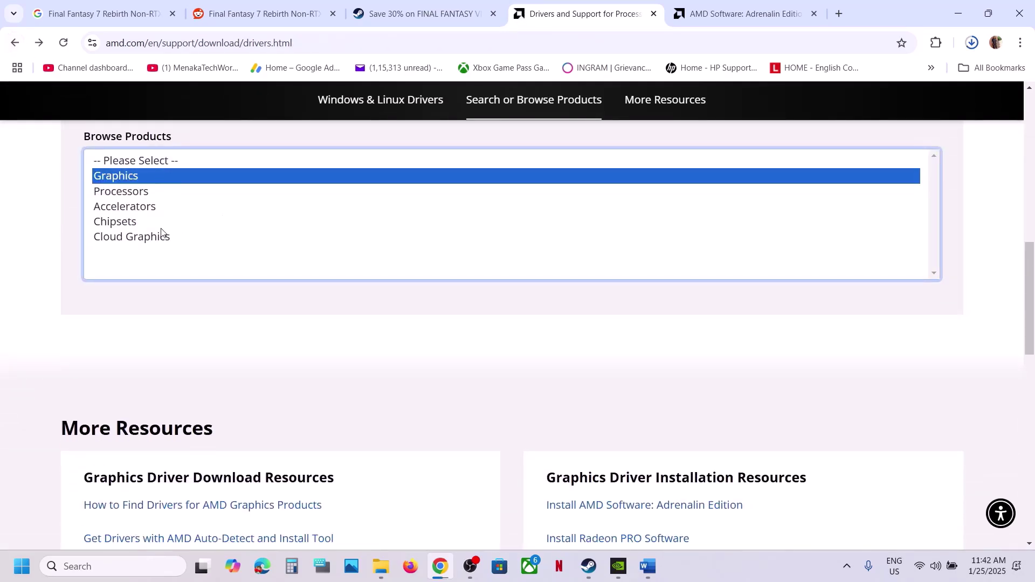
scroll(160, 232, up, 3)
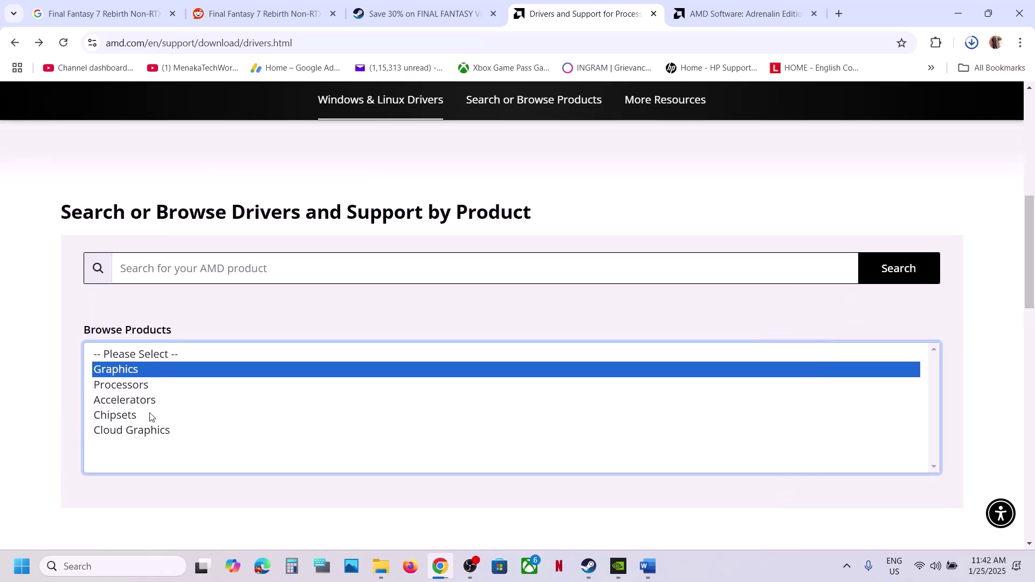
click(13, 43)
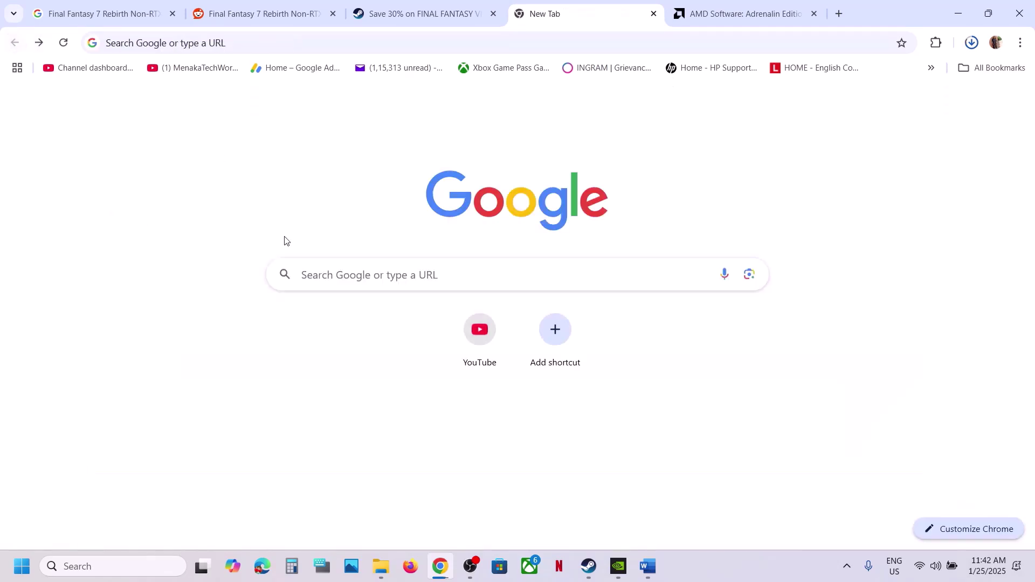
click(39, 43)
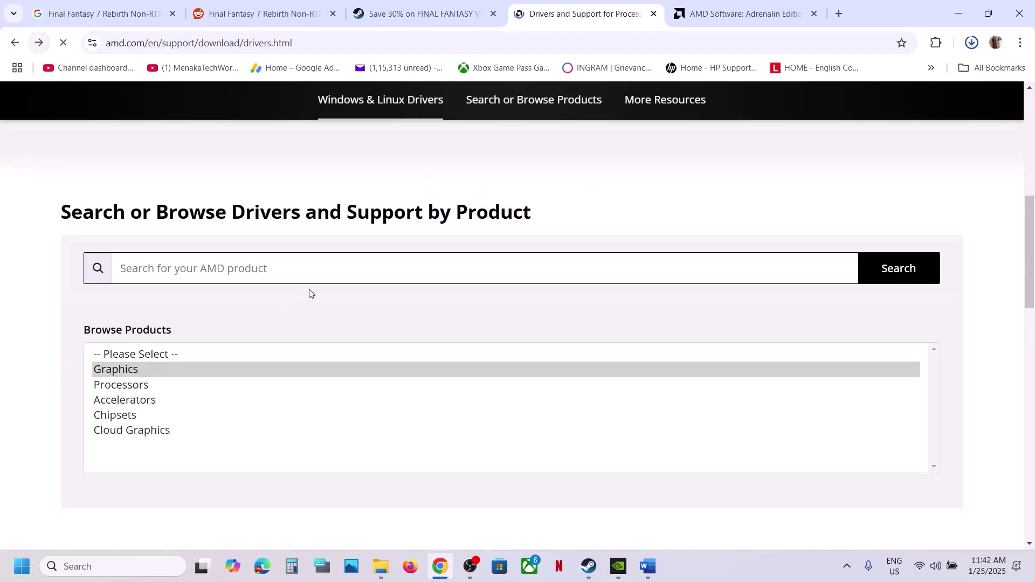
- Browse AMD drivers for Graphics, Radeon RX, Radeon RX 7000 Series, AMD Radeon RX 7900 XTX, and submit the selection
click(137, 386)
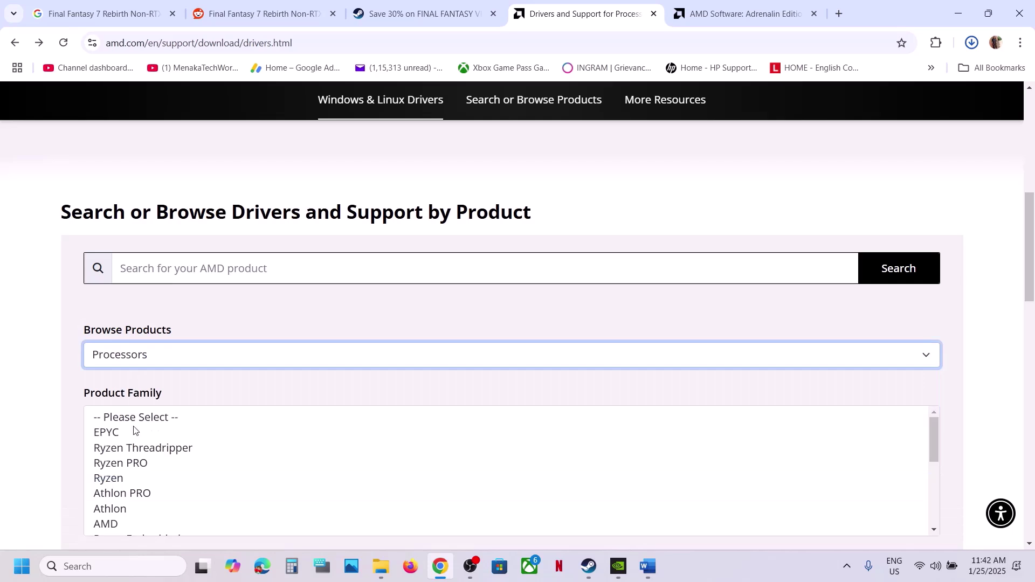
click(134, 360)
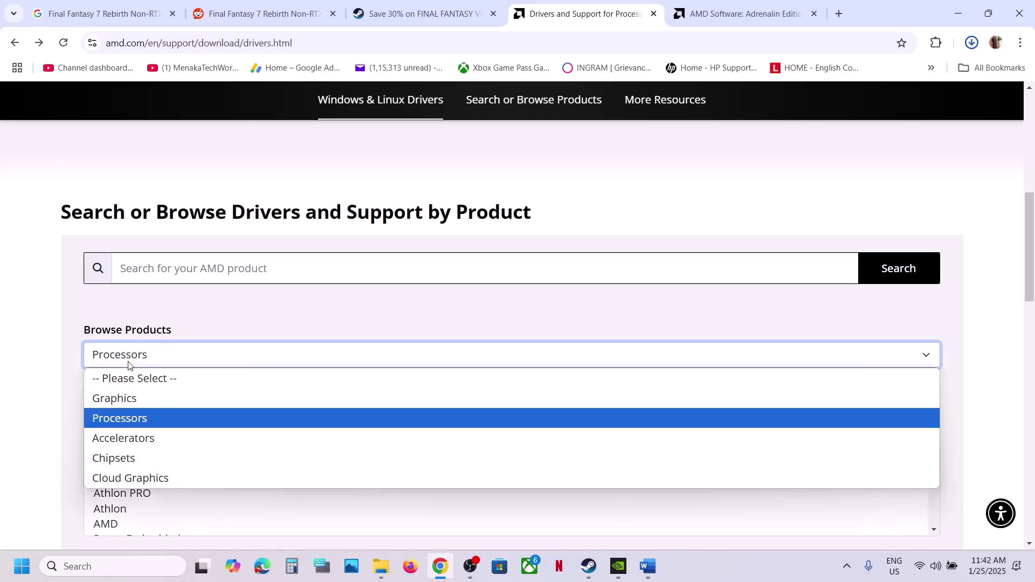
click(121, 397)
click(144, 432)
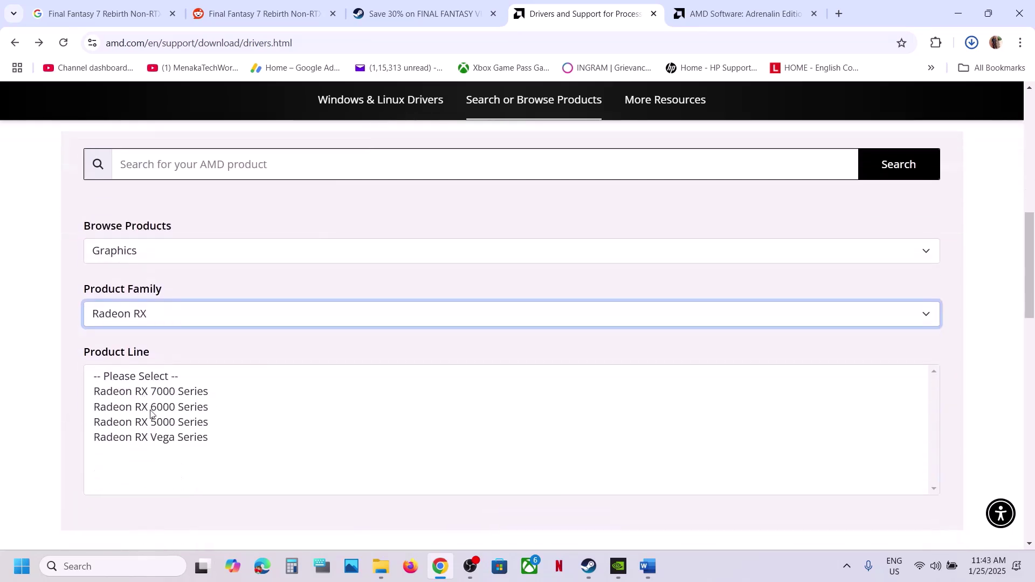
click(148, 399)
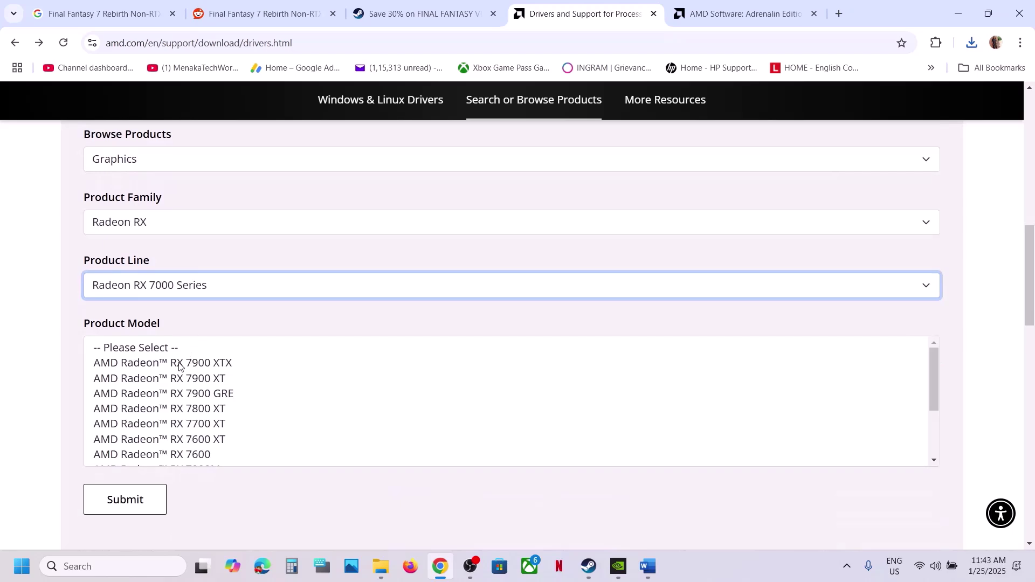
click(180, 367)
click(125, 401)
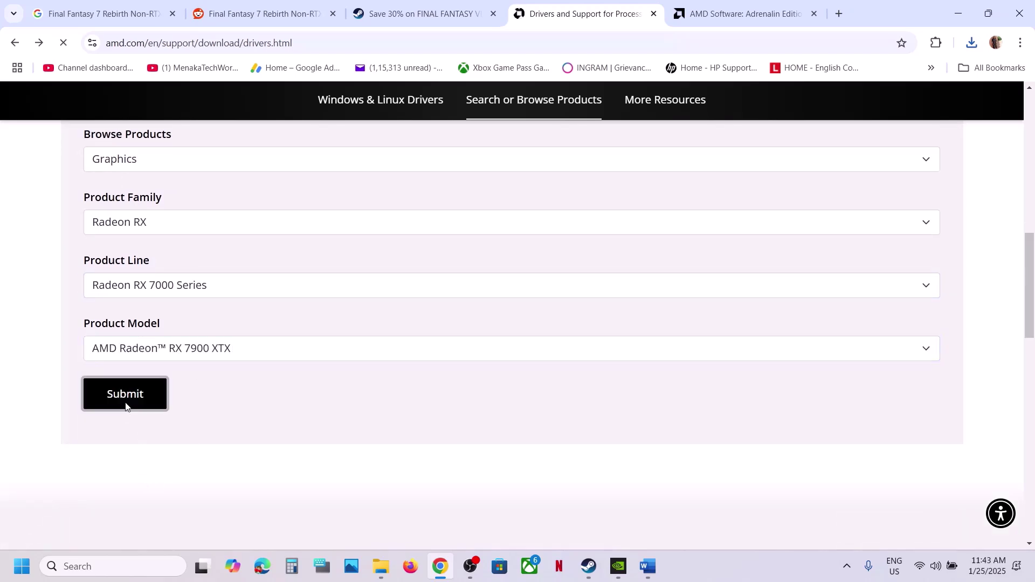
- Open the Previous Drivers page for the Radeon RX 7900 XTX and expand its Windows 11 - 64-Bit Edition section
click(168, 377)
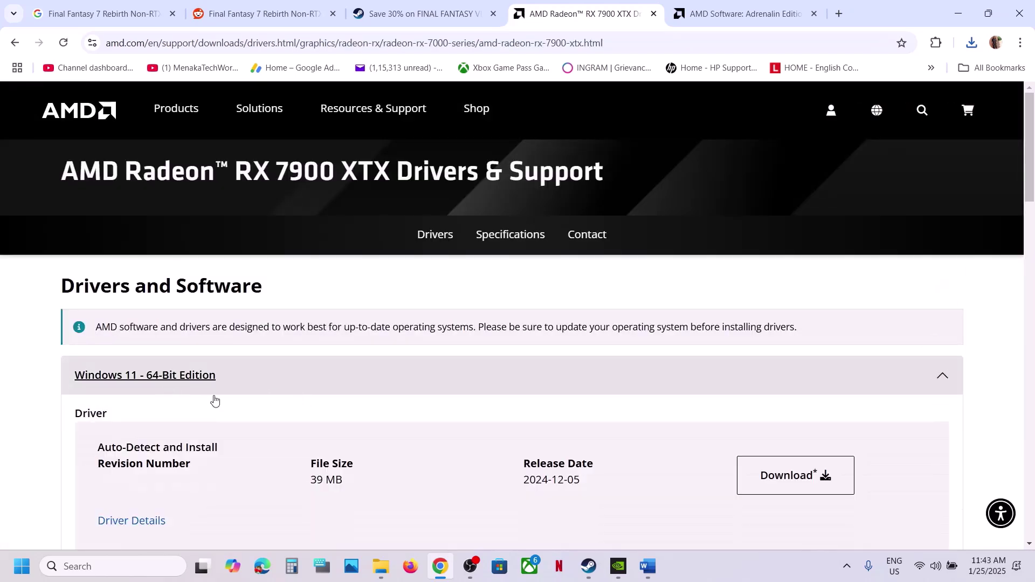
scroll(214, 397, down, 1)
scroll(215, 397, down, 9)
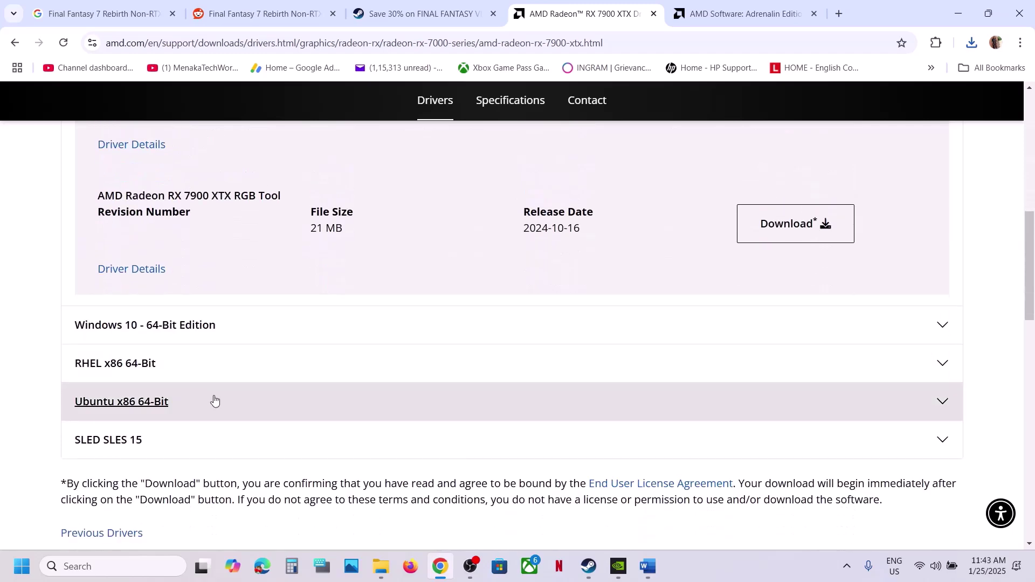
scroll(154, 412, down, 2)
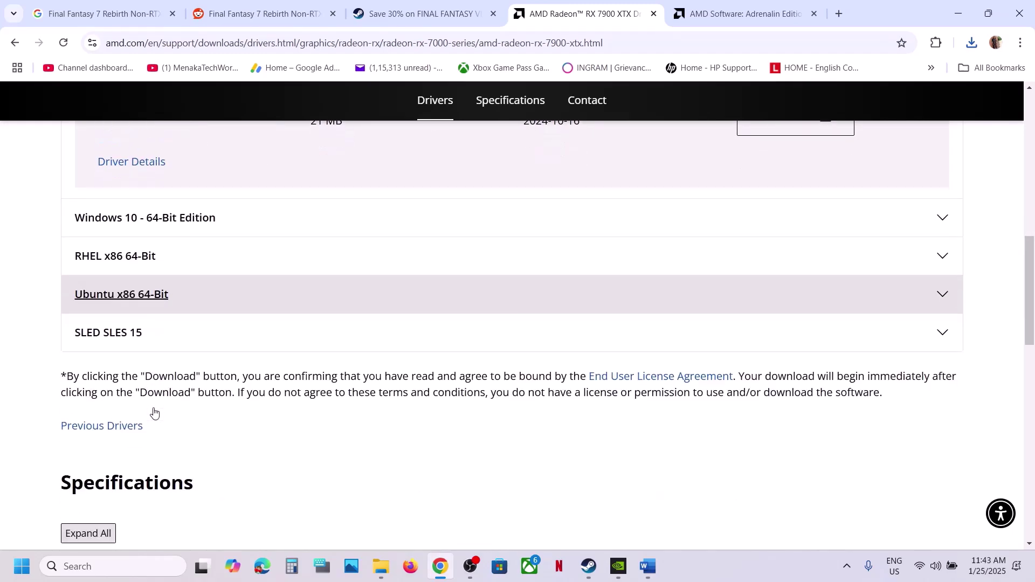
click(108, 428)
scroll(269, 388, down, 3)
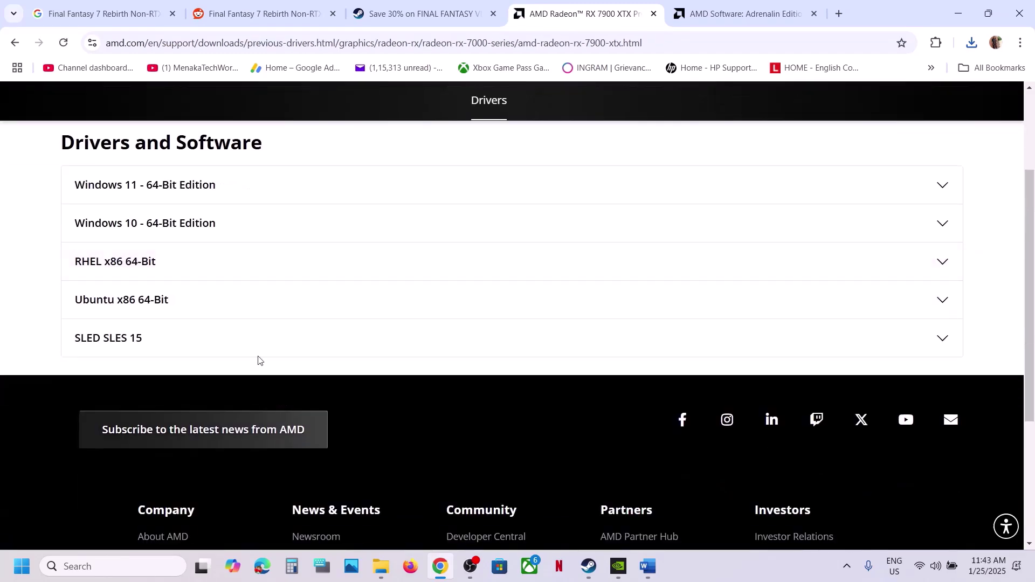
click(143, 185)
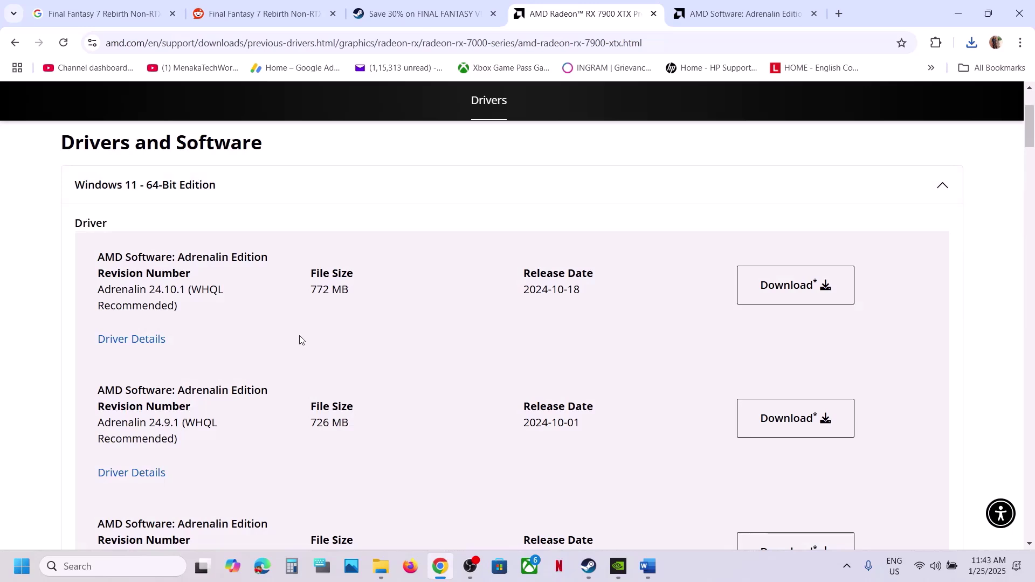
- Locate Adrenalin 24.8.1 and 24.7.1 in the previous drivers list and highlight each revision number
scroll(299, 335, down, 2)
scroll(299, 335, down, 3)
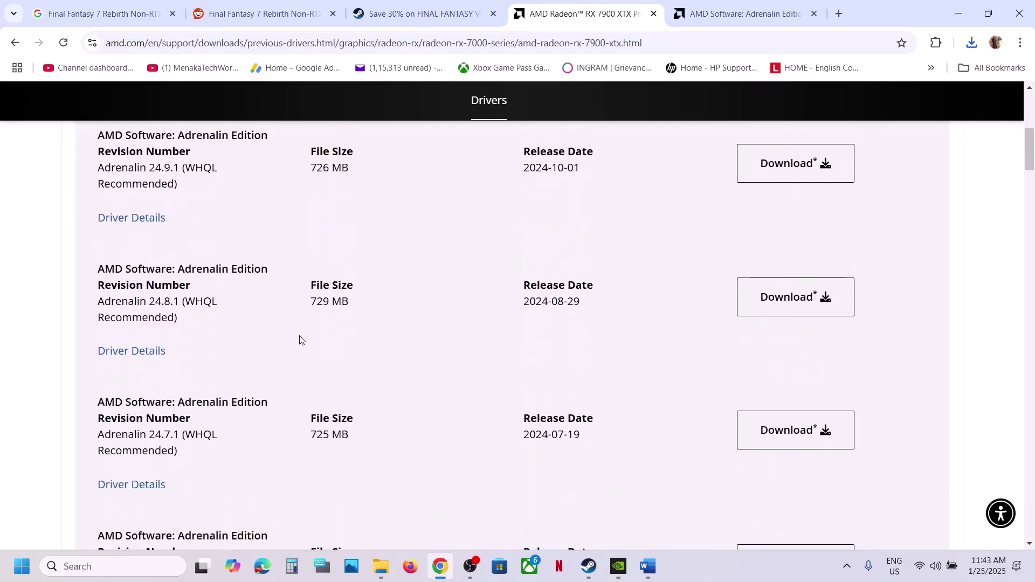
drag(154, 300, 187, 303)
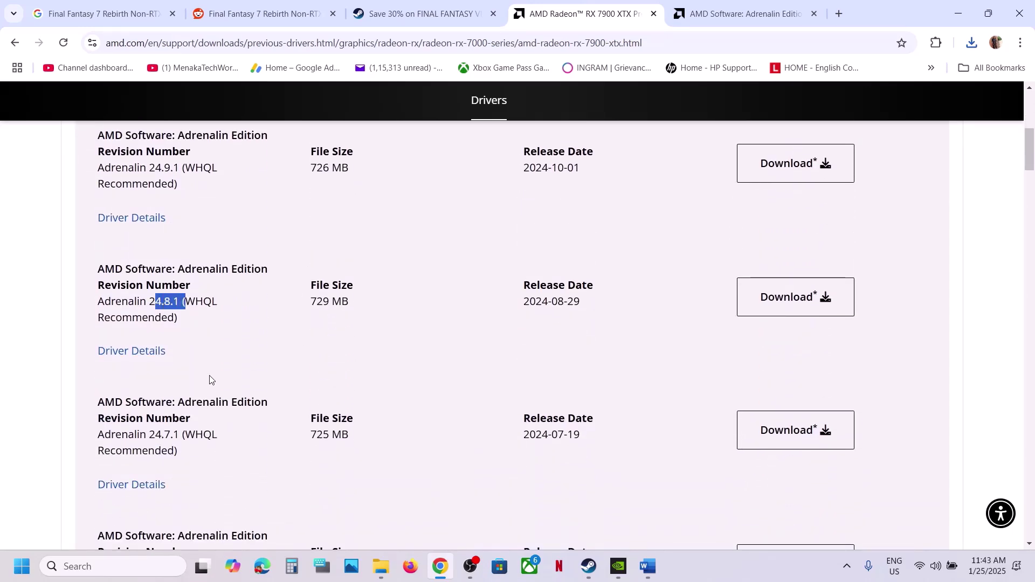
scroll(209, 380, down, 1)
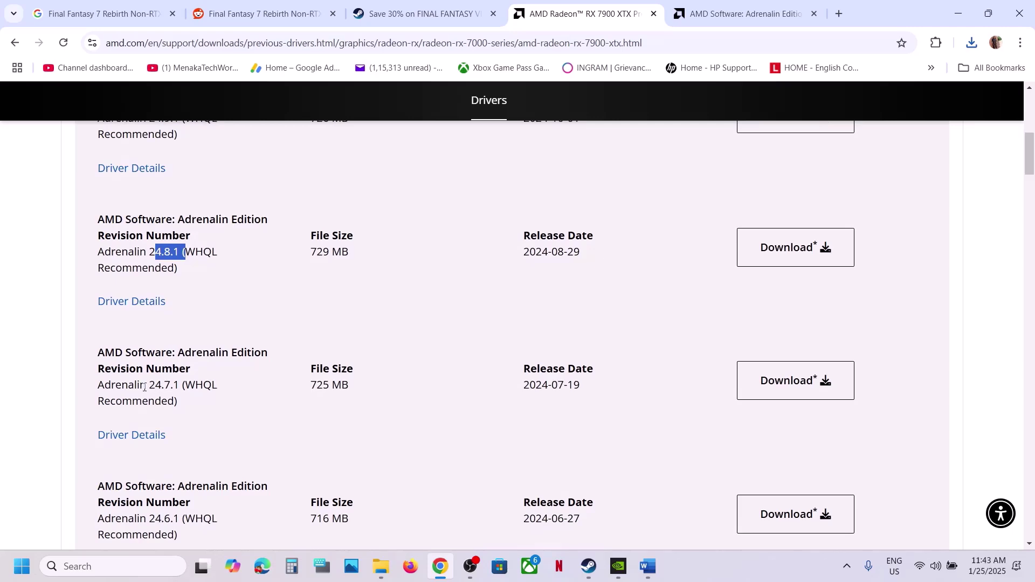
drag(145, 387, 188, 387)
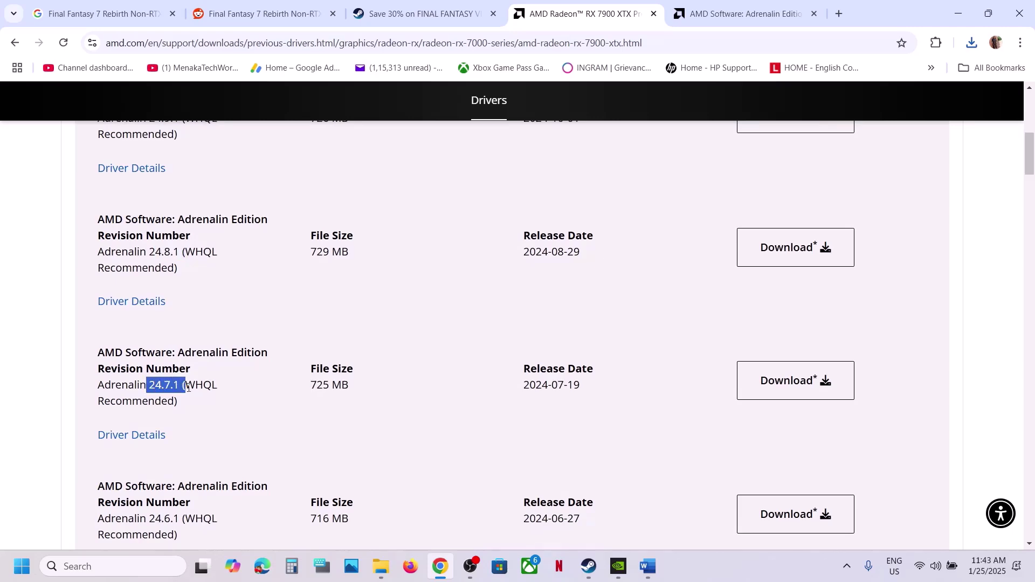
- Switch to the Word document and highlight the Step 14 text about verifying the game files
click(649, 566)
scroll(273, 377, down, 3)
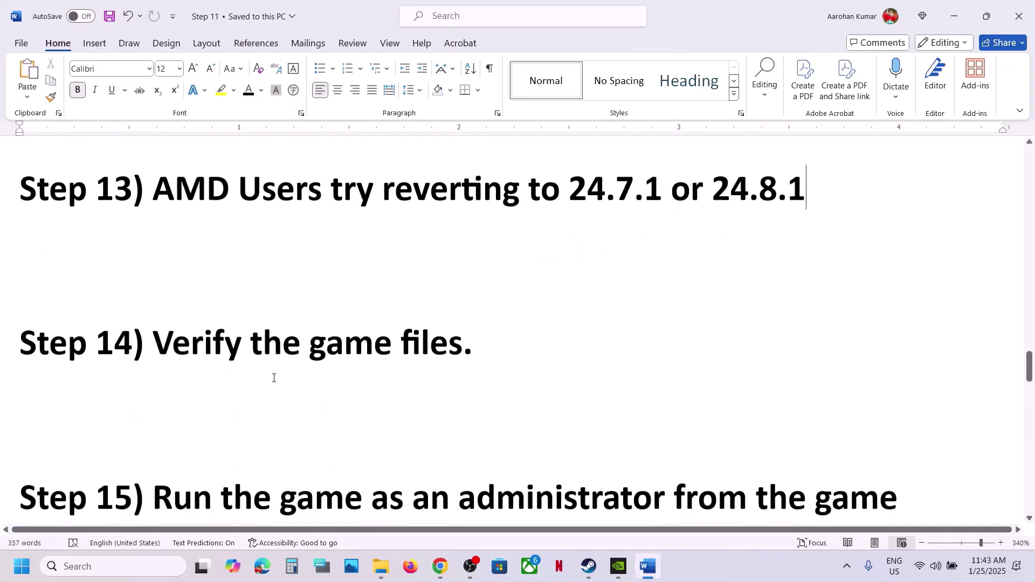
drag(154, 316, 472, 315)
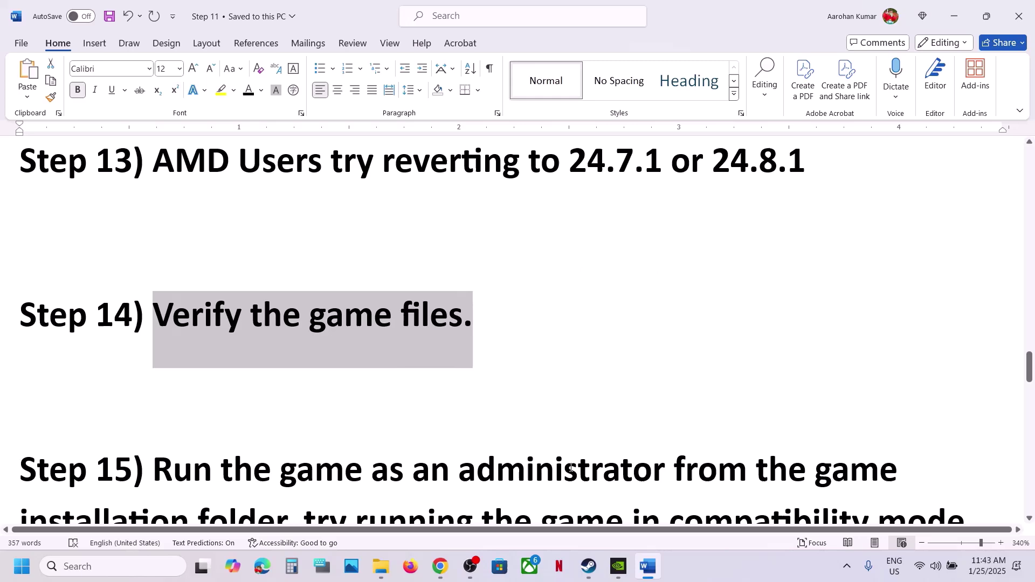
- Switch to Steam, view the Installed Files properties of FINAL FANTASY VII REBIRTH with its file verification option, and close the properties
click(588, 566)
right_click(66, 329)
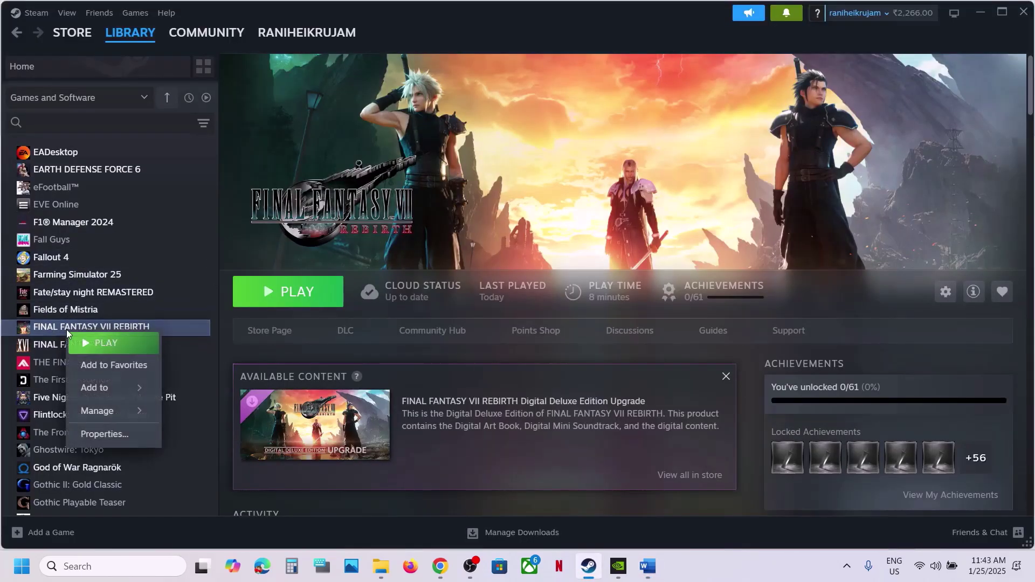
click(114, 434)
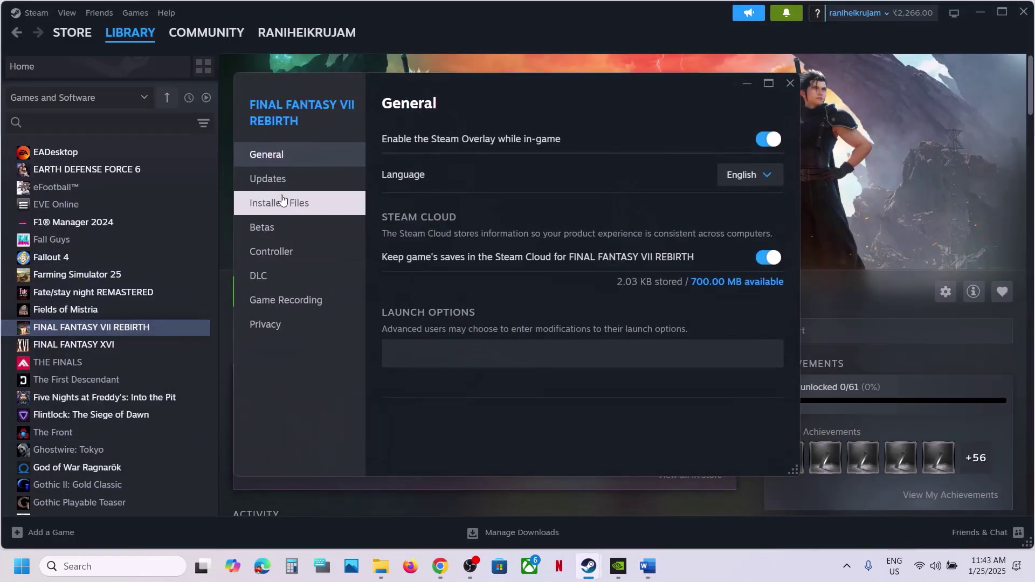
click(278, 202)
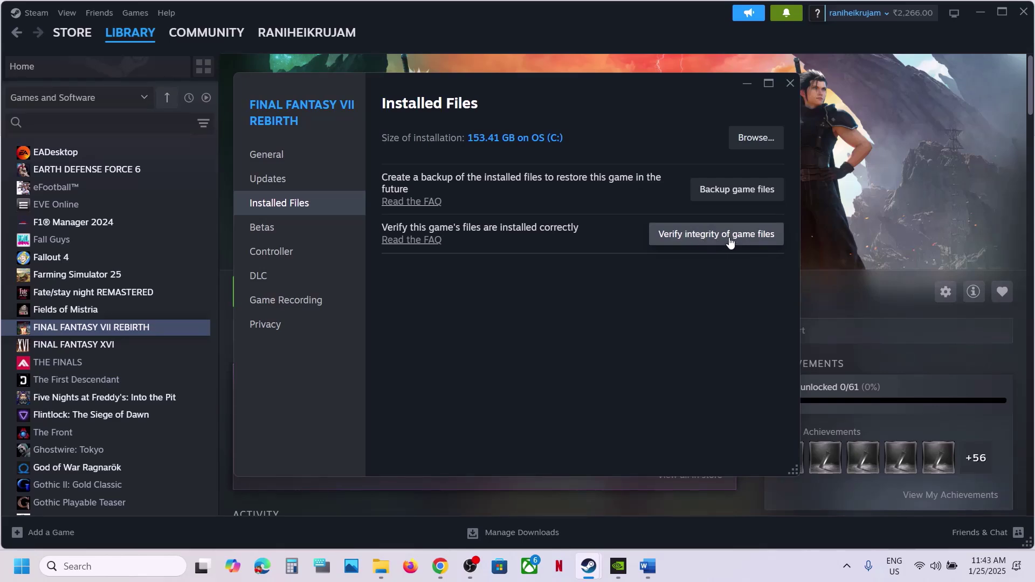
click(790, 83)
- Return to the Word document and highlight the Step 15 text about running the game as an administrator from the installation folder
click(648, 565)
scroll(396, 416, down, 1)
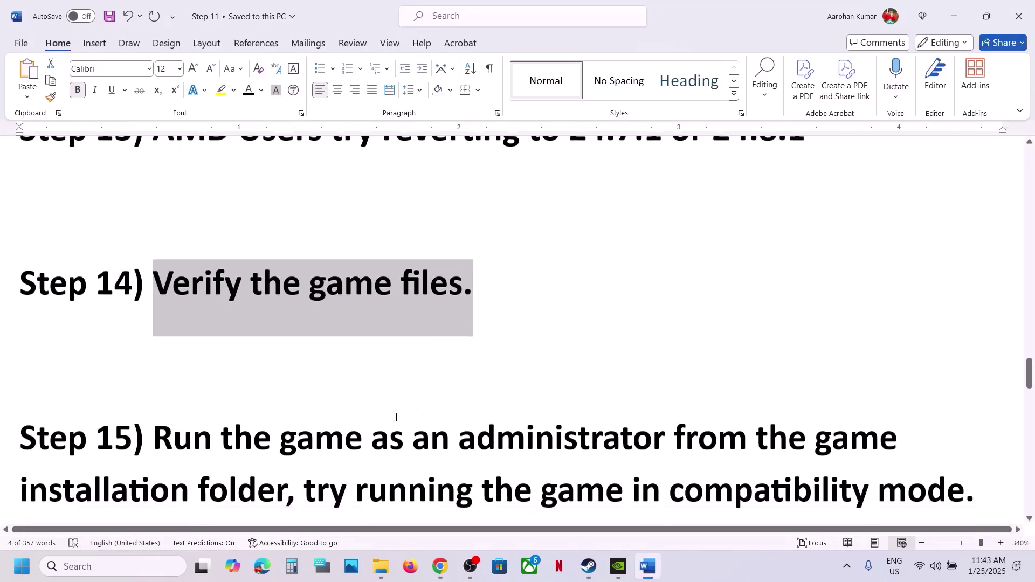
scroll(396, 416, down, 2)
drag(209, 316, 296, 380)
- Switch to Steam and browse the local files of FINAL FANTASY VII REBIRTH
click(596, 573)
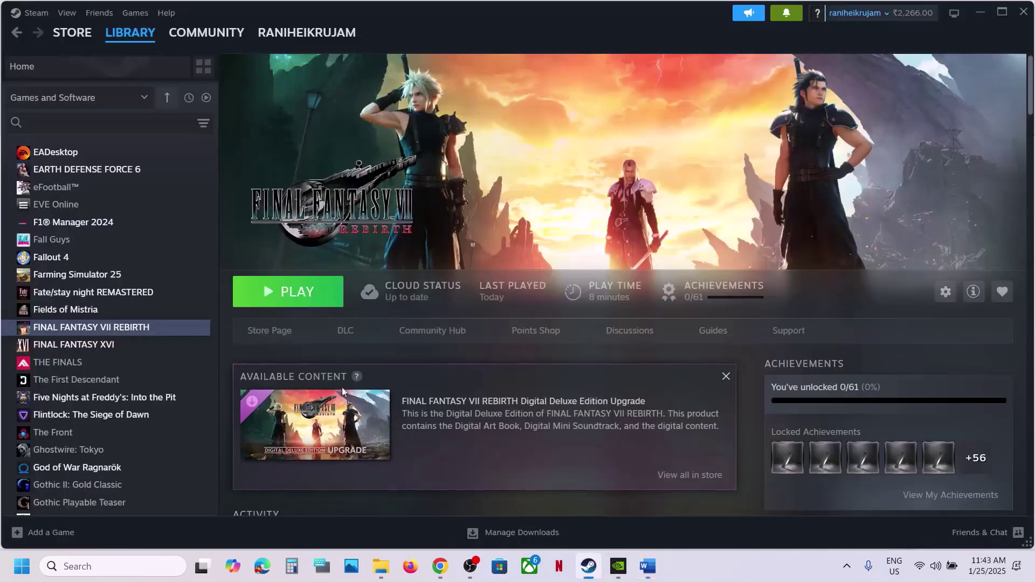
right_click(119, 330)
mouse_move(167, 402)
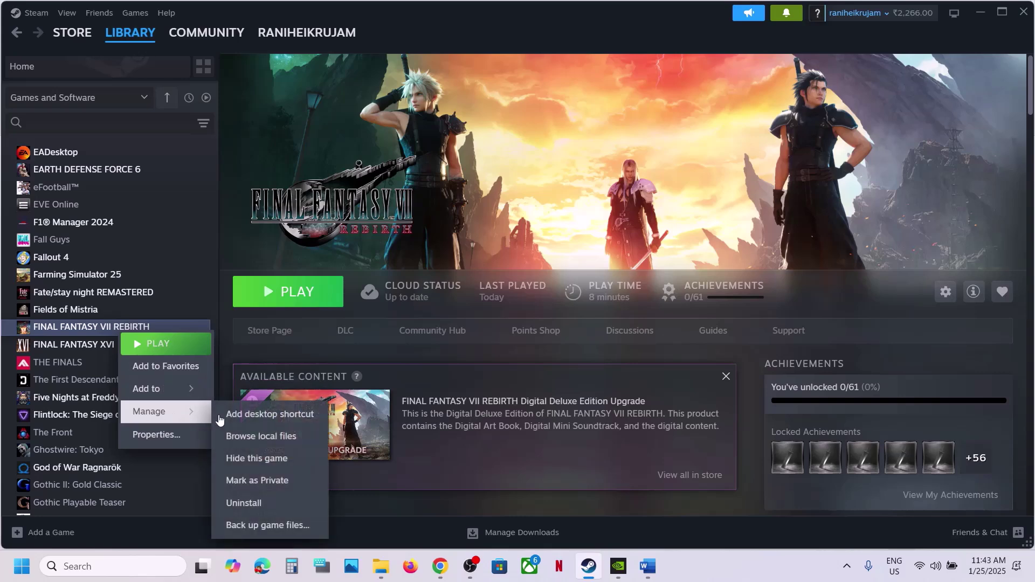
click(265, 434)
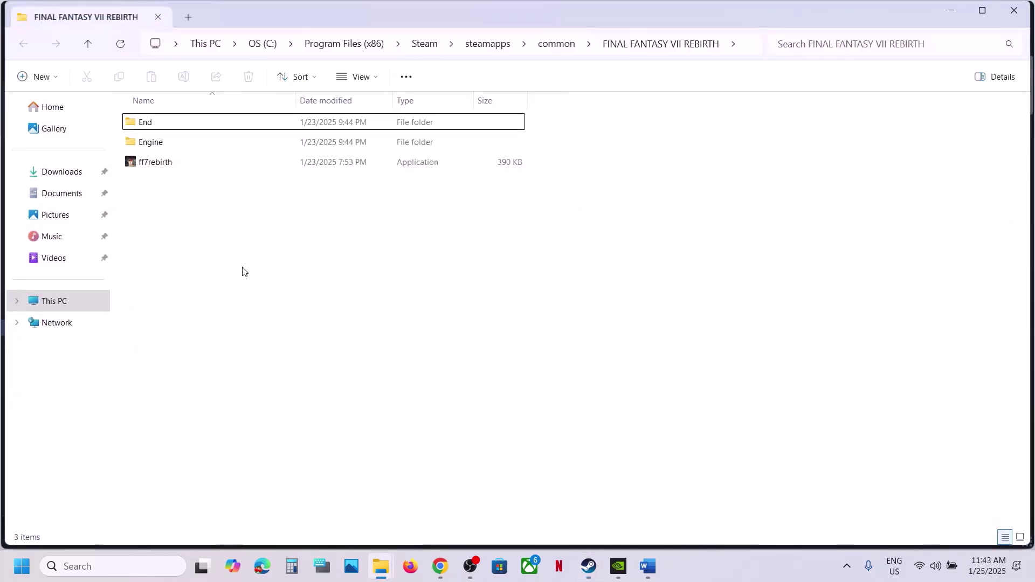
click(171, 165)
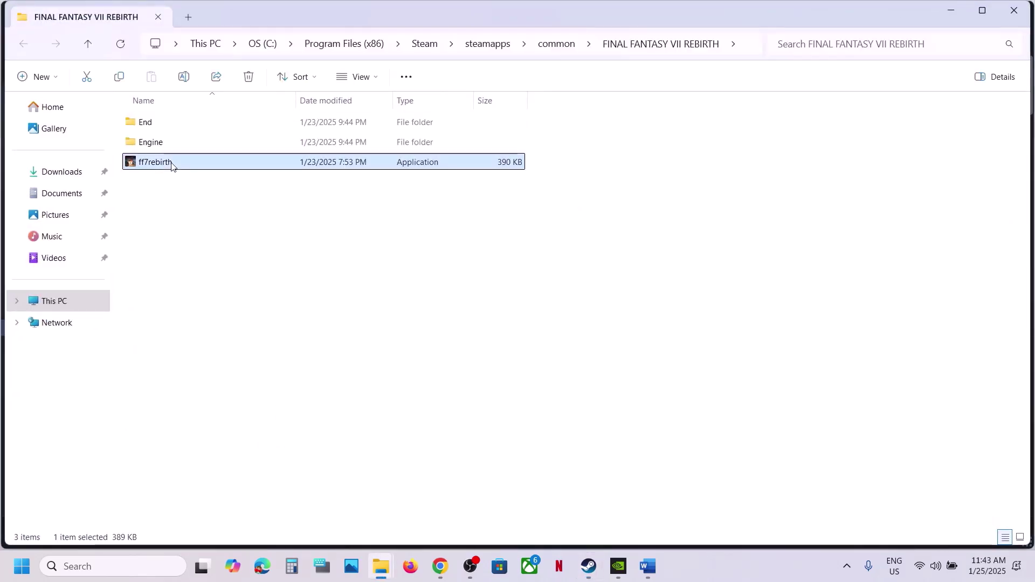
right_click(171, 165)
click(156, 268)
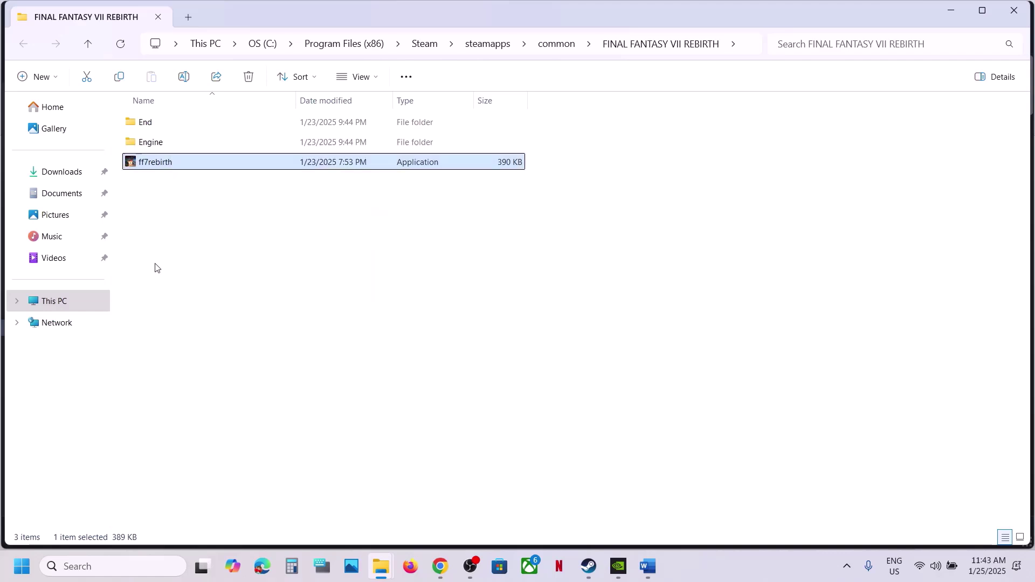
drag(157, 268, 149, 125)
- Open the game's Win64 folder through the End and Binaries folders
click(150, 124)
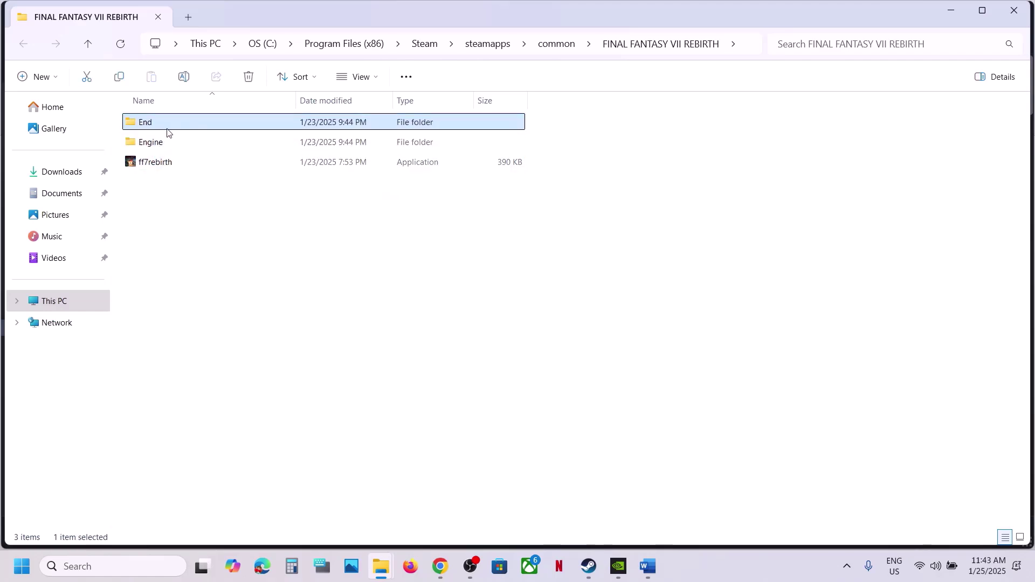
double_click(161, 123)
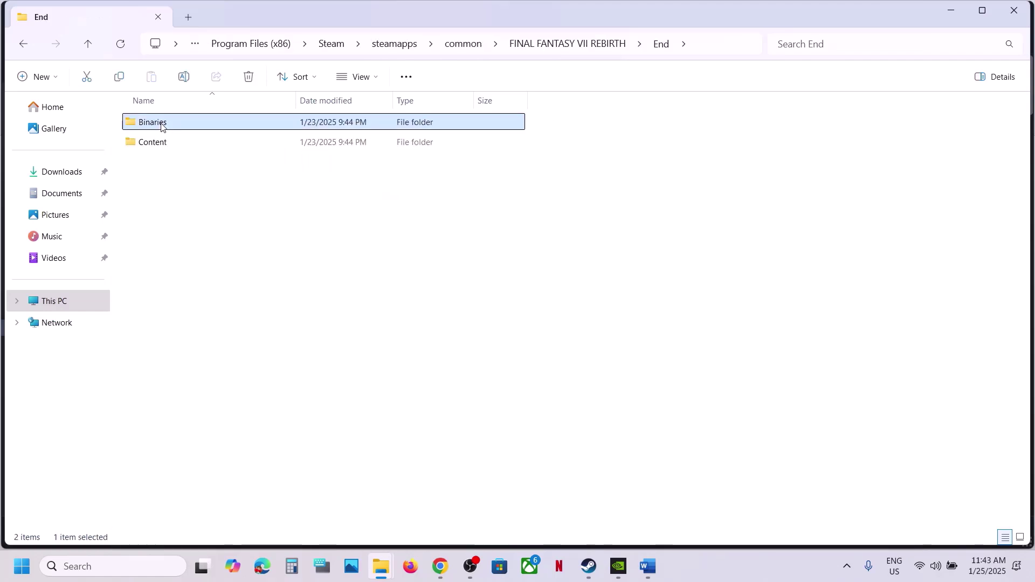
double_click(161, 123)
double_click(162, 123)
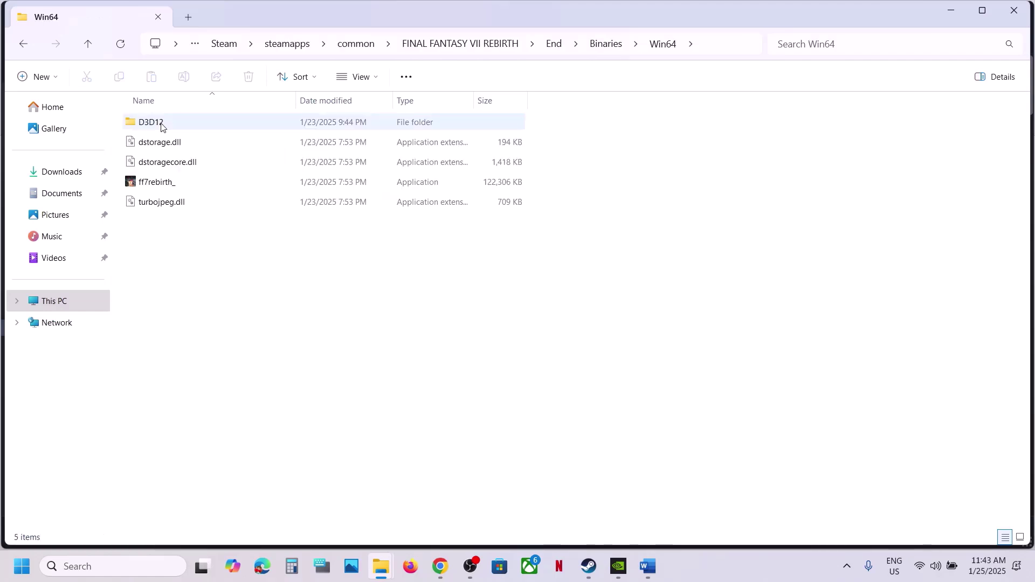
- Set the ff7rebirth_ application to run as an administrator in its compatibility properties and confirm
right_click(153, 186)
click(231, 353)
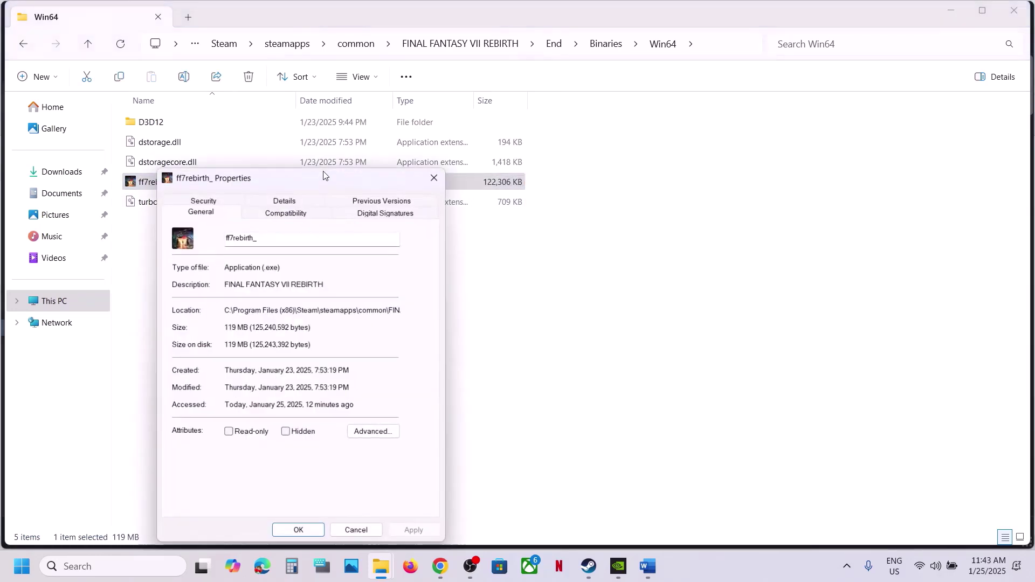
click(282, 212)
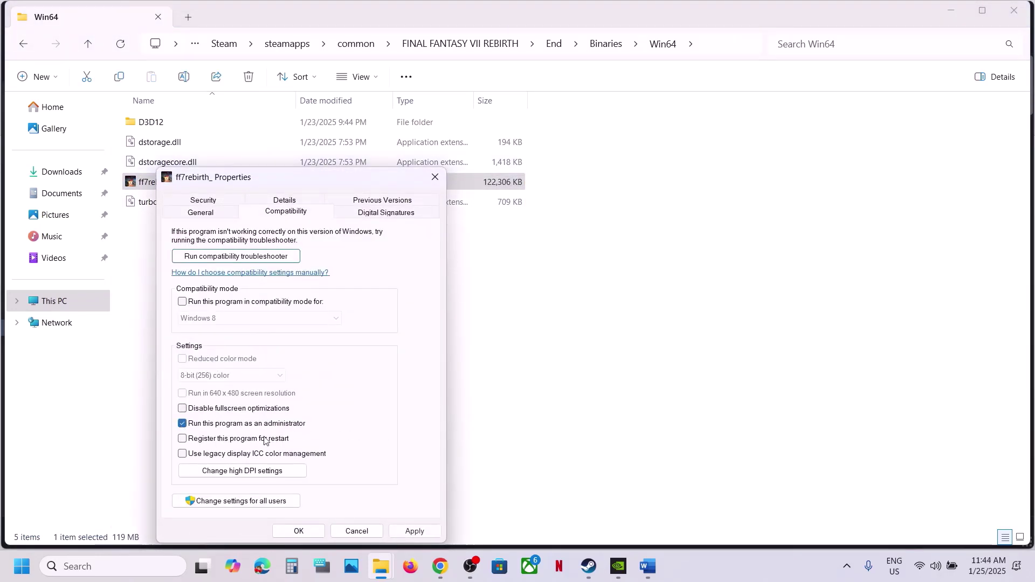
click(413, 531)
click(300, 532)
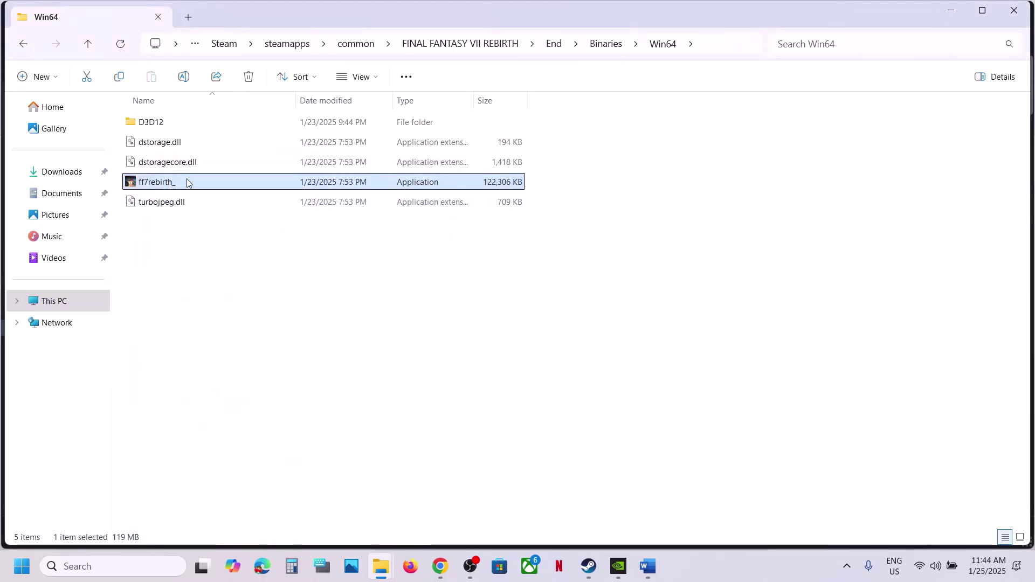
- Reopen the compatibility properties of ff7rebirth_ and apply compatibility mode for Windows 8
right_click(187, 181)
click(272, 355)
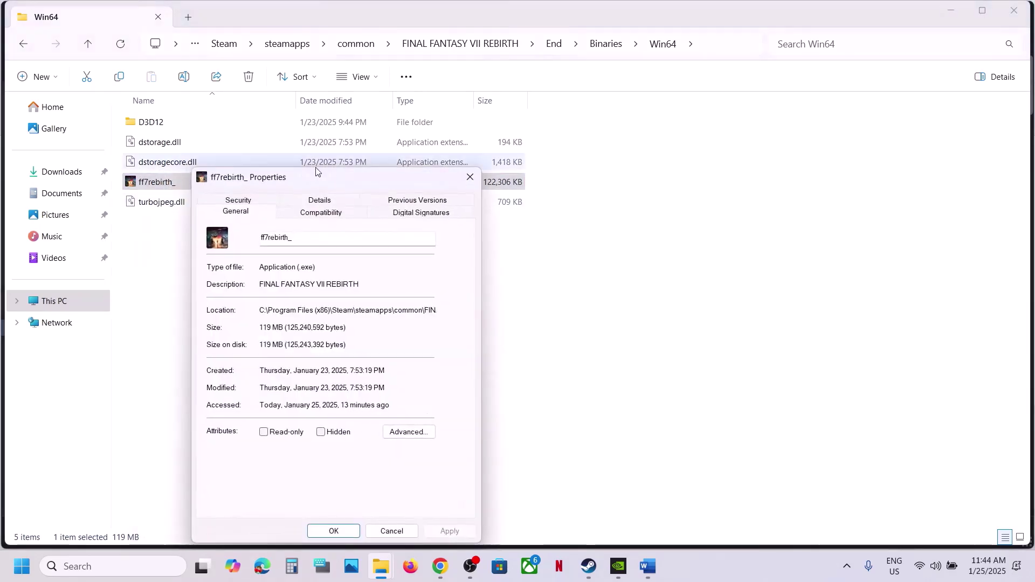
click(313, 214)
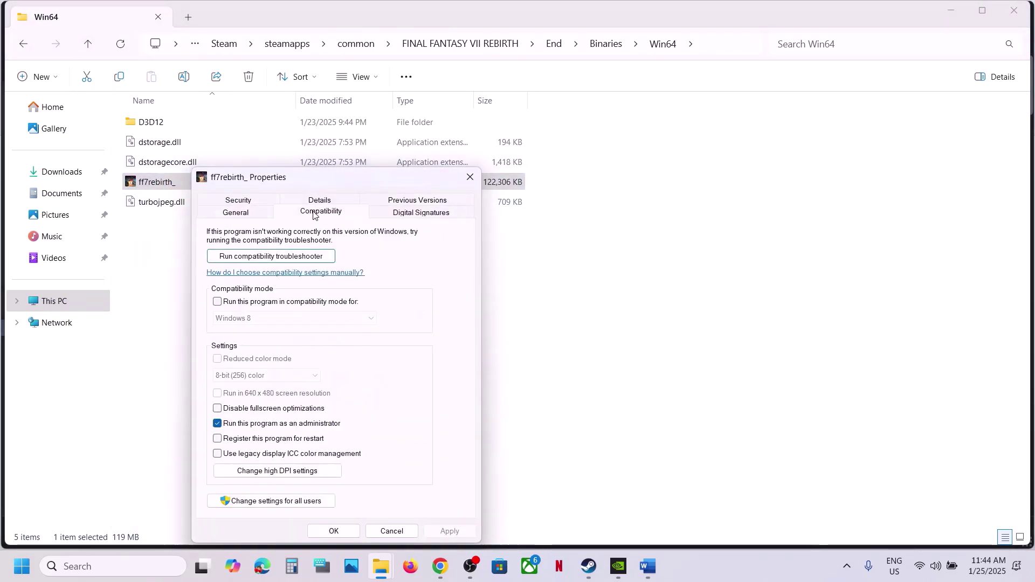
click(217, 302)
click(450, 532)
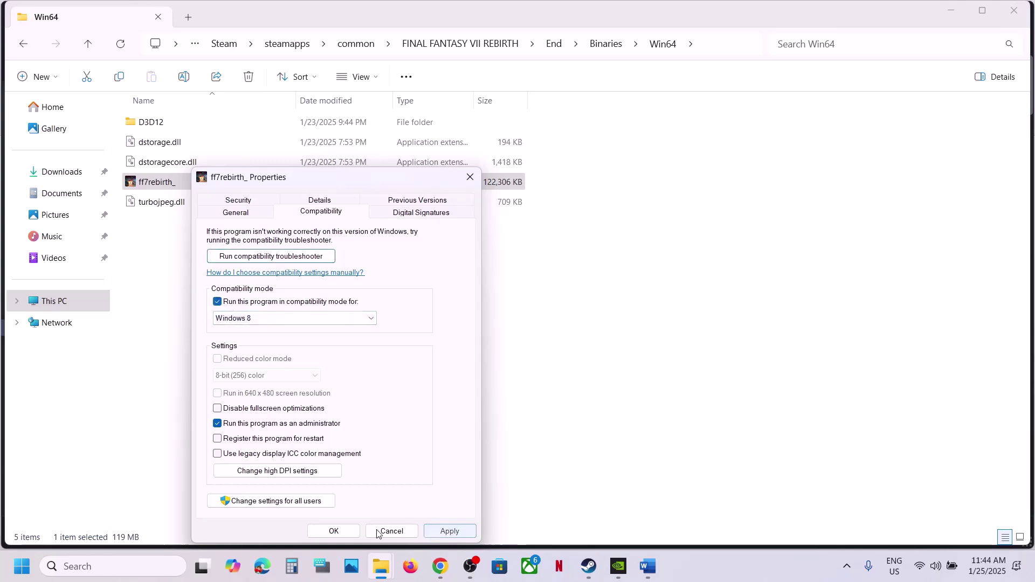
- Change the compatibility mode of ff7rebirth_ to Windows 7, disable fullscreen optimizations, and apply both settings
click(265, 319)
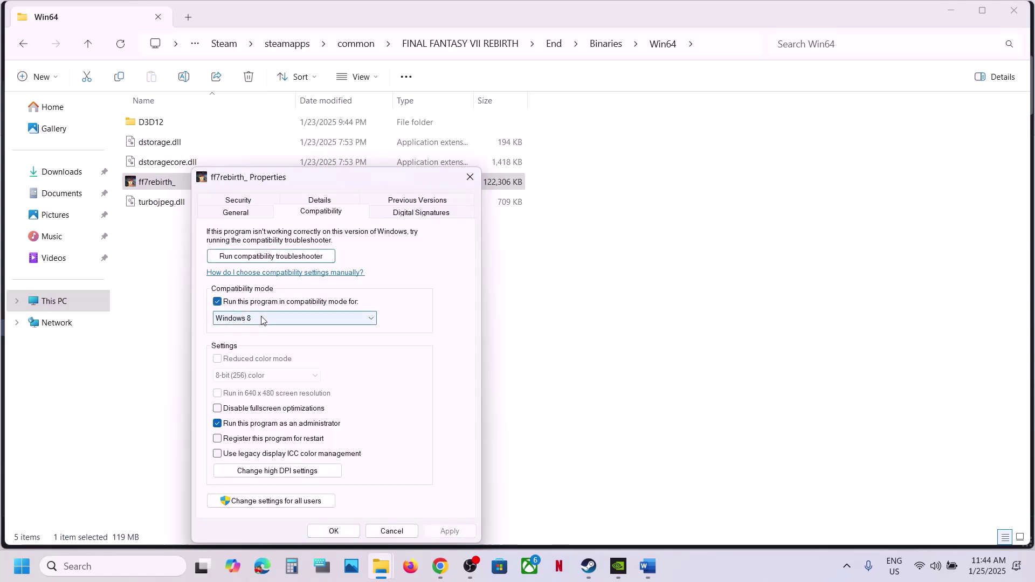
click(257, 356)
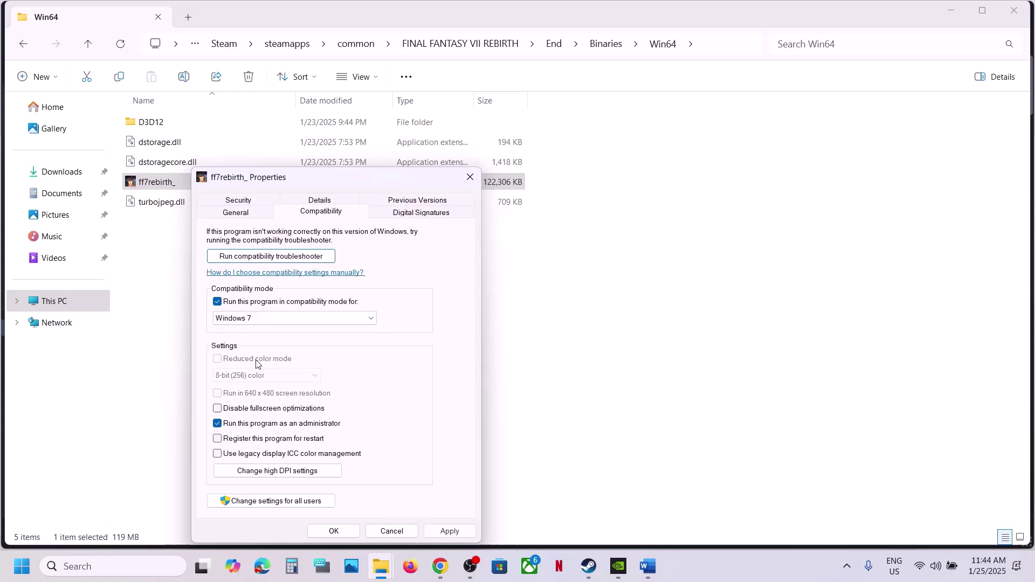
click(449, 533)
click(449, 531)
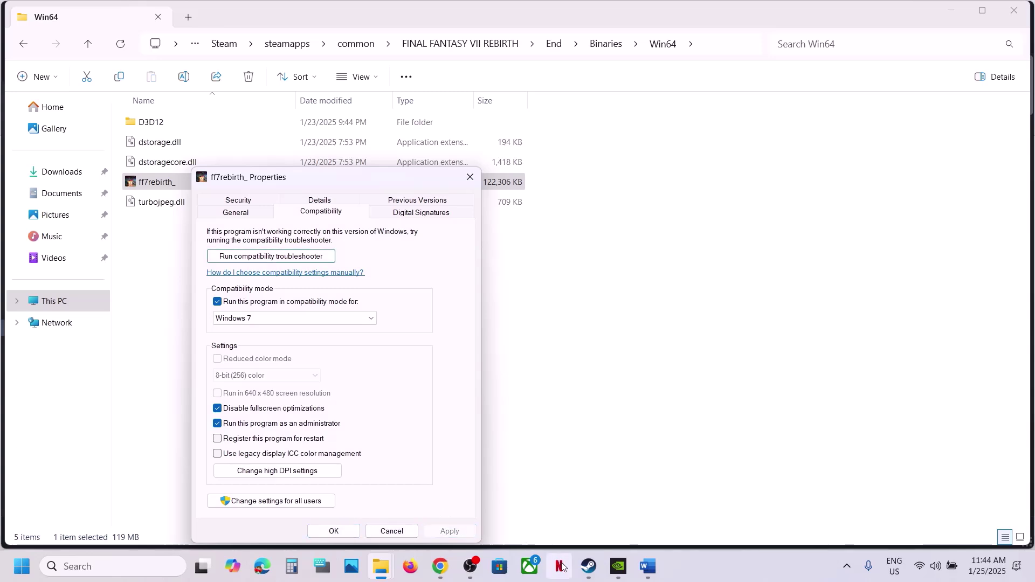
- Turn off compatibility mode, disabled fullscreen optimizations and running as an administrator for ff7rebirth_, and confirm the properties
click(218, 302)
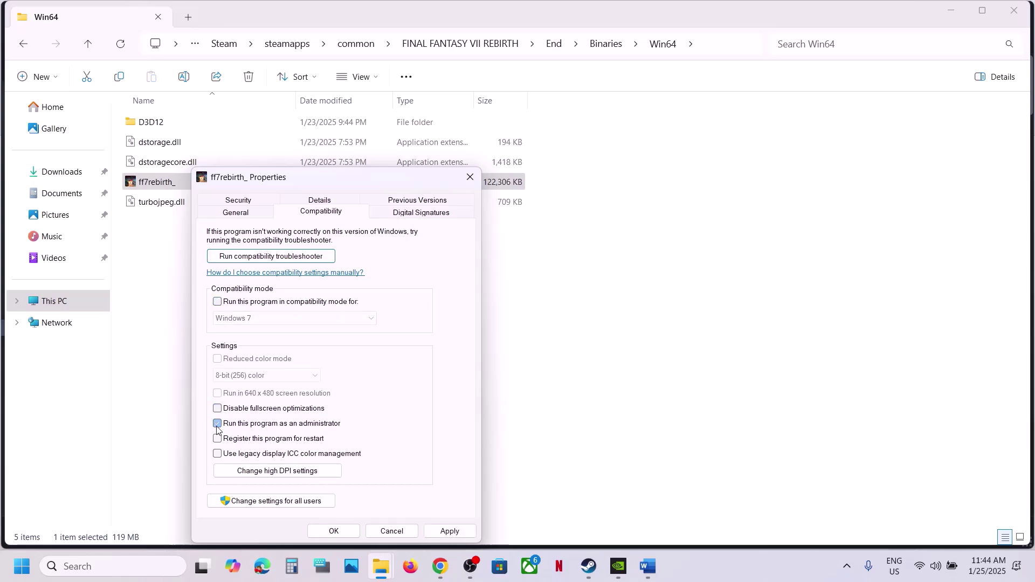
click(217, 424)
click(449, 532)
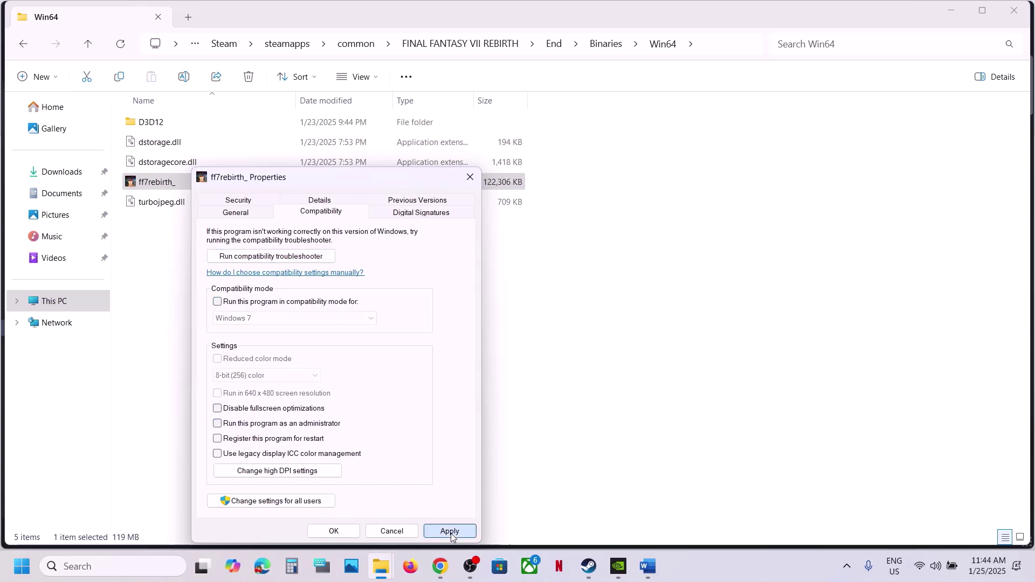
click(334, 531)
- Switch to the Word document and highlight parts of the Step 16 text about allowing the game exe through antivirus and Windows Security
click(647, 566)
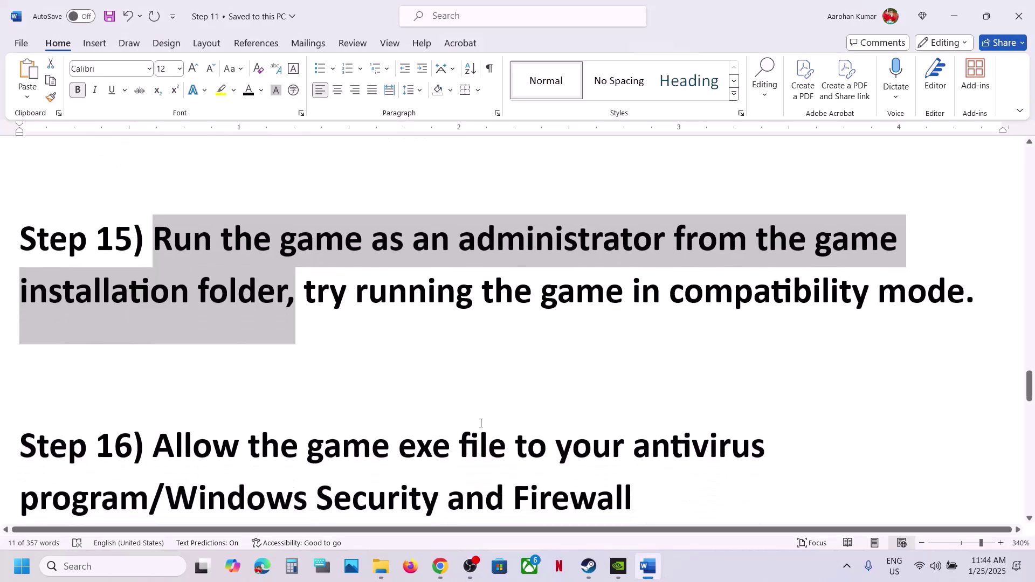
scroll(481, 423, down, 2)
drag(164, 350, 149, 396)
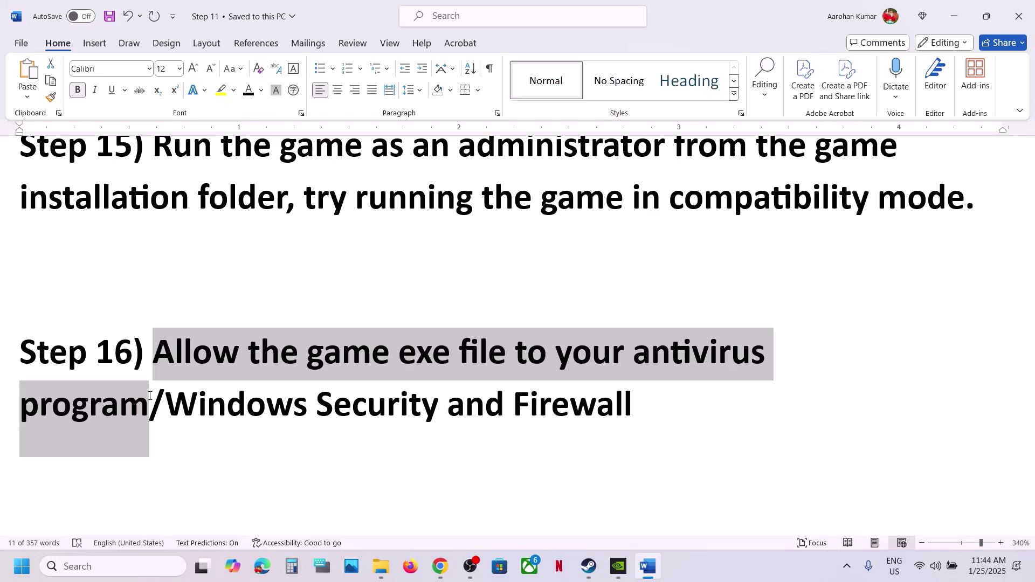
drag(149, 396, 512, 407)
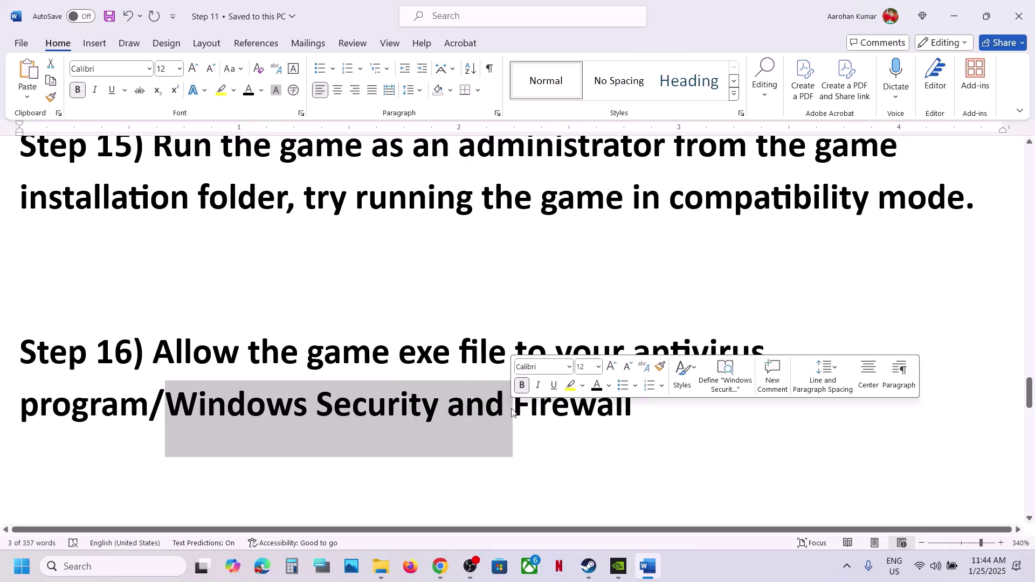
- Open the Windows Security page under Privacy & security in Windows Settings
key(super+i)
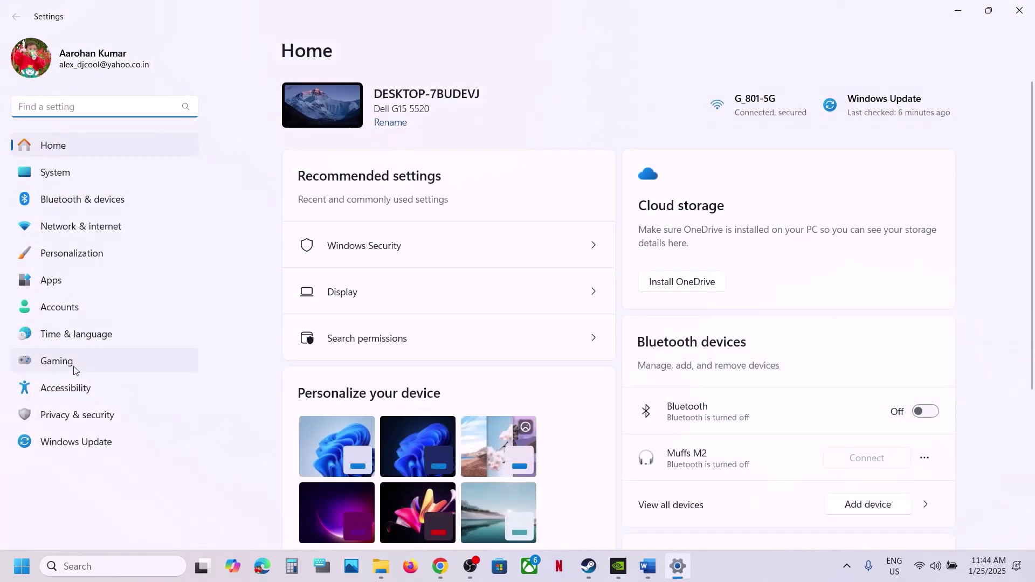
click(44, 416)
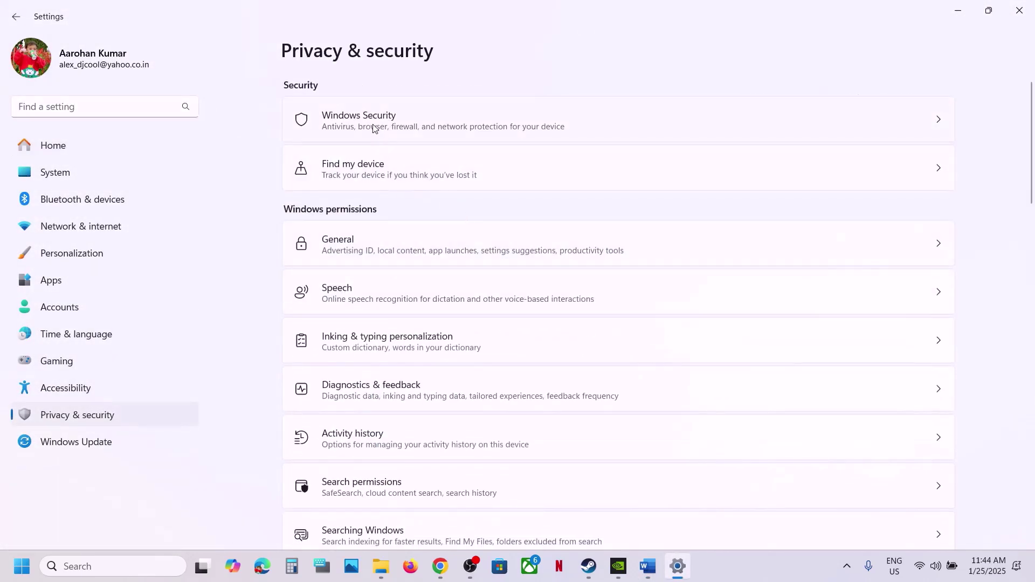
click(463, 130)
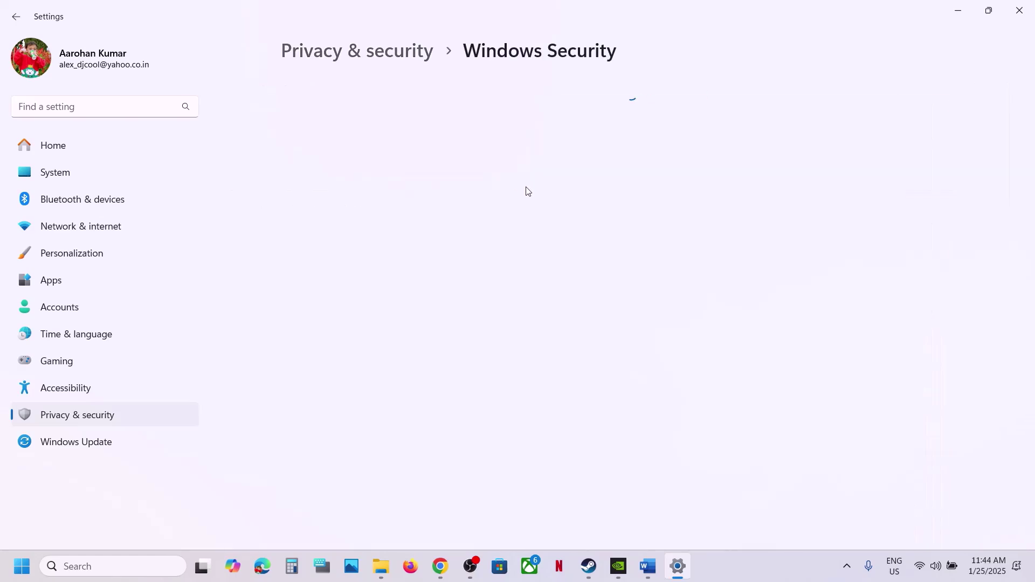
- Open the Windows Security page for allowing apps through Controlled folder access under Ransomware protection
click(332, 202)
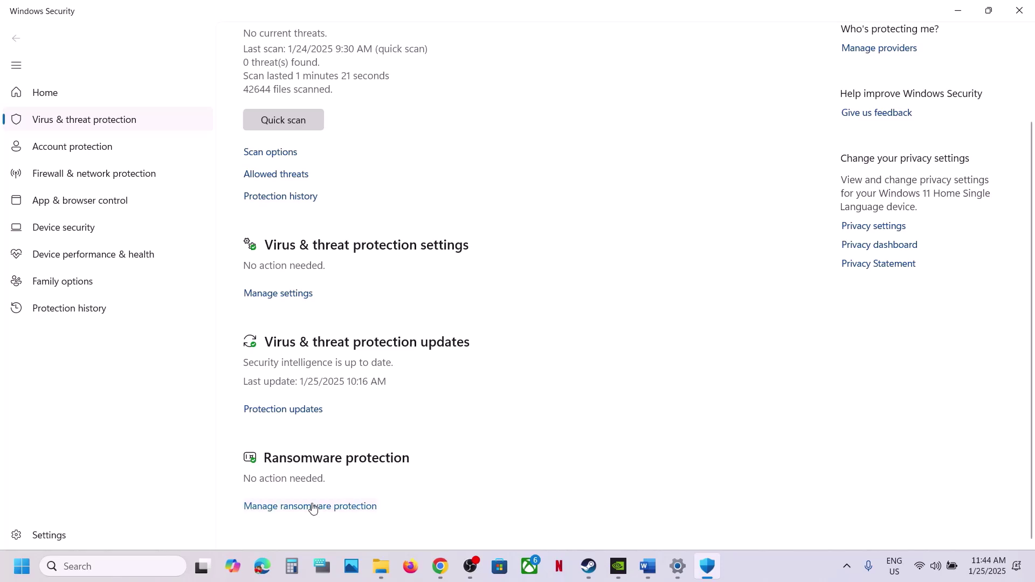
click(313, 506)
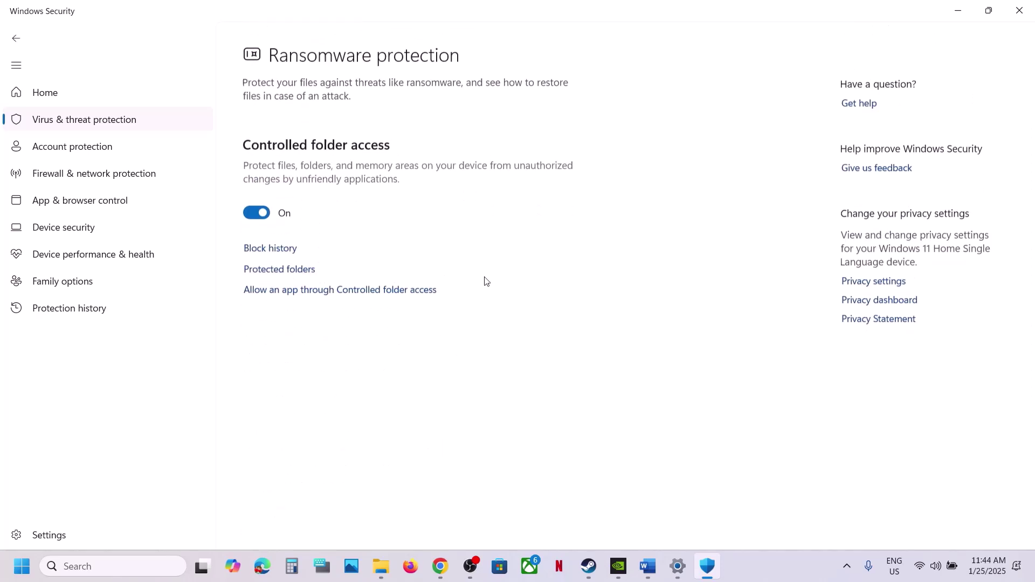
click(329, 285)
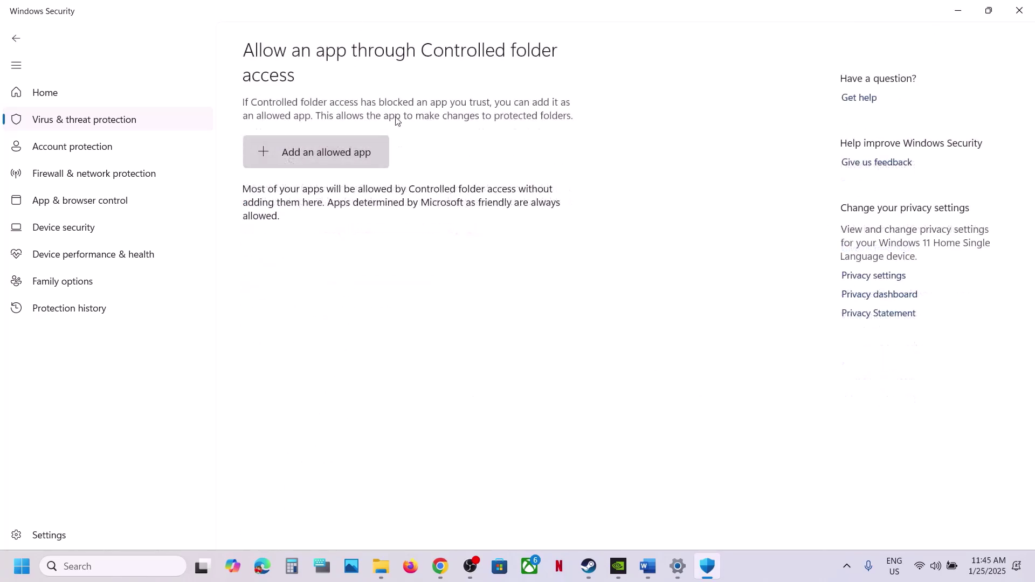
- Allow ff7rebirth from the FINAL FANTASY VII REBIRTH install folder through Controlled folder access
scroll(318, 138, down, 2)
click(337, 50)
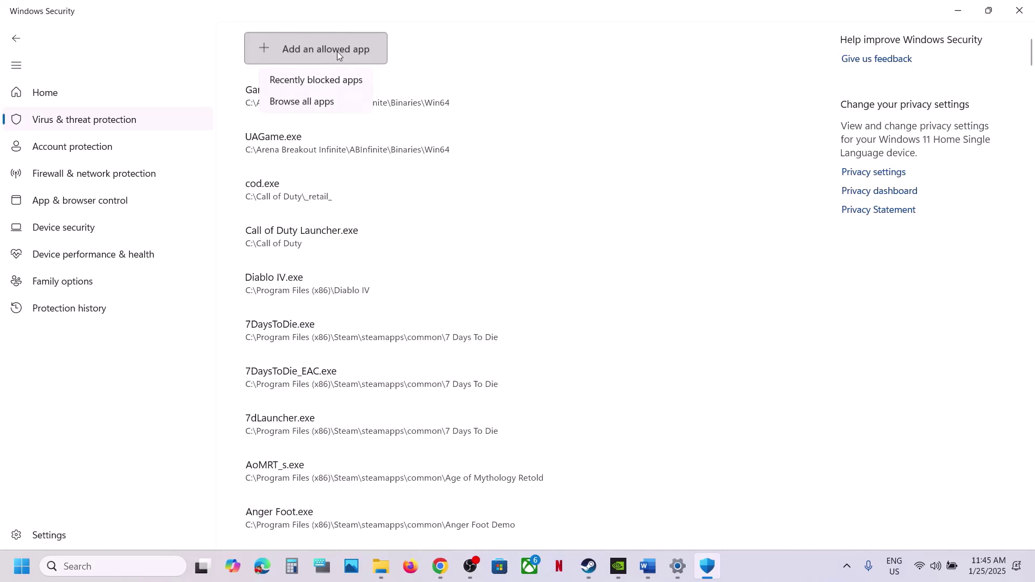
click(337, 102)
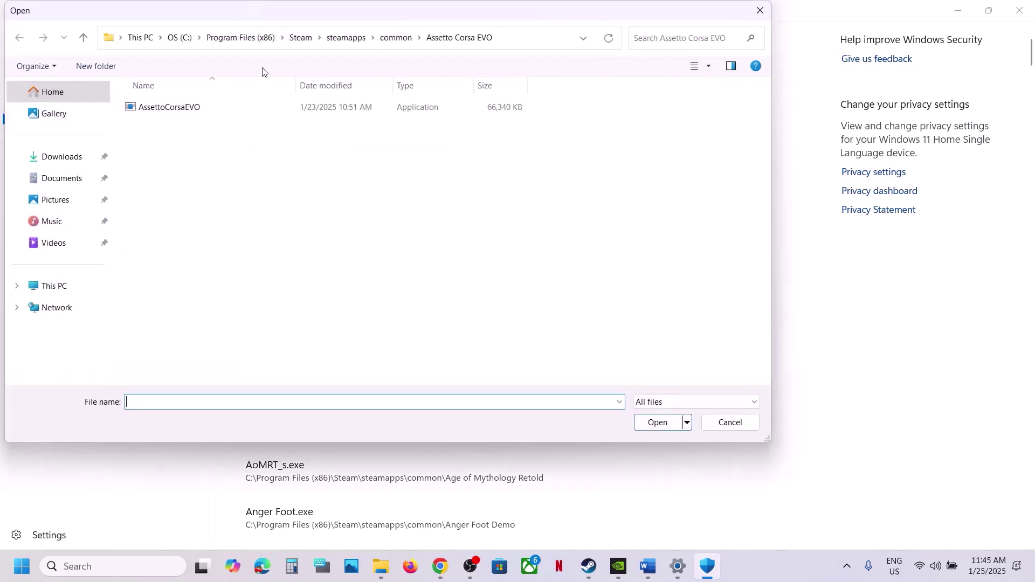
click(389, 41)
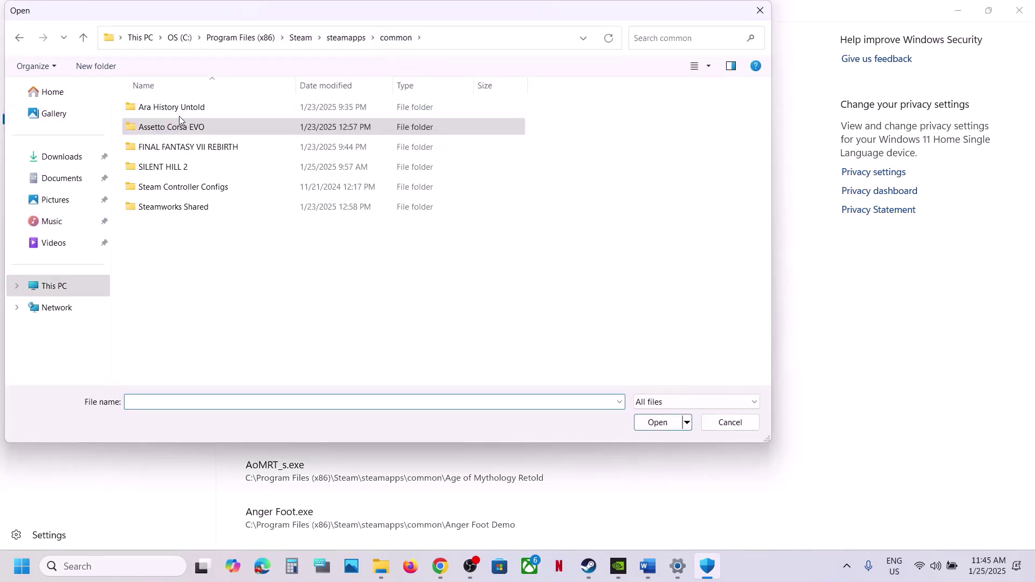
double_click(175, 147)
click(160, 151)
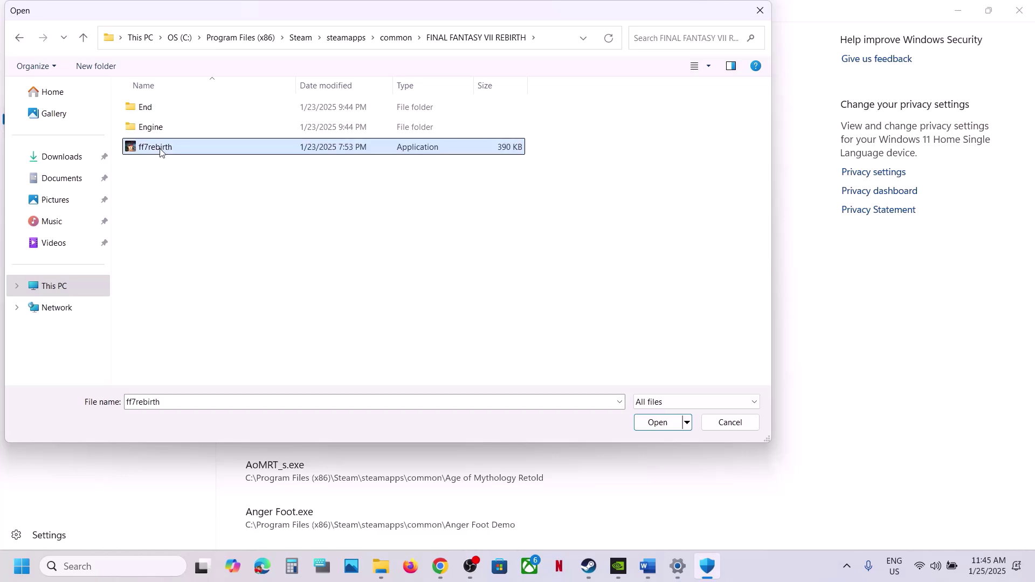
click(658, 422)
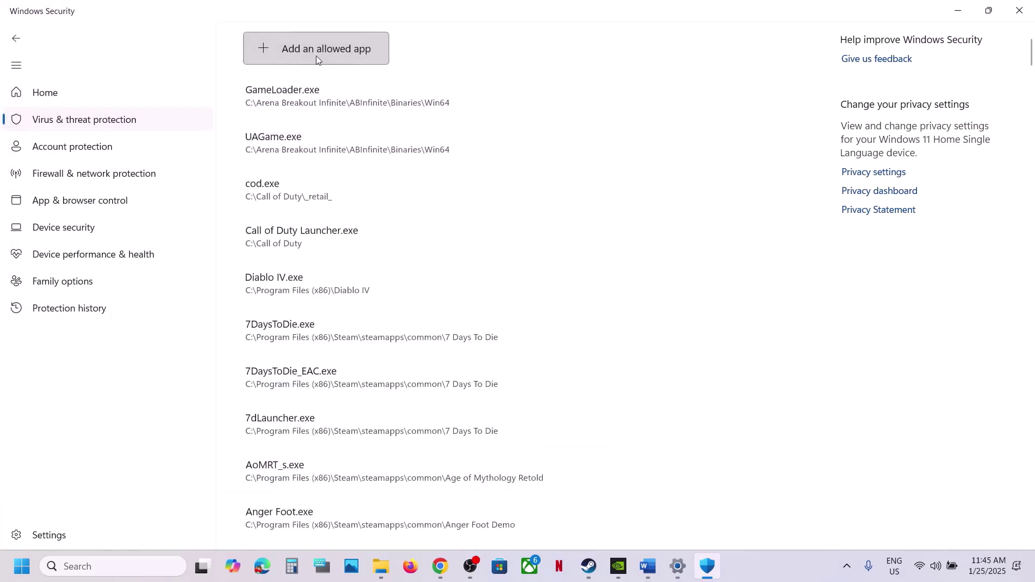
- Allow ff7rebirth_ from the game's End\Binaries\Win64 folder through Controlled folder access
click(317, 60)
click(321, 95)
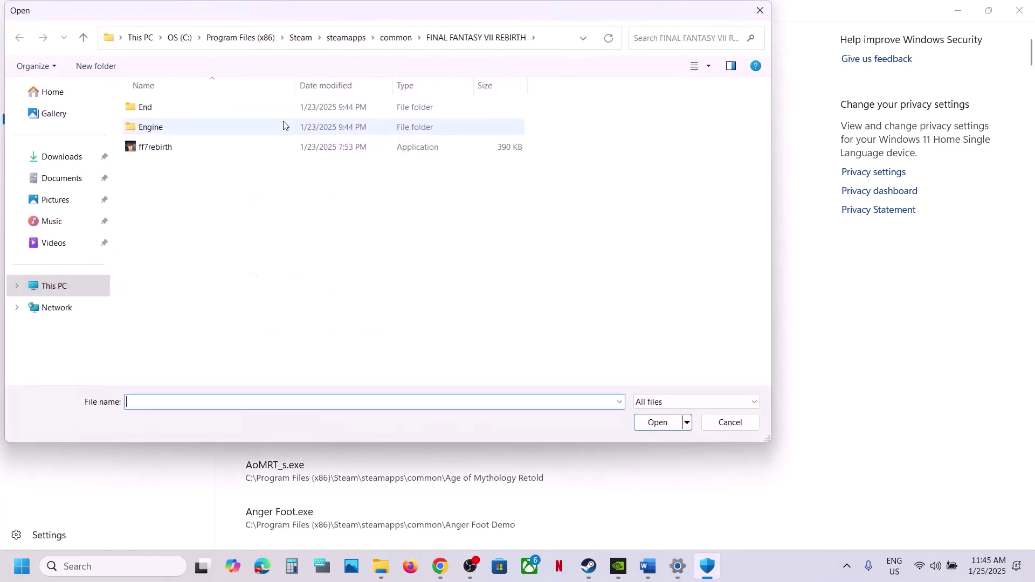
double_click(182, 107)
double_click(183, 108)
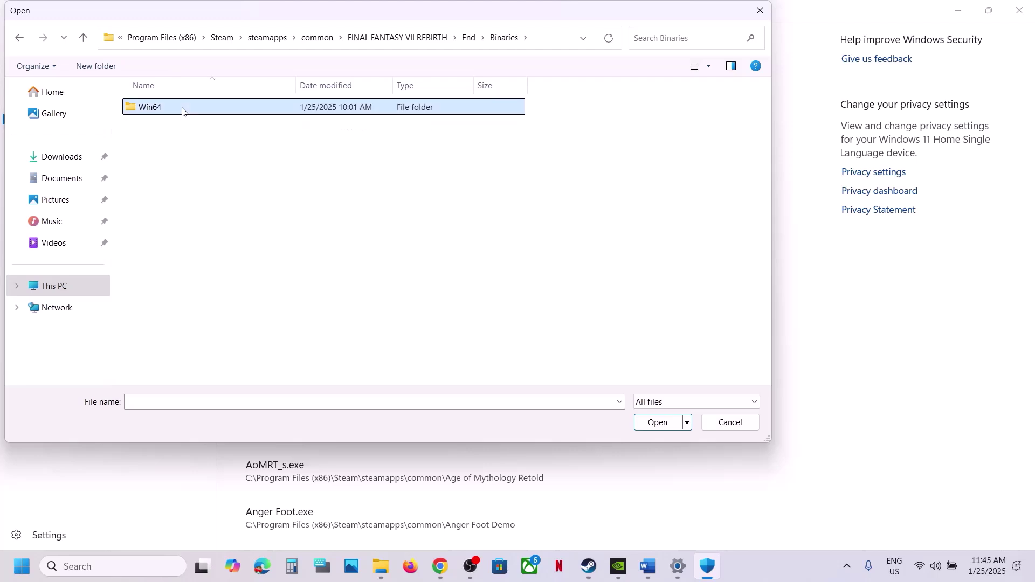
double_click(182, 108)
click(197, 128)
click(656, 423)
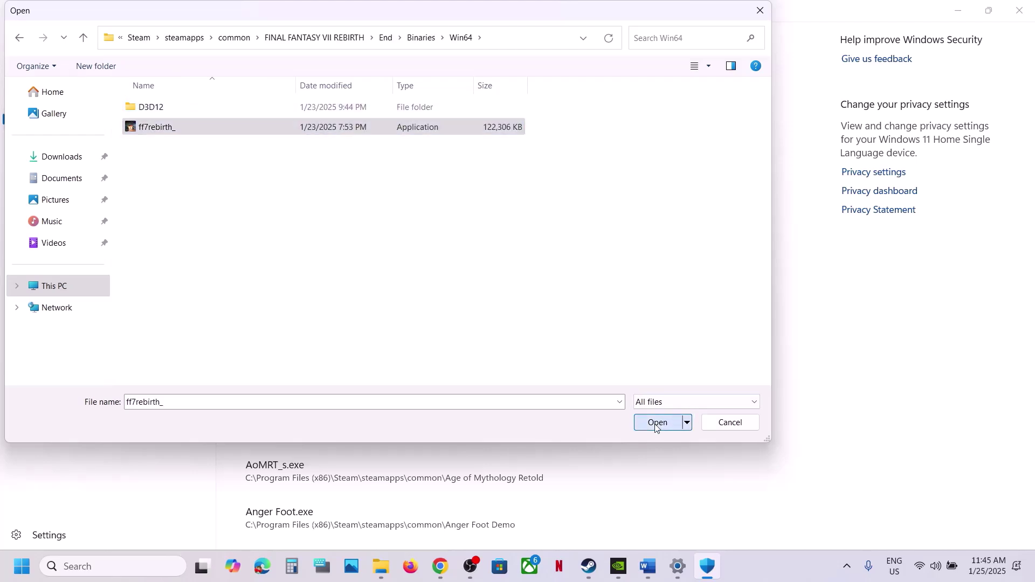
- Open Control Panel and go to the Windows Defender Firewall's list of allowed apps
click(167, 568)
text(ontr)
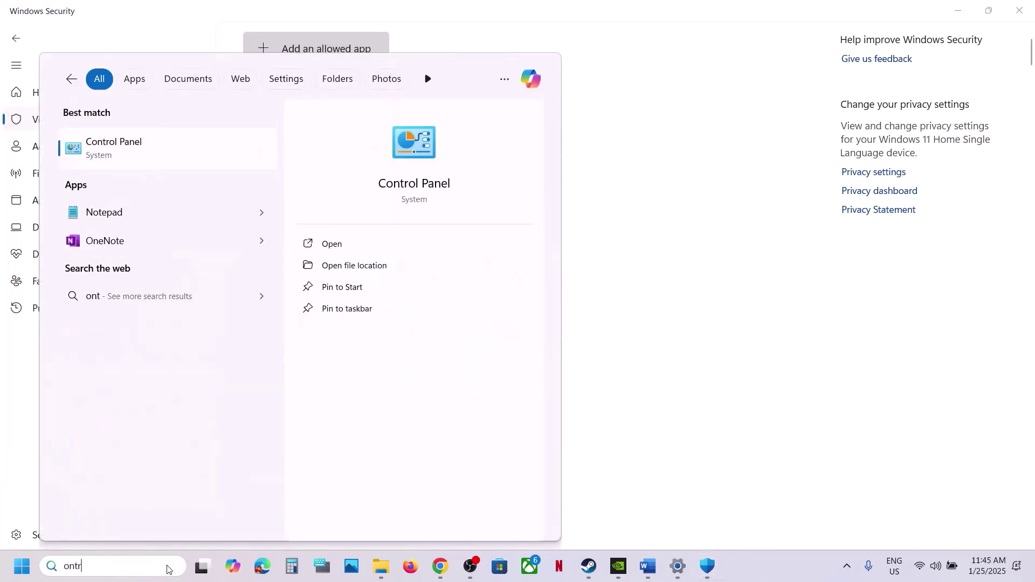
text(ol)
key(Return)
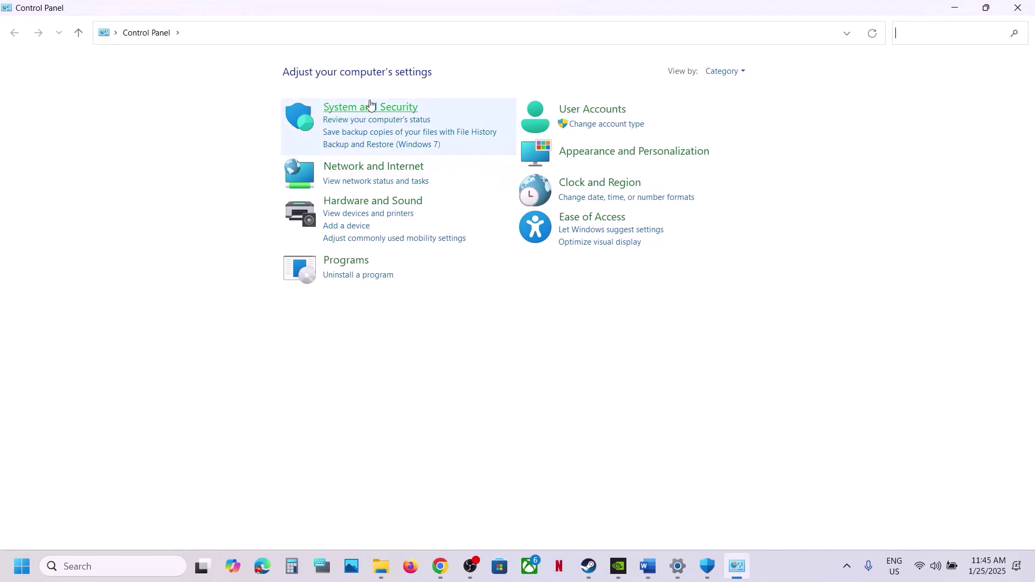
click(369, 106)
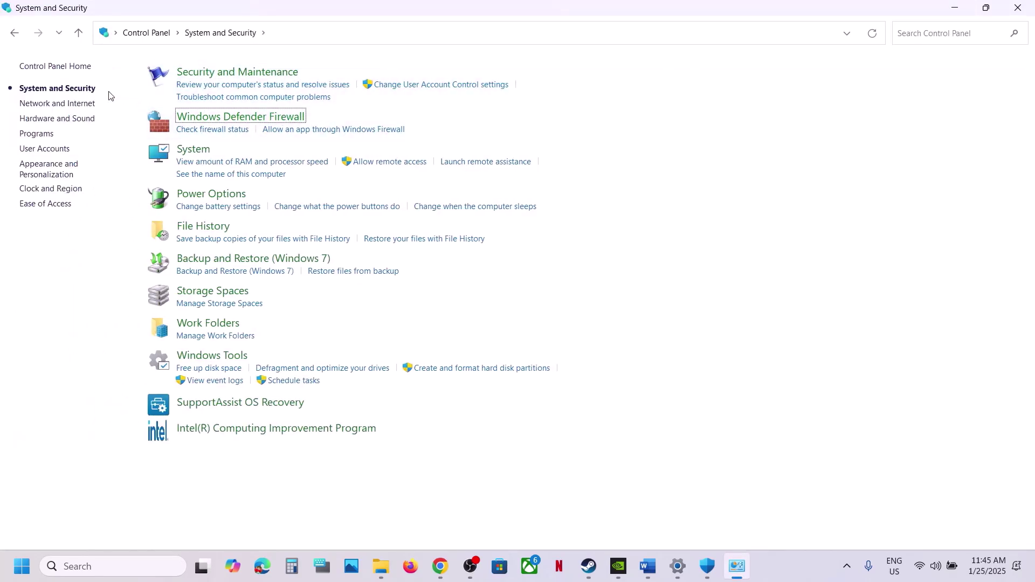
click(67, 103)
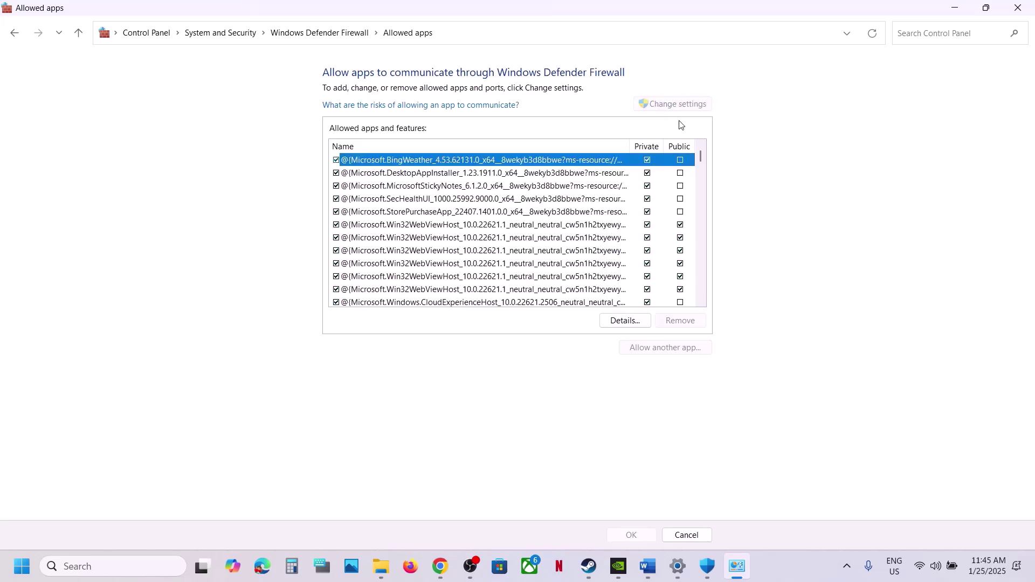
- Try to add ff7rebirth from the FINAL FANTASY VII REBIRTH folder to the firewall's allowed apps
click(665, 350)
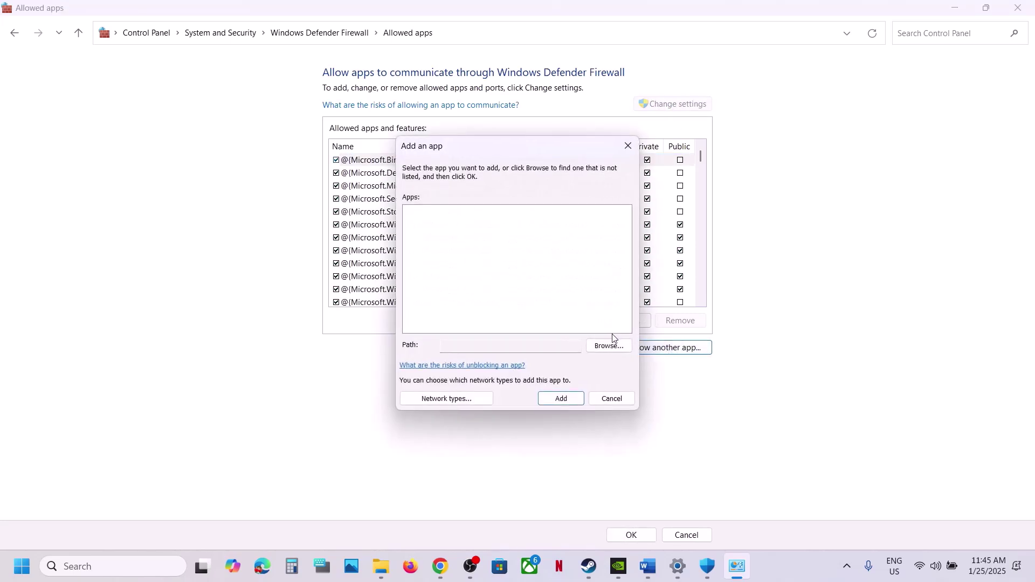
click(609, 344)
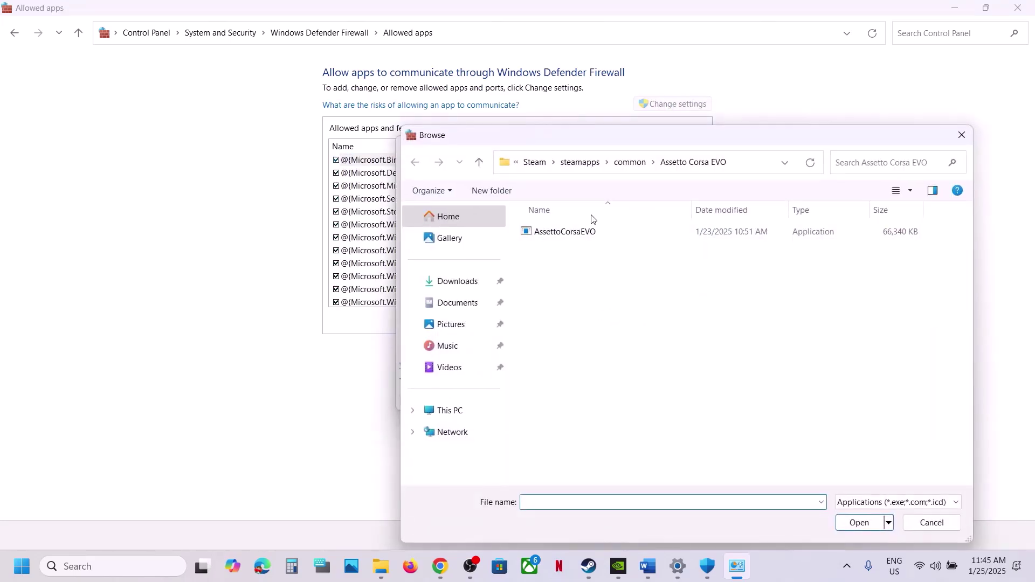
click(626, 163)
double_click(575, 272)
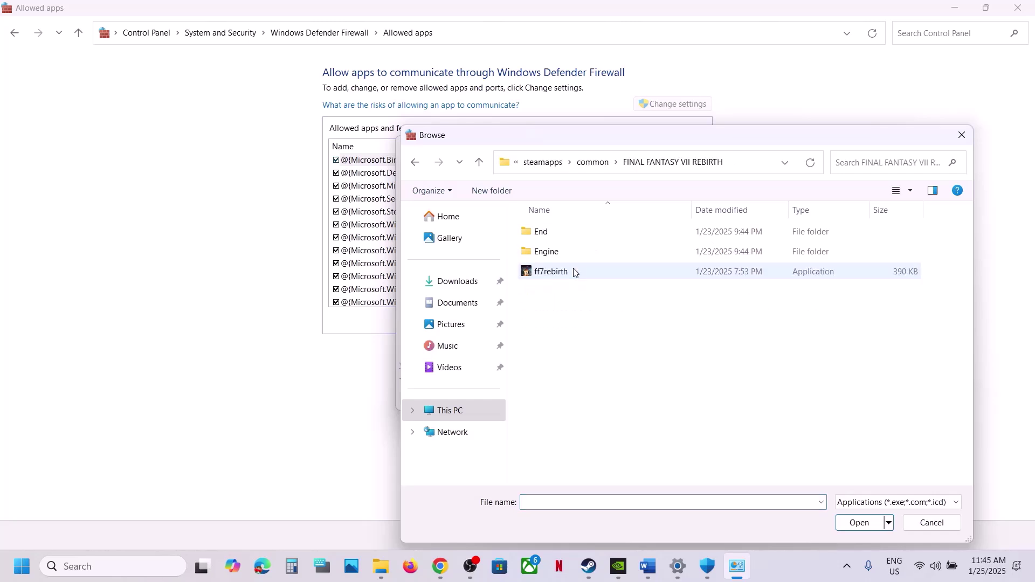
click(552, 272)
click(860, 523)
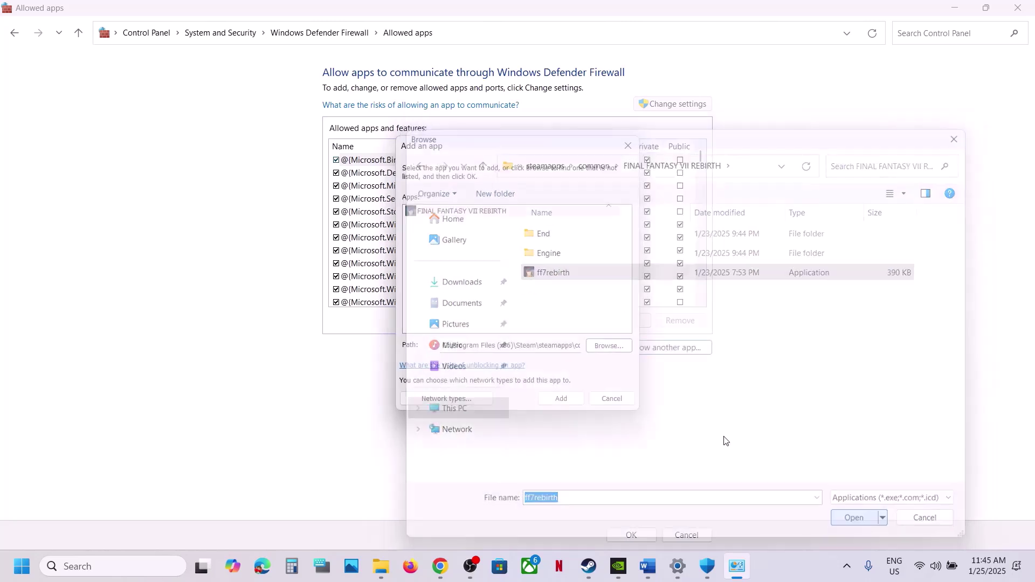
click(559, 401)
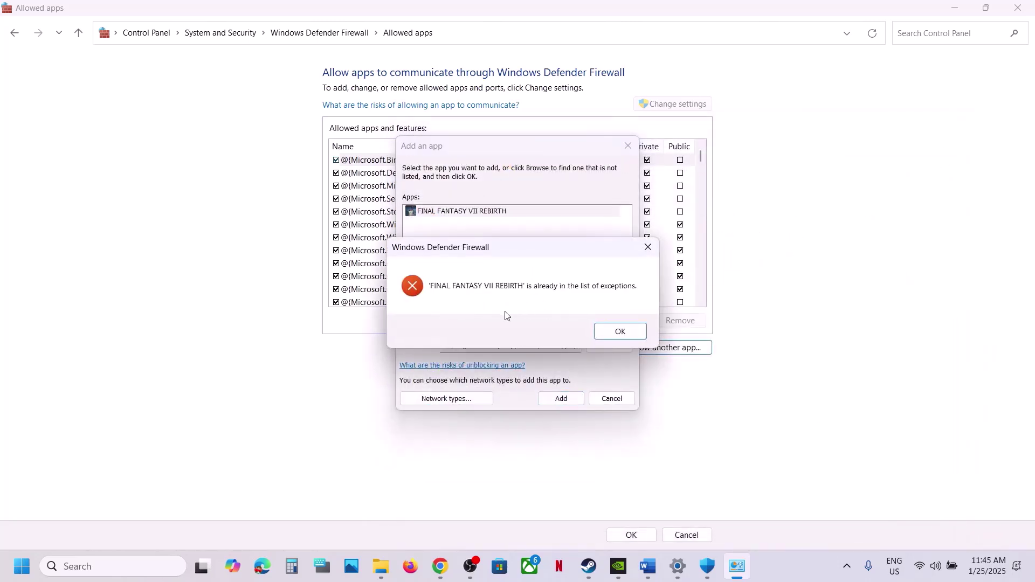
click(618, 333)
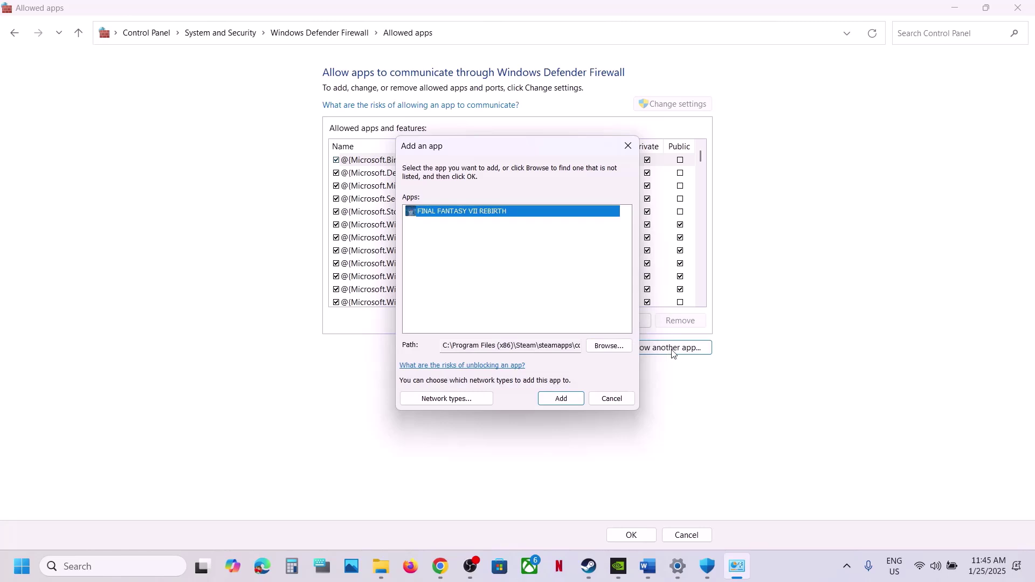
- Add ff7rebirth_ from the game's End\Binaries\Win64 folder to the firewall's allowed apps and select its entry in the list
click(609, 346)
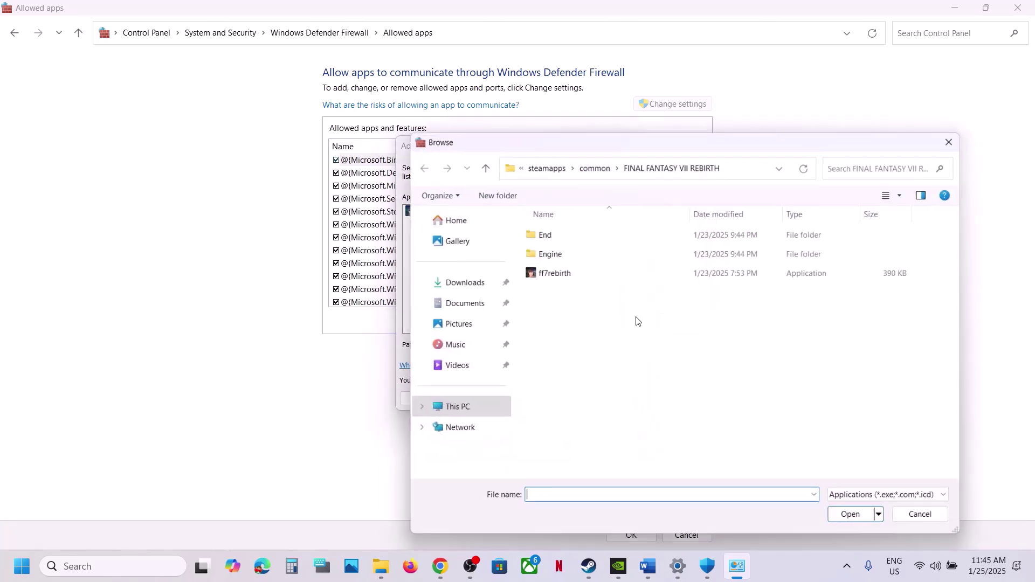
double_click(541, 232)
double_click(544, 232)
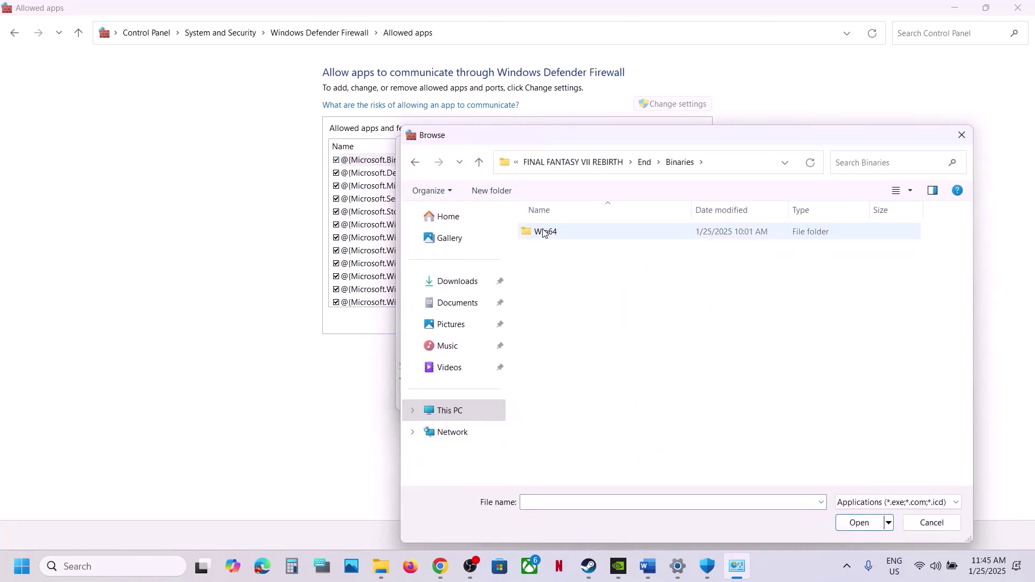
double_click(544, 231)
click(584, 254)
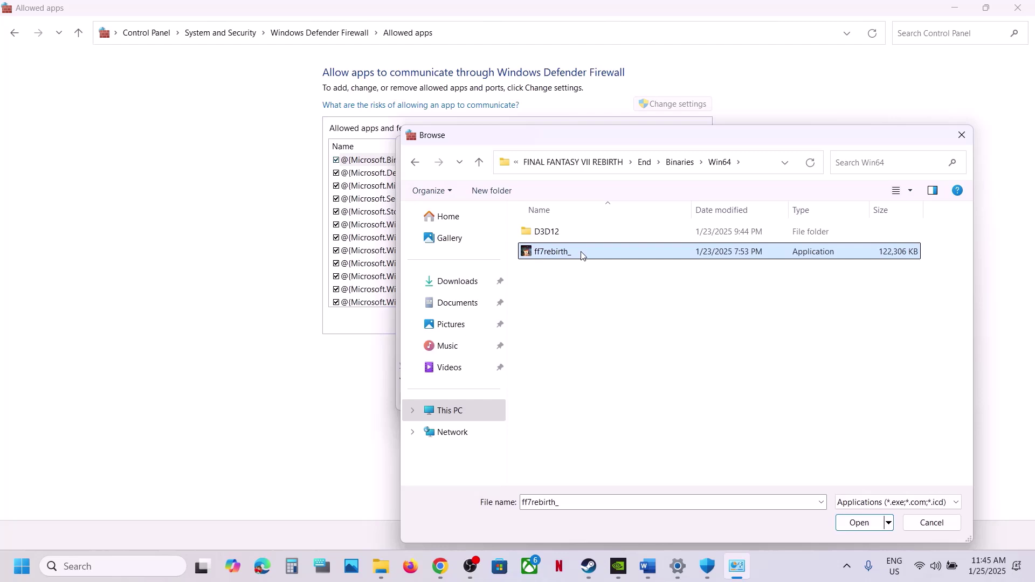
click(861, 523)
click(561, 399)
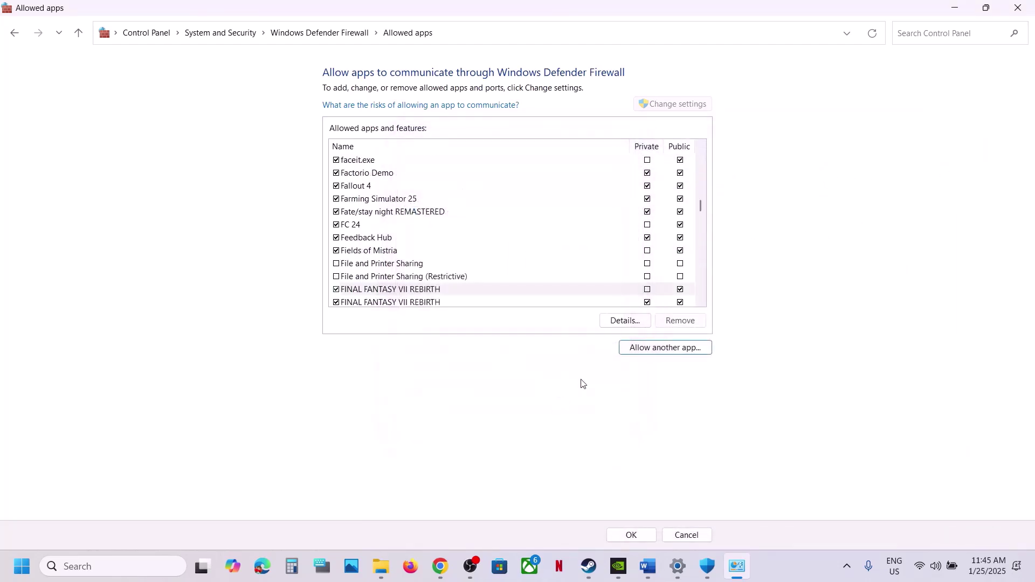
click(401, 291)
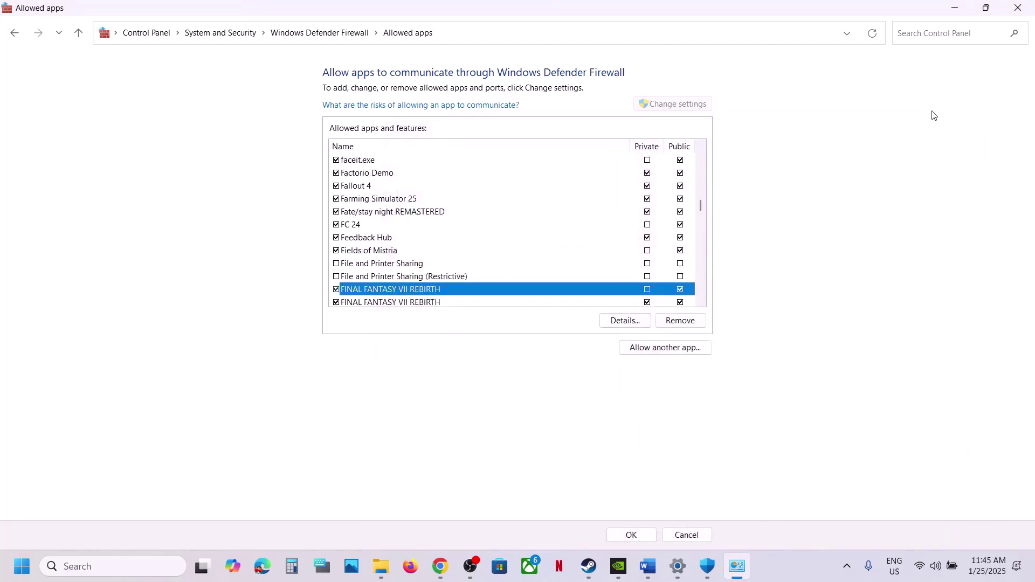
- Close the firewall's allowed apps, Windows Security and Settings windows to return to the Word document
click(1018, 8)
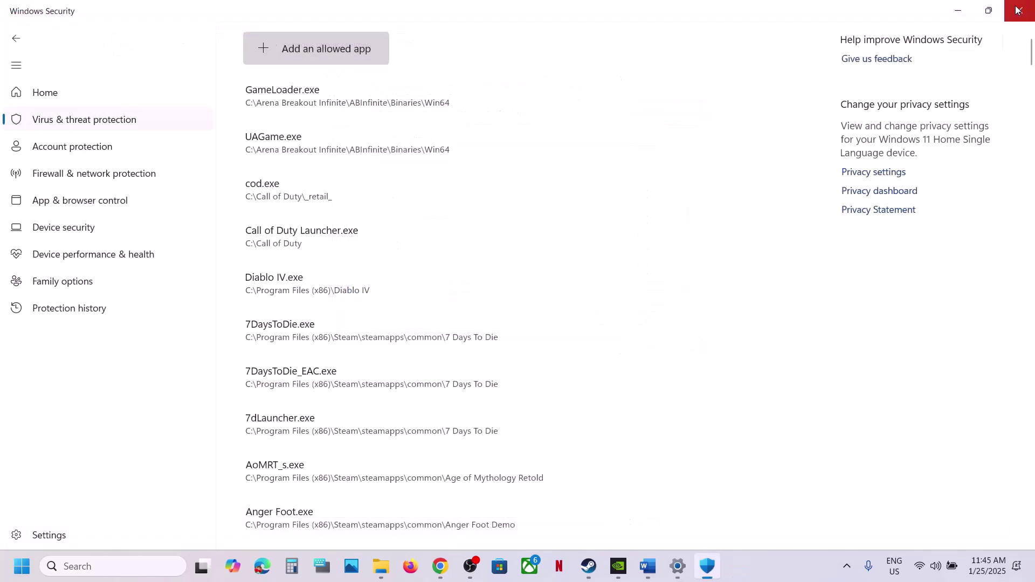
click(1018, 8)
click(1018, 9)
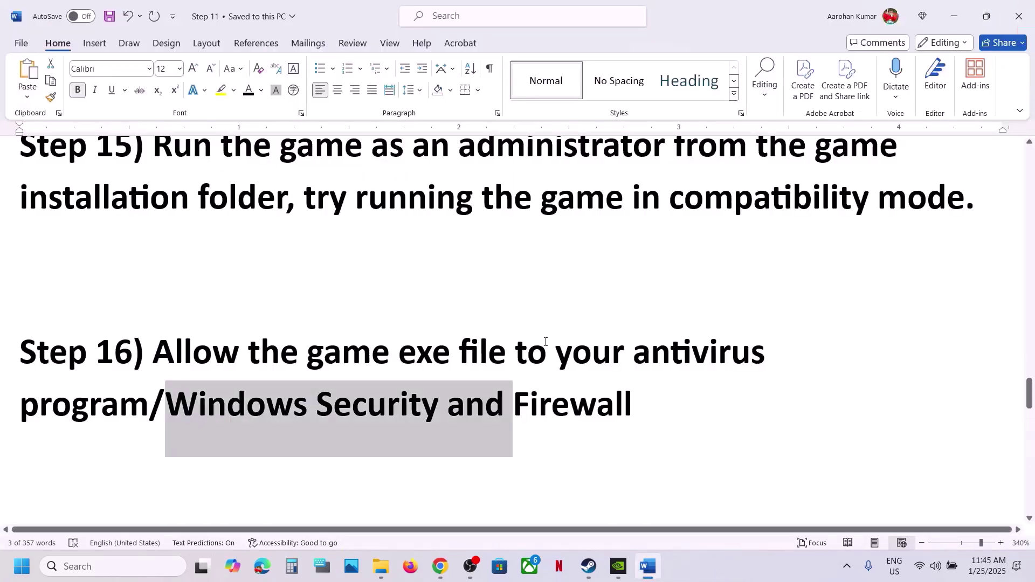
- Read Step 17, highlighting its advice on disconnecting extra USB adapters, controllers and monitors, closing third-party services and disabling Steam Overlay
scroll(546, 342, down, 2)
scroll(545, 342, down, 2)
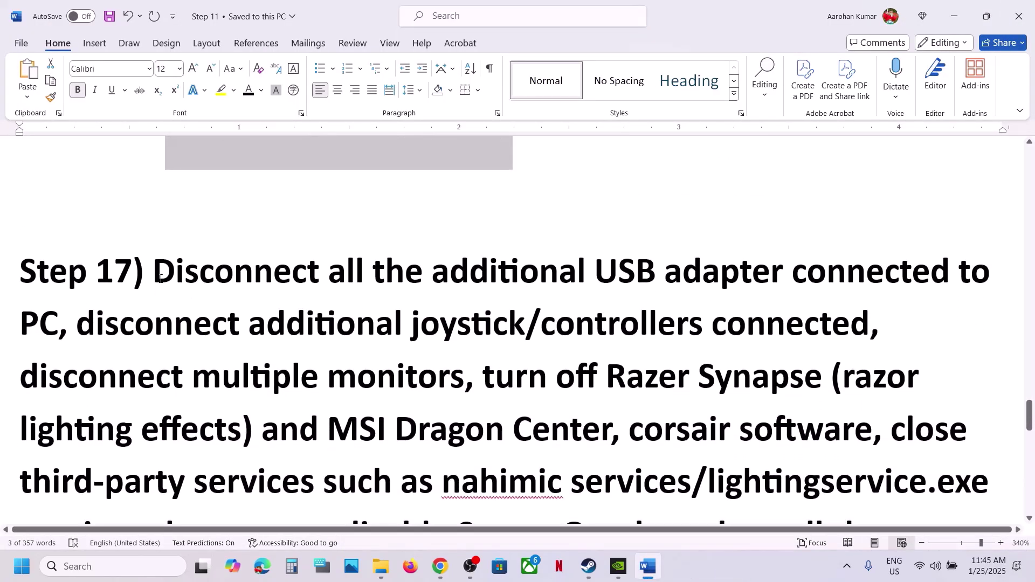
drag(156, 274, 565, 293)
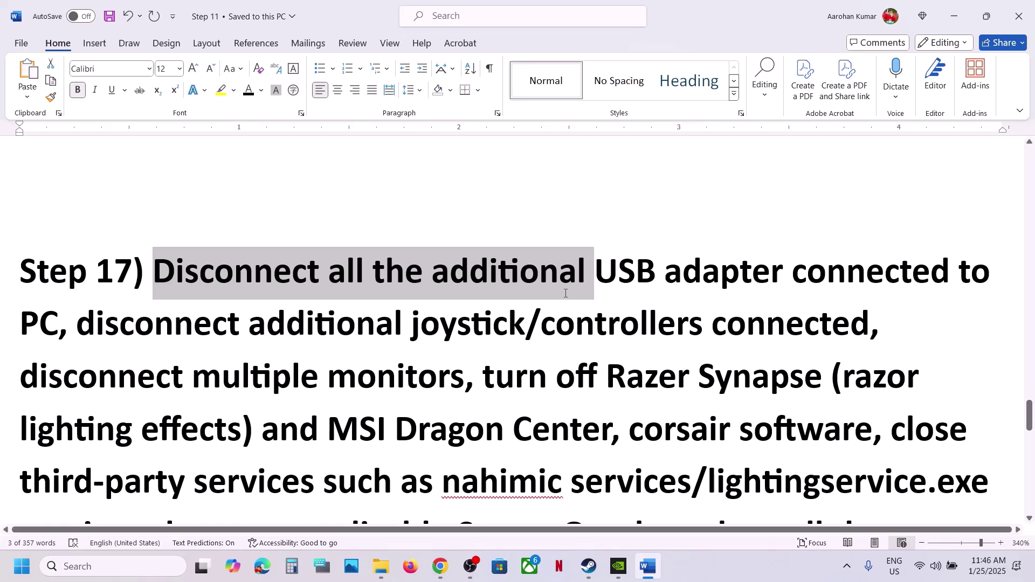
drag(564, 293, 771, 339)
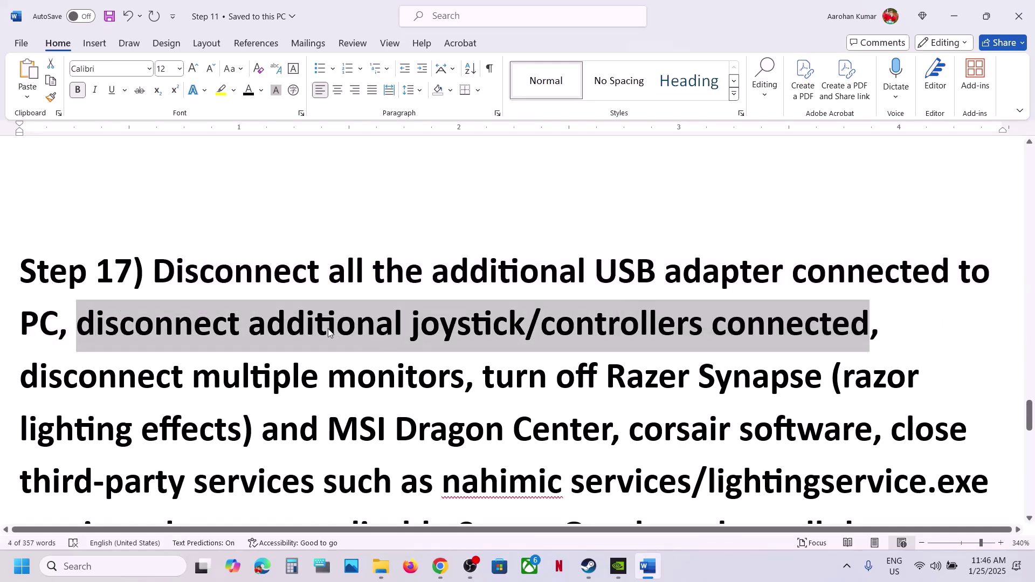
scroll(329, 331, down, 2)
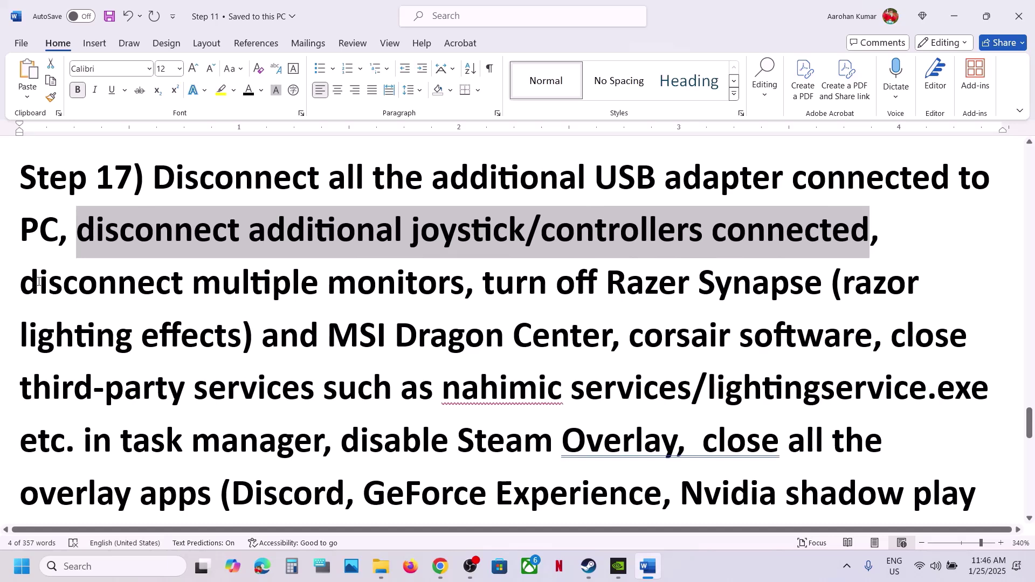
drag(38, 281, 322, 440)
scroll(417, 287, down, 4)
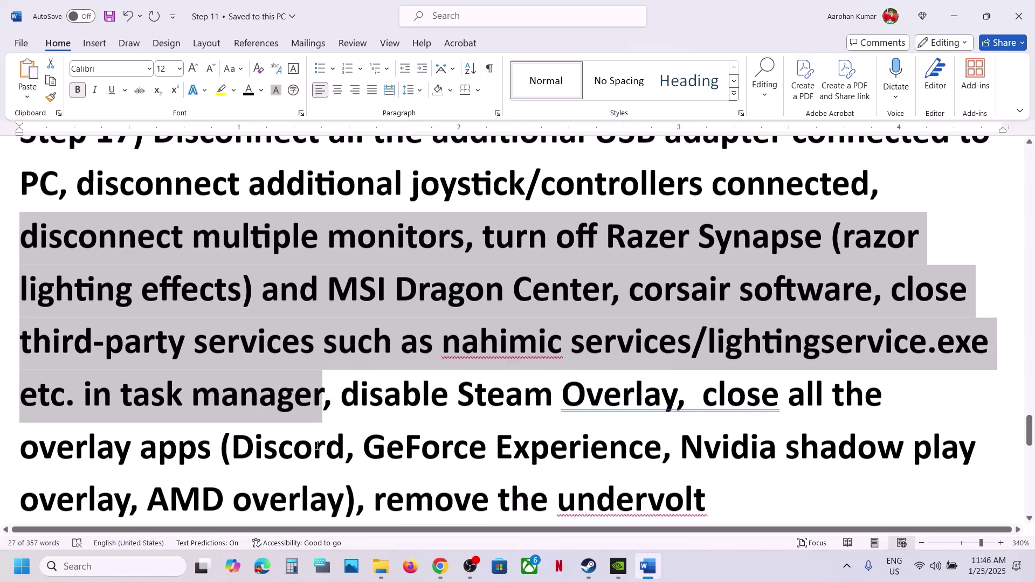
drag(417, 287, 677, 270)
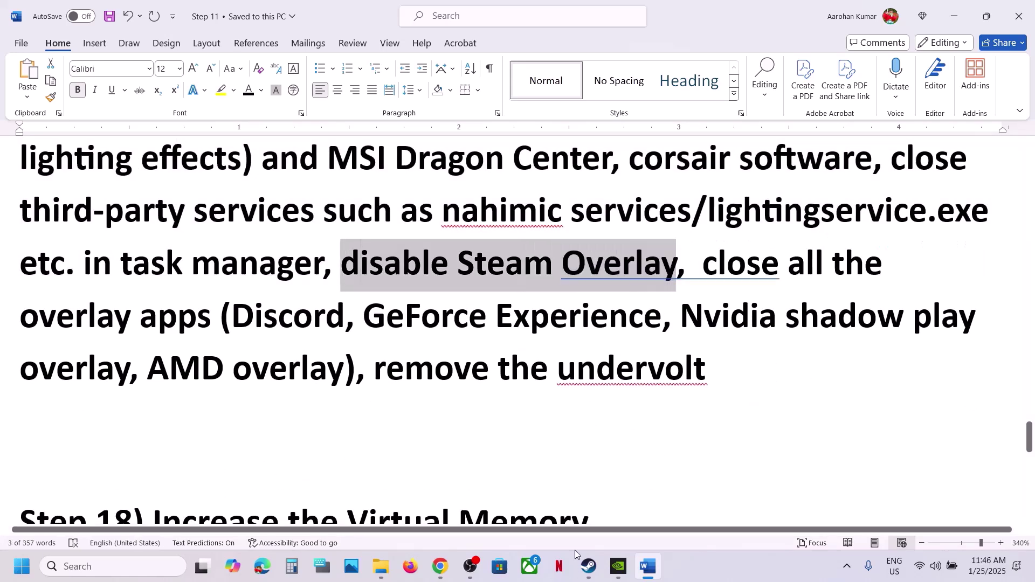
- Switch to Steam, turn off the Steam Overlay in the properties of FINAL FANTASY VII REBIRTH, and close the properties window
click(582, 579)
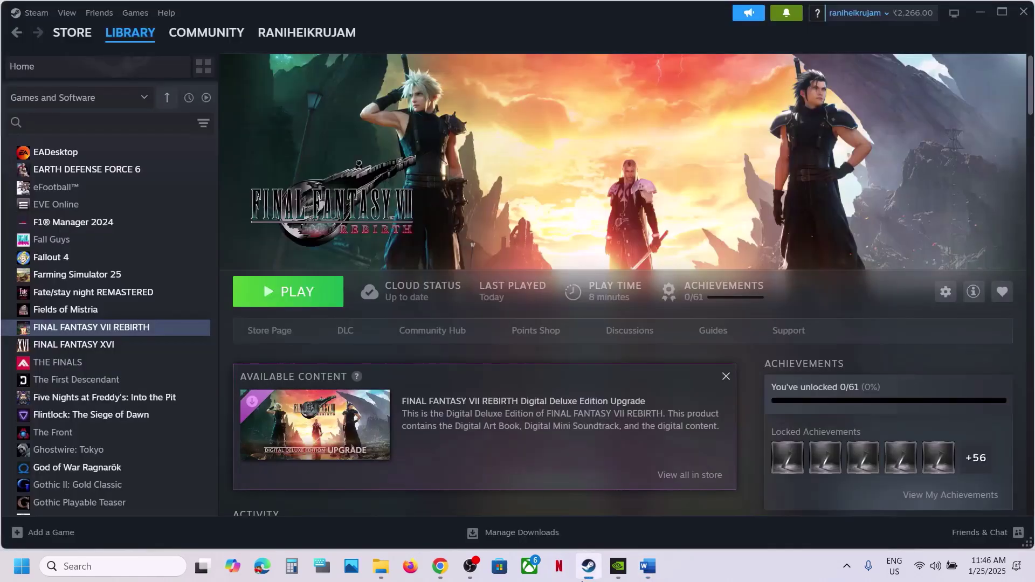
right_click(137, 329)
click(171, 426)
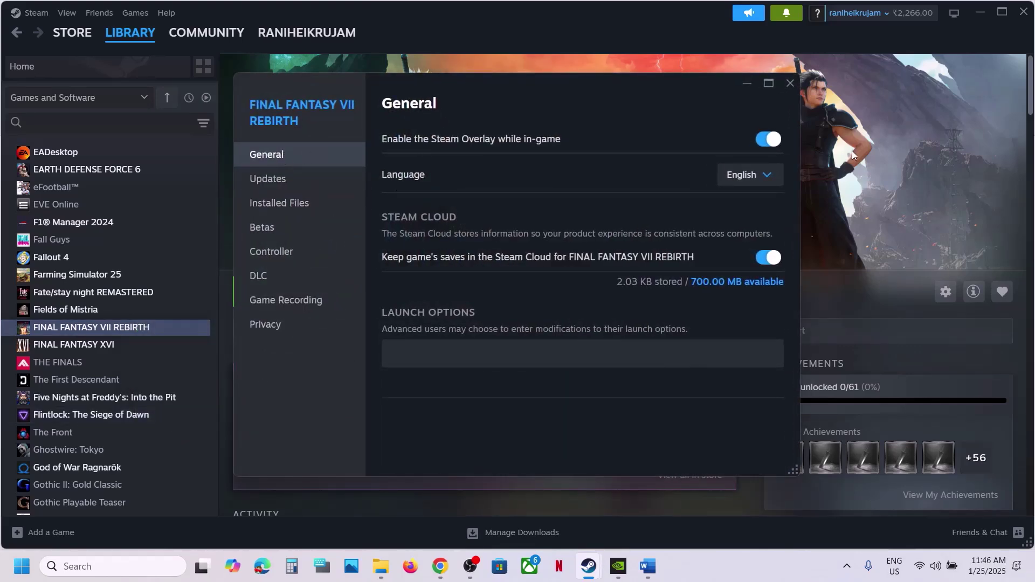
click(766, 140)
click(784, 89)
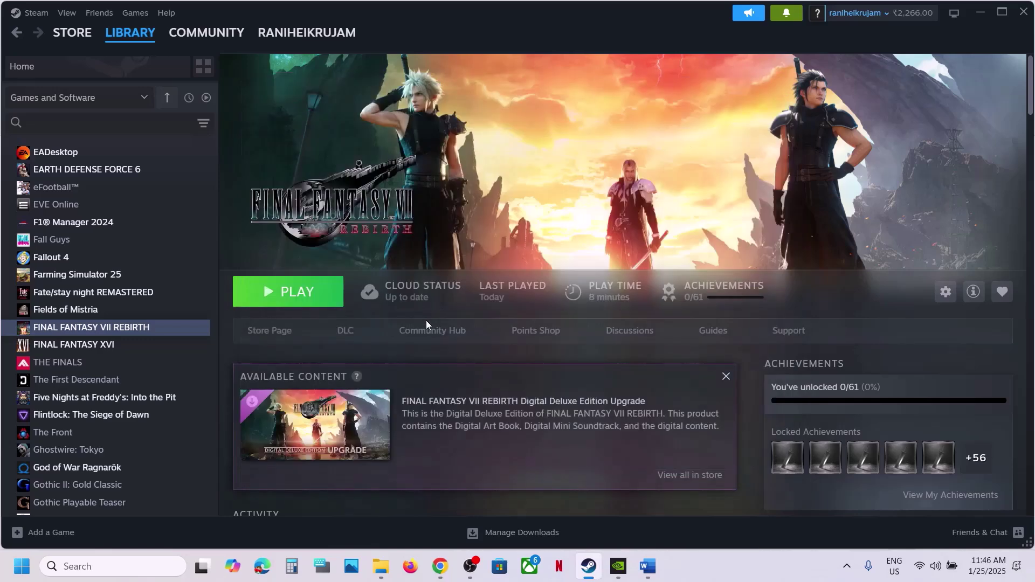
- Back in the Word document, read Step 17's advice on closing overlay apps and removing the undervolt, and highlight Step 18's virtual memory heading
click(644, 567)
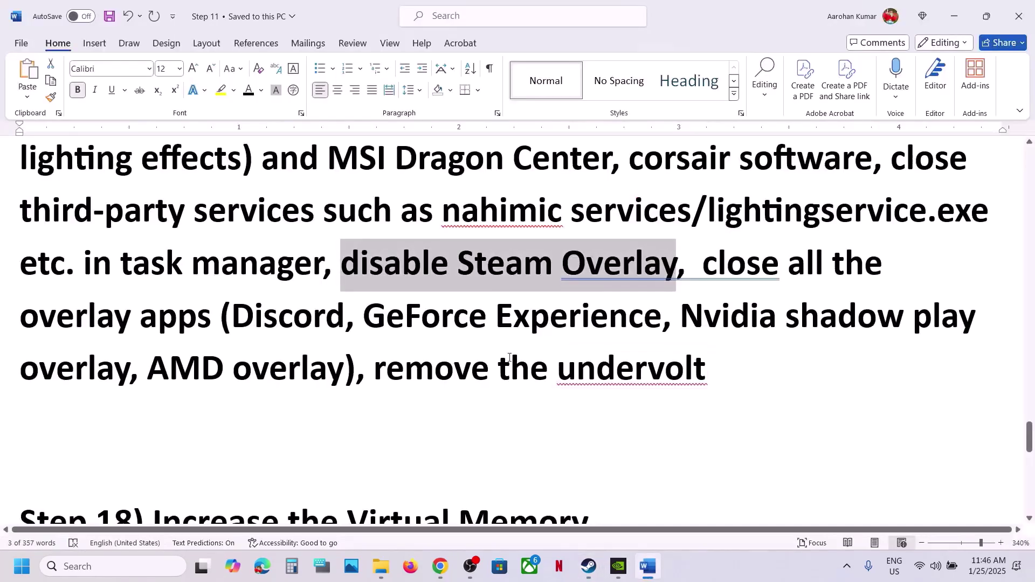
drag(229, 310, 643, 323)
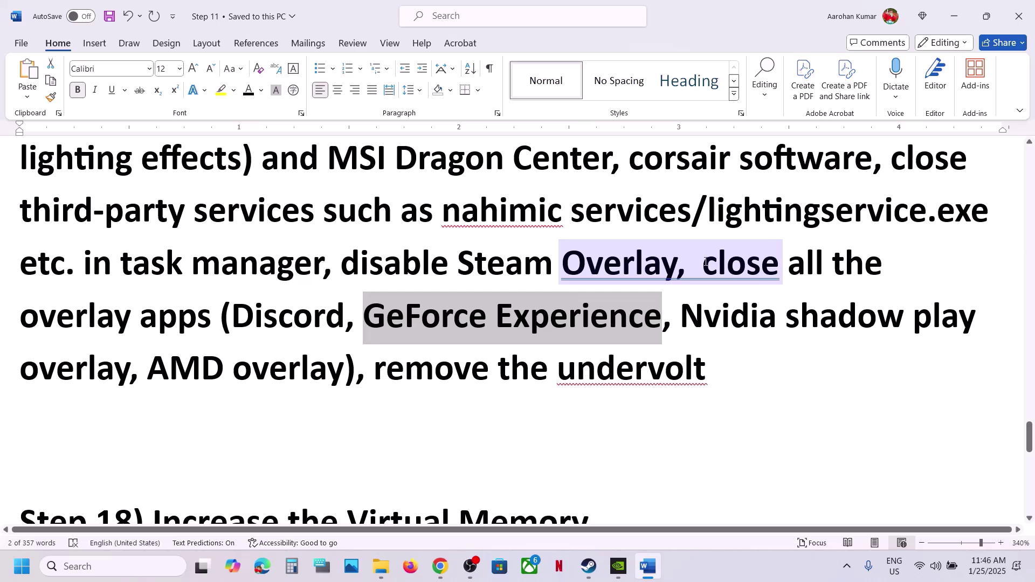
drag(705, 262, 629, 385)
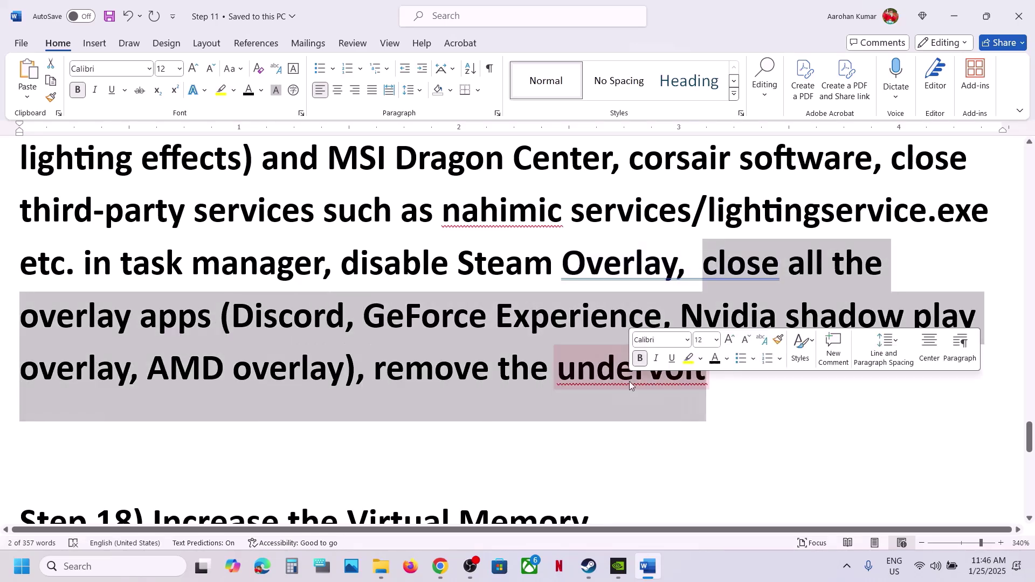
click(629, 385)
drag(374, 366, 762, 365)
click(287, 375)
scroll(286, 374, down, 3)
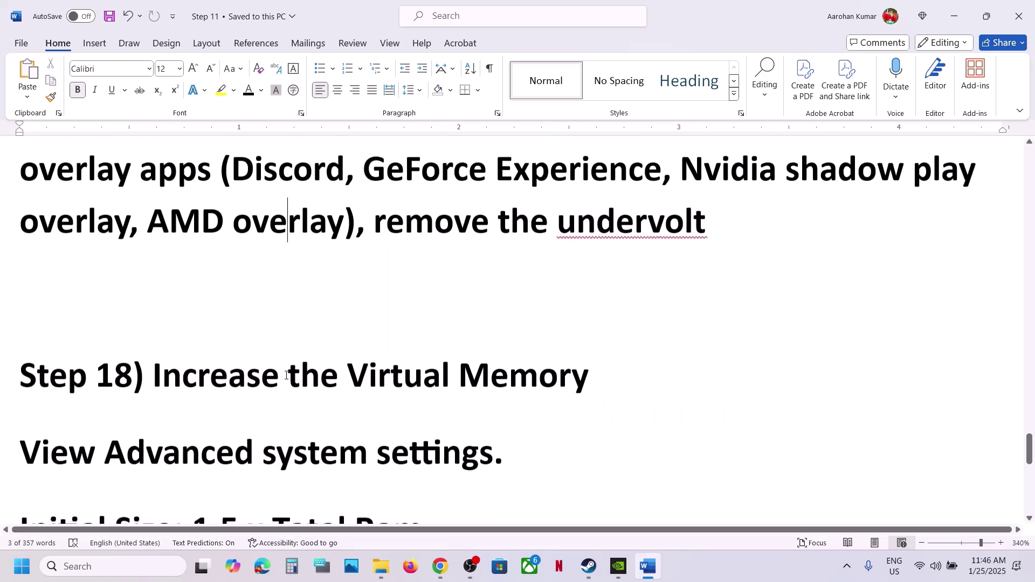
drag(153, 370, 554, 393)
click(712, 573)
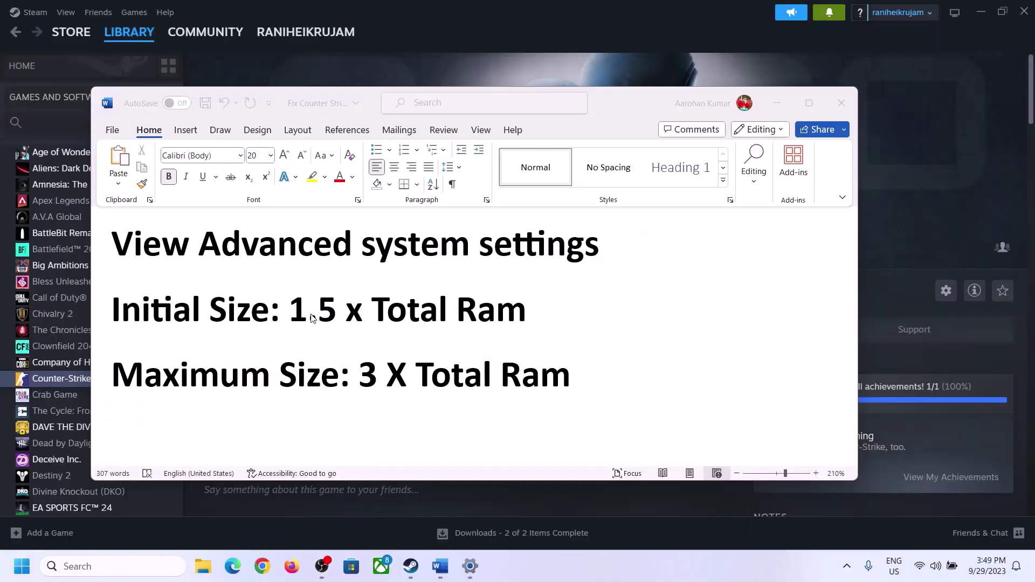
- Copy "View Advanced system settings" from the document and use it in Windows search to open the matching control panel item
click(151, 251)
drag(123, 249, 592, 243)
key(ctrl+c)
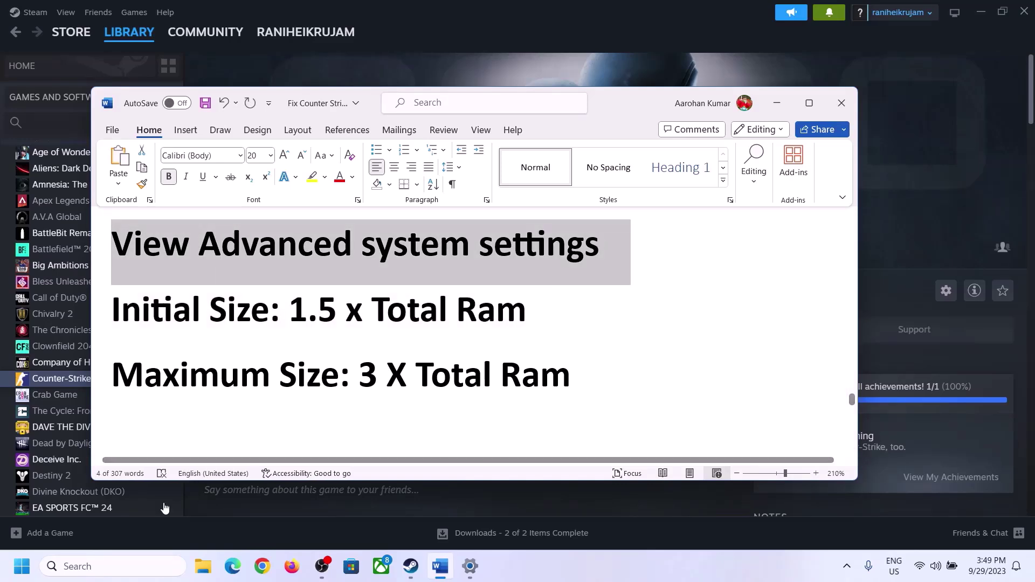
click(123, 566)
key(ctrl+v)
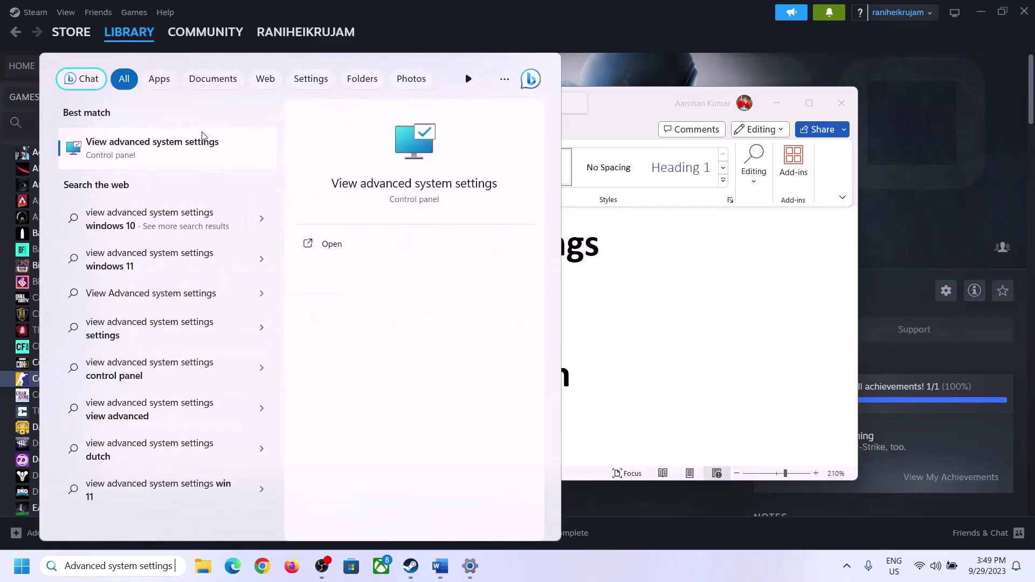
click(144, 156)
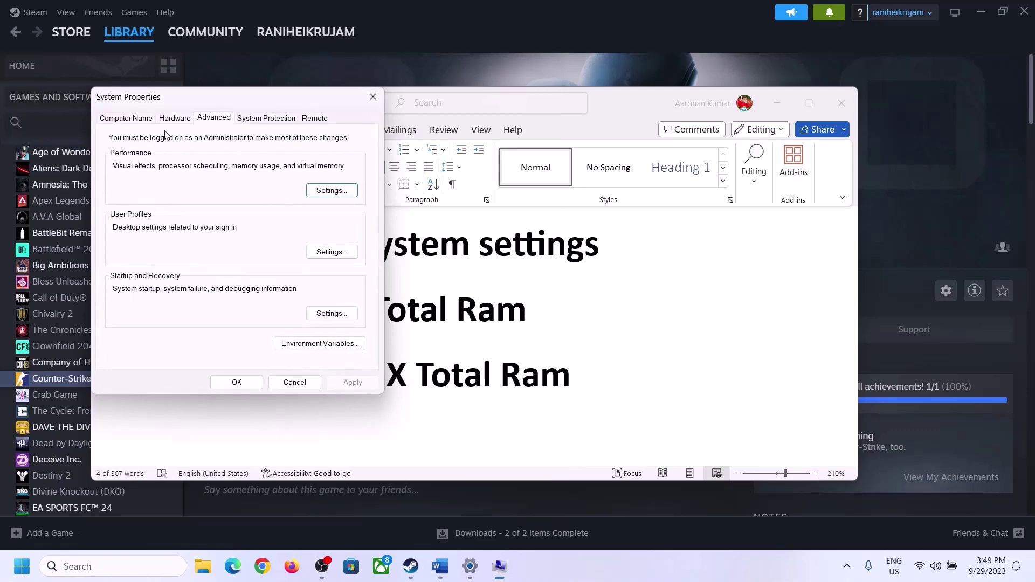
- Move System Properties away from the document's text and open the Virtual Memory settings from the advanced performance options
drag(215, 106, 462, 187)
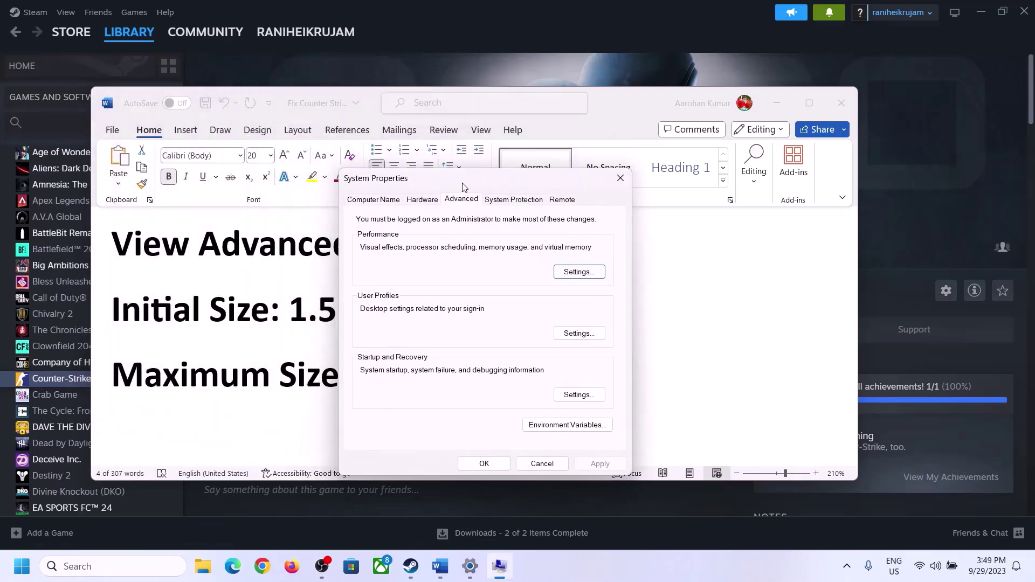
click(580, 273)
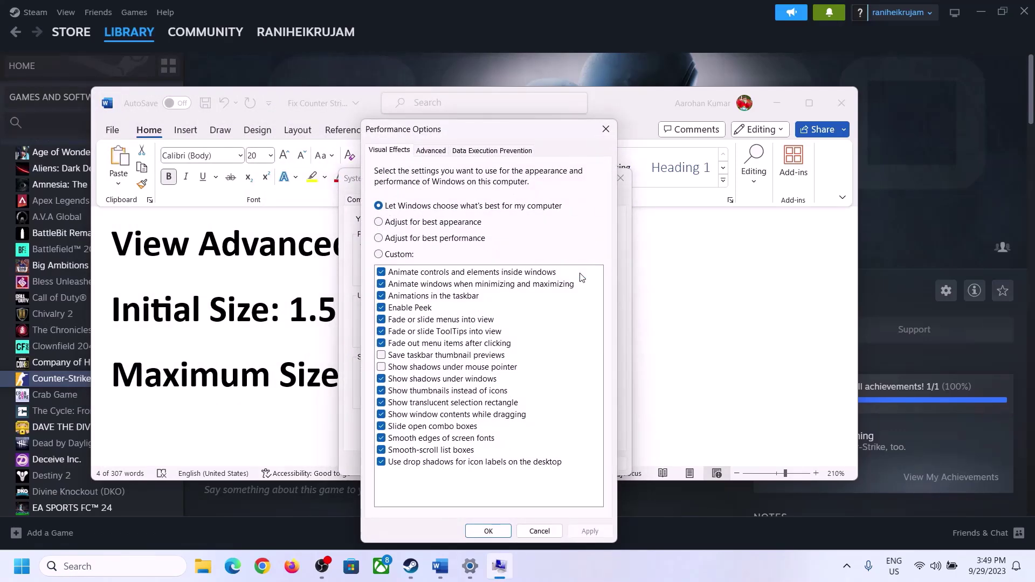
click(431, 151)
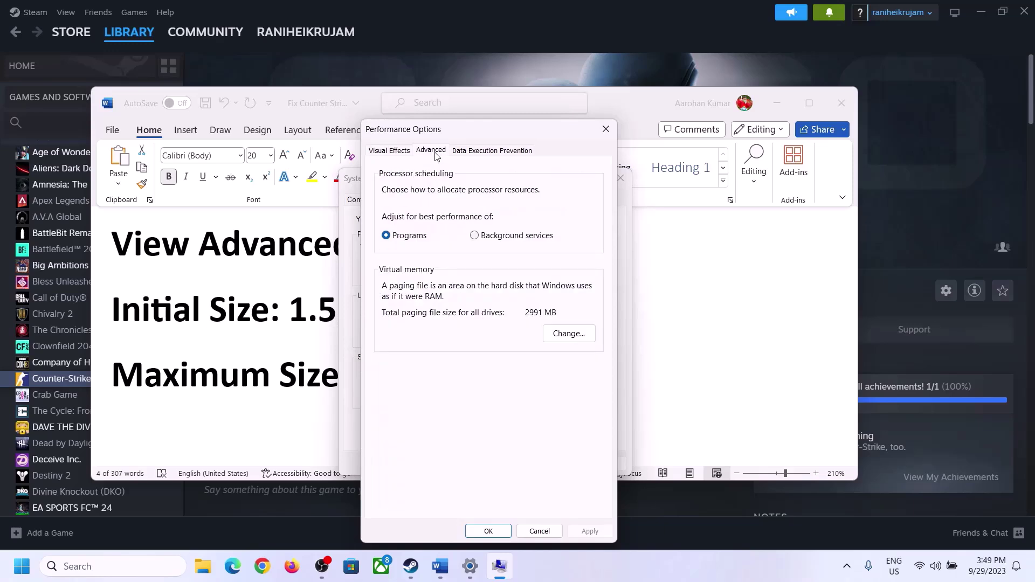
click(571, 334)
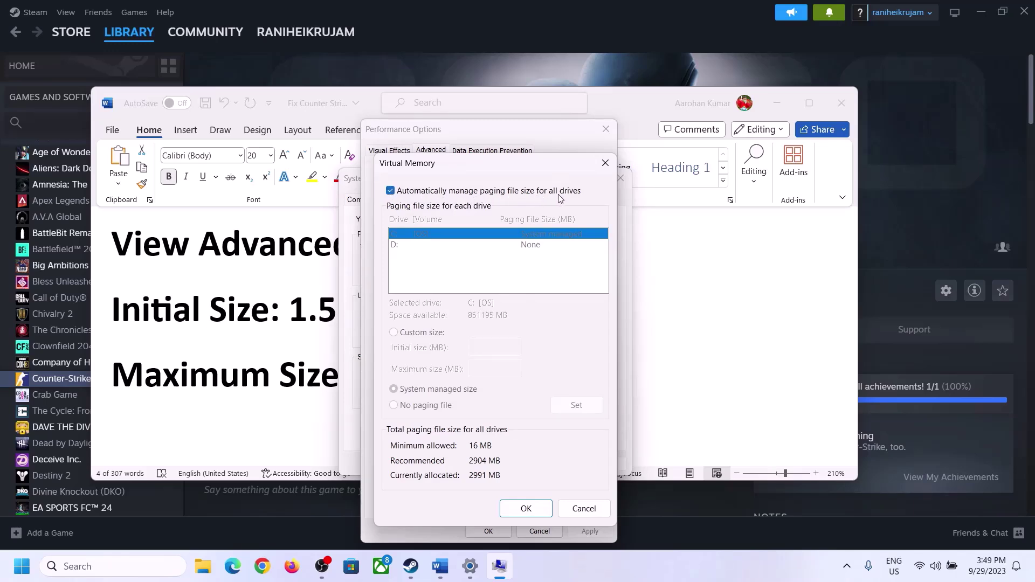
- Turn off automatic paging file management and choose a custom size for the C: drive
click(391, 192)
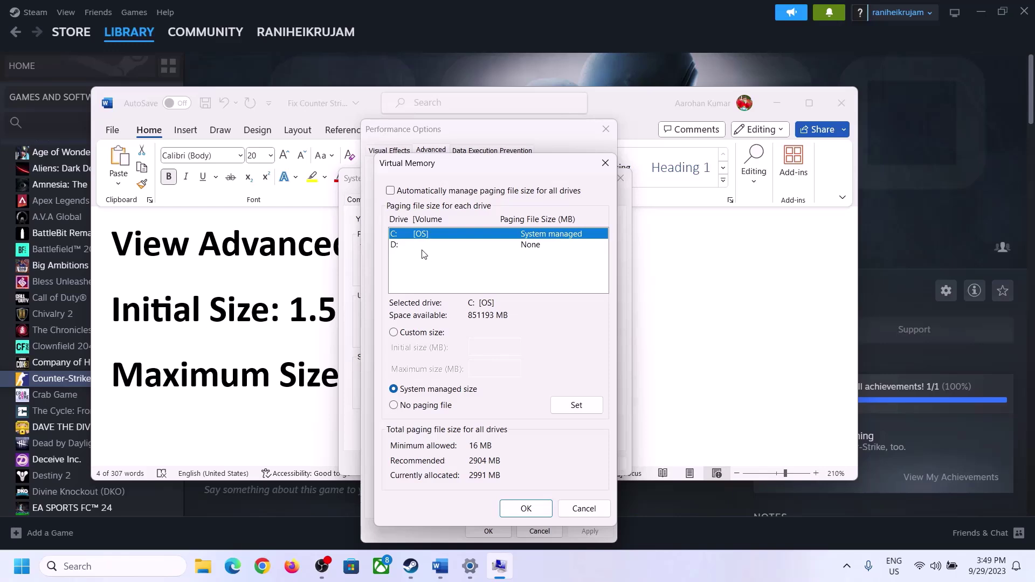
click(394, 334)
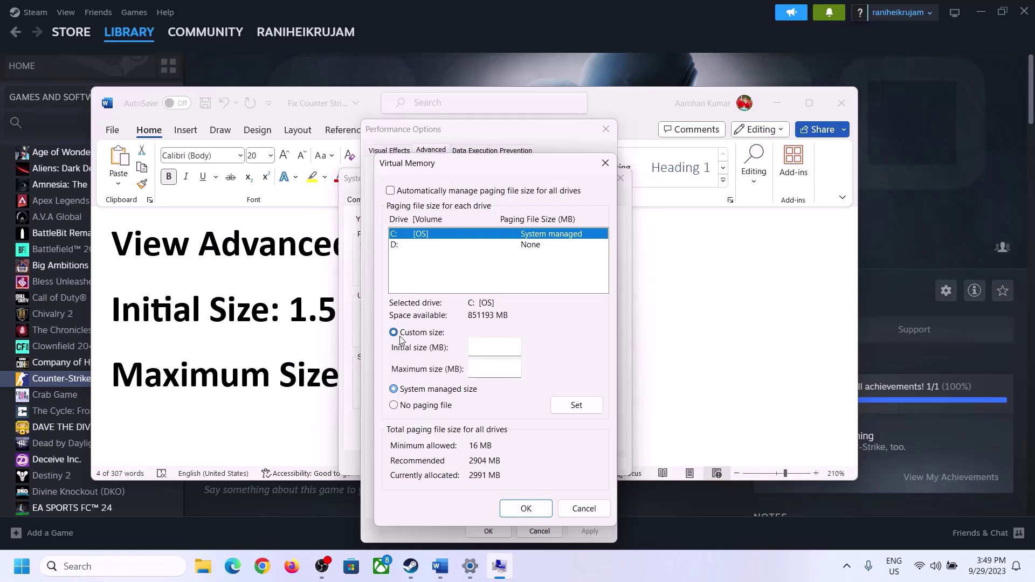
click(495, 347)
- Highlight the document's initial size formula, 1.5 x Total Ram, and check the installed RAM on the Settings System About page
click(286, 317)
drag(296, 309, 479, 322)
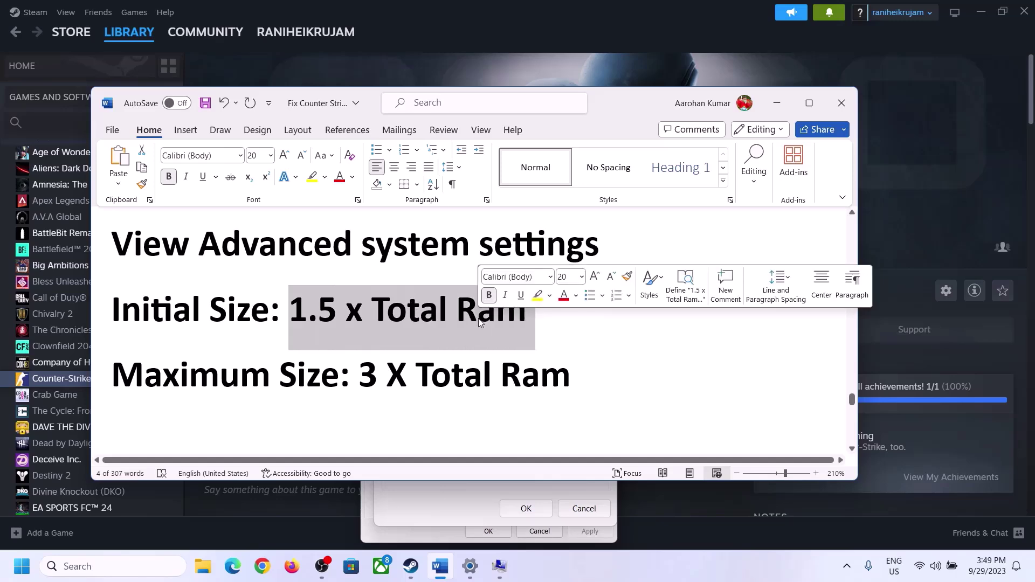
click(470, 567)
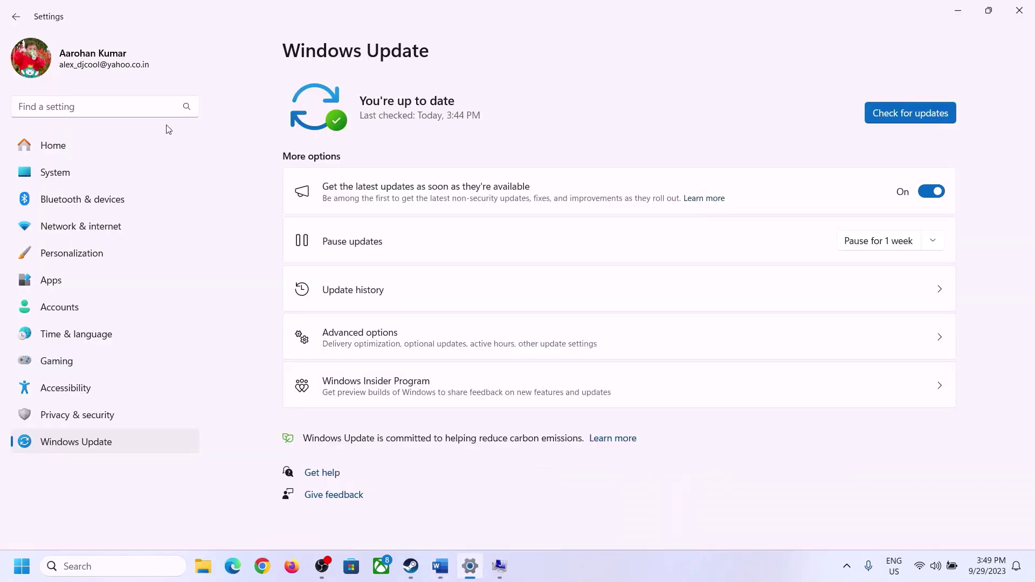
click(47, 176)
scroll(380, 397, down, 6)
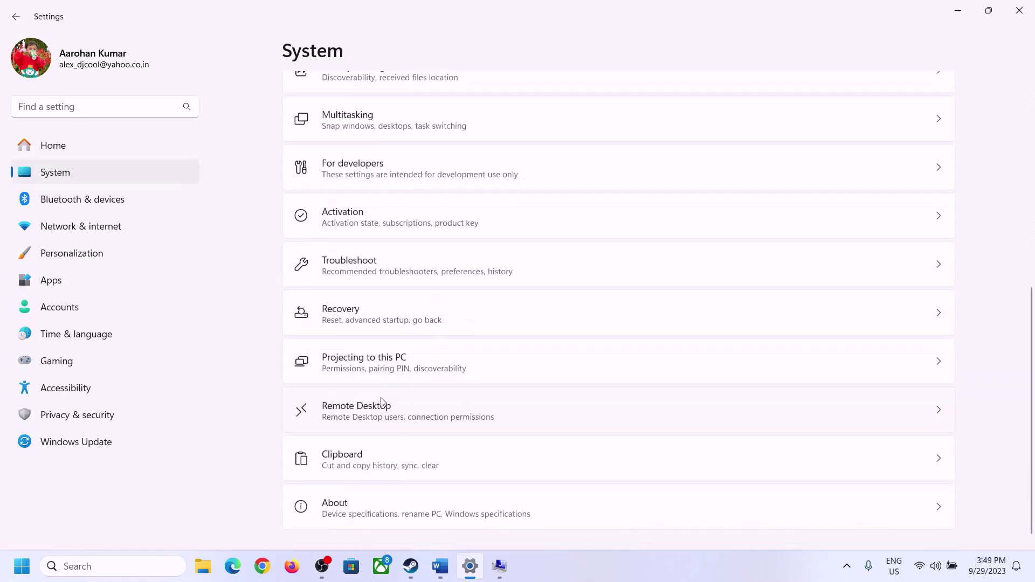
click(337, 507)
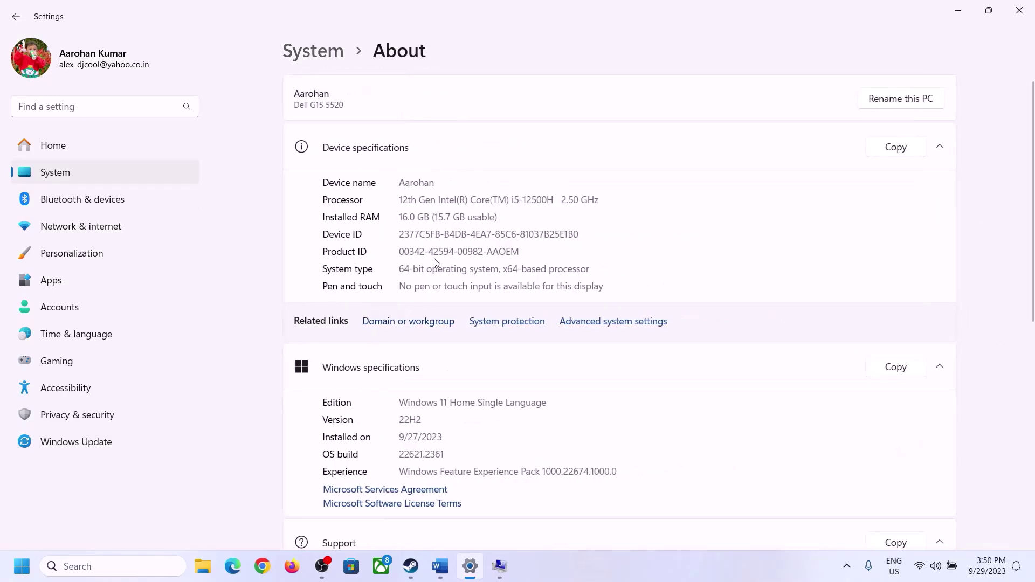
drag(410, 216, 394, 216)
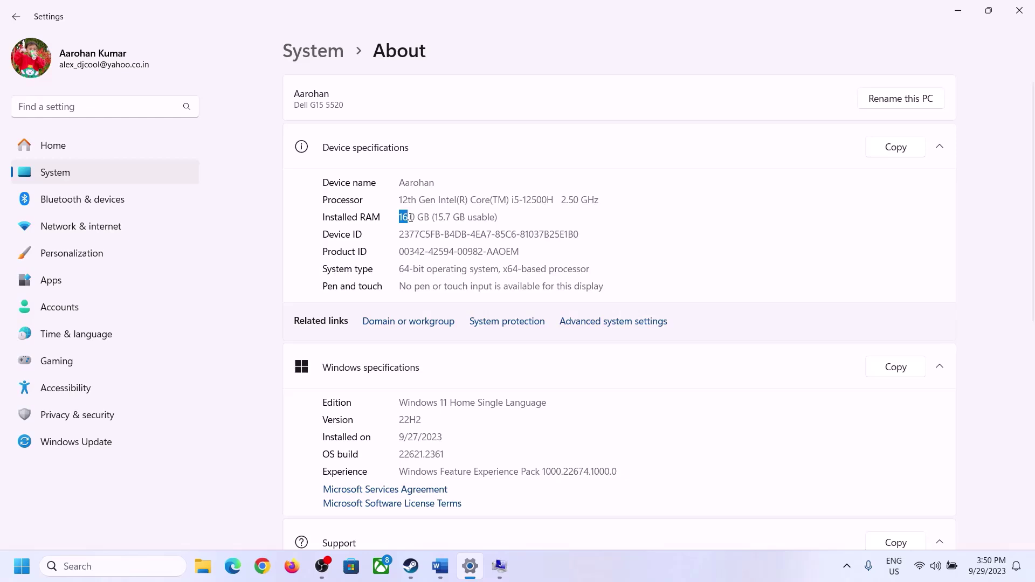
click(416, 219)
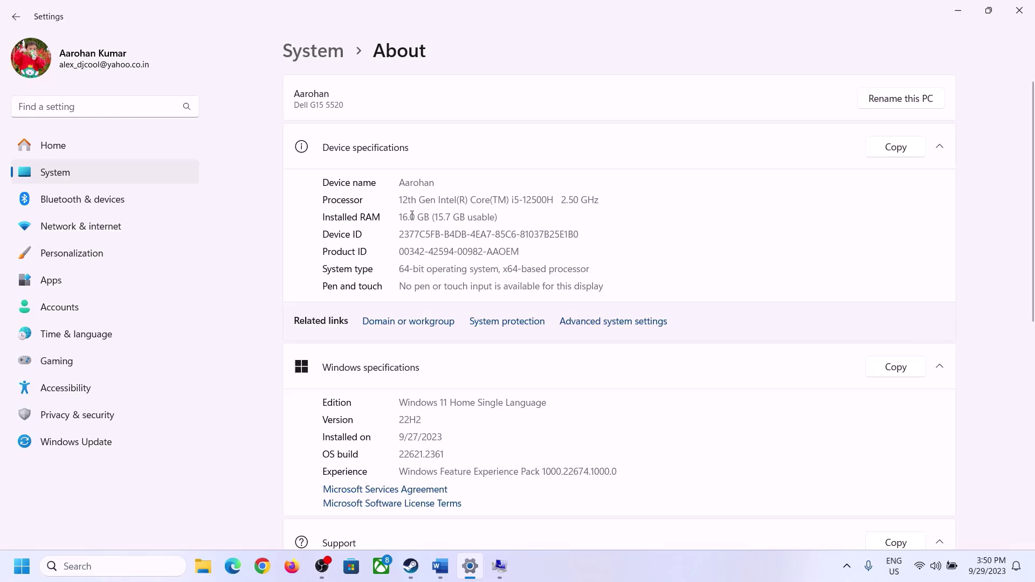
drag(412, 216, 396, 214)
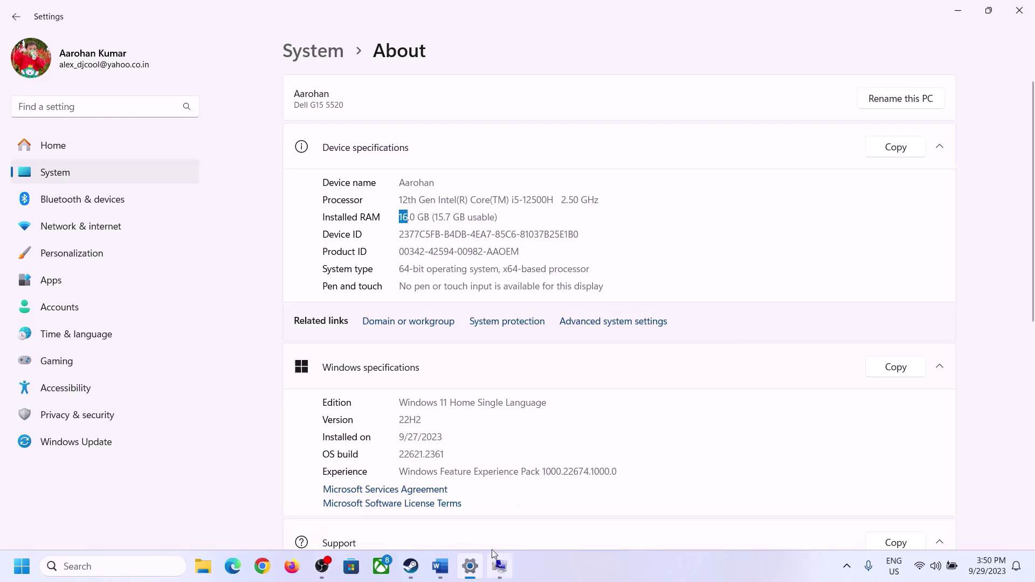
- Launch Calculator by running calc, move it clear of the Virtual Memory dialog, and show it over the Word document with the size formulas
click(498, 566)
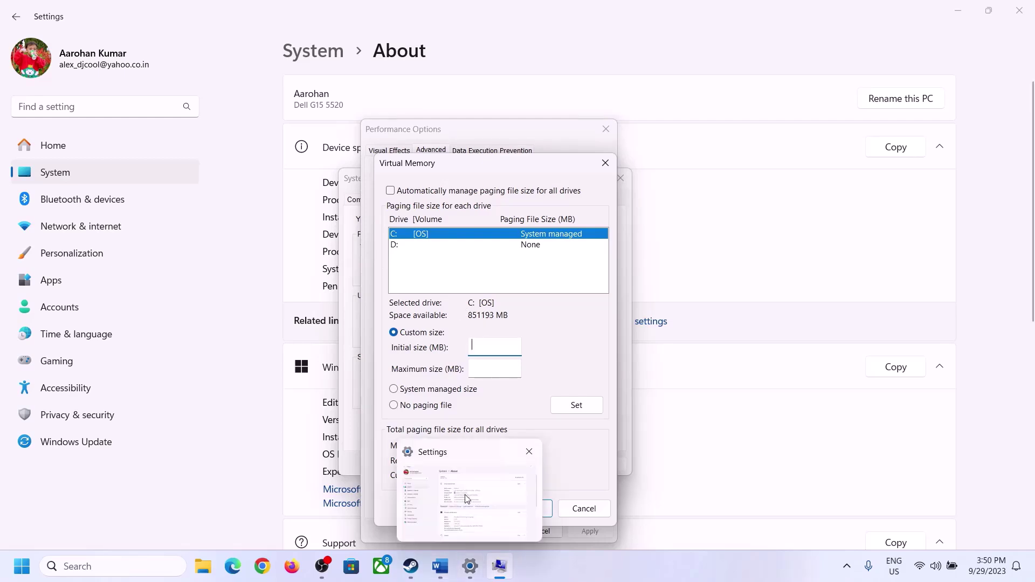
key(super+r)
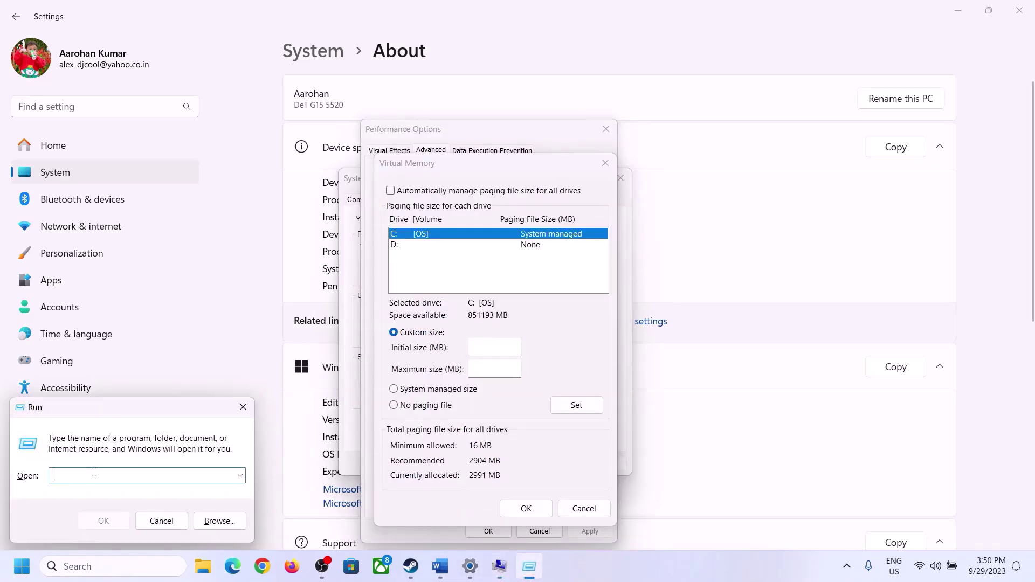
text(calc)
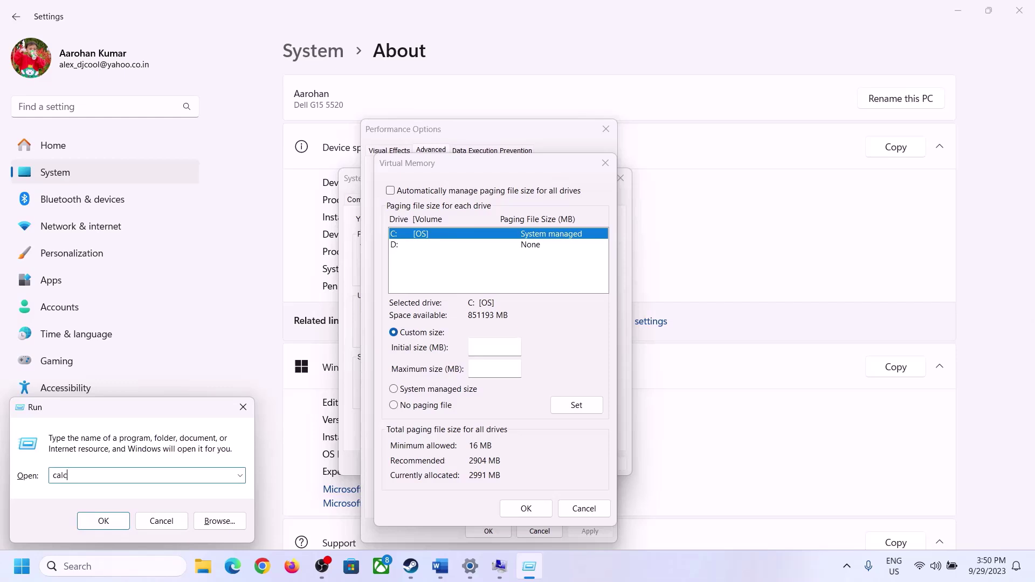
click(97, 521)
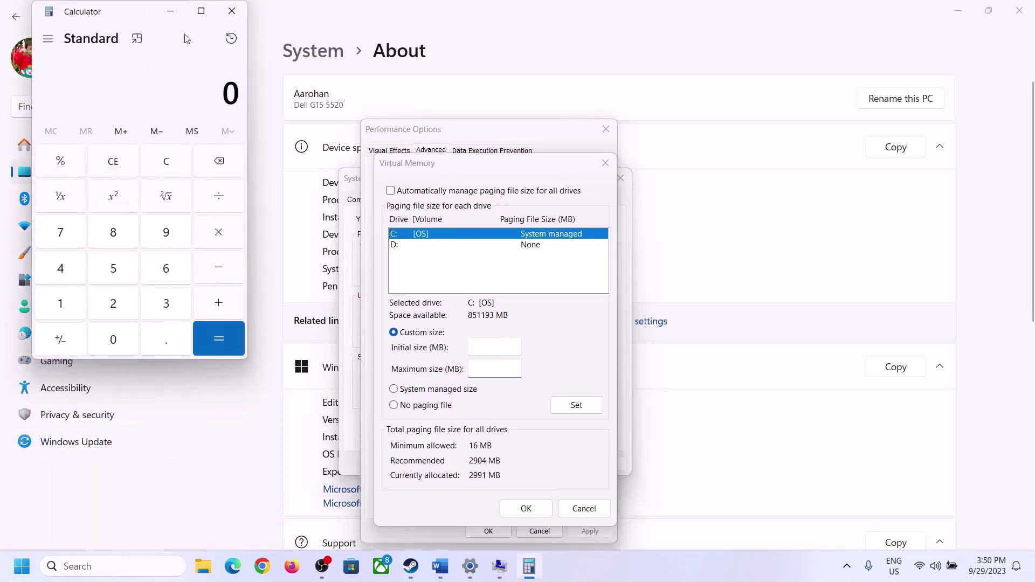
drag(132, 19, 758, 178)
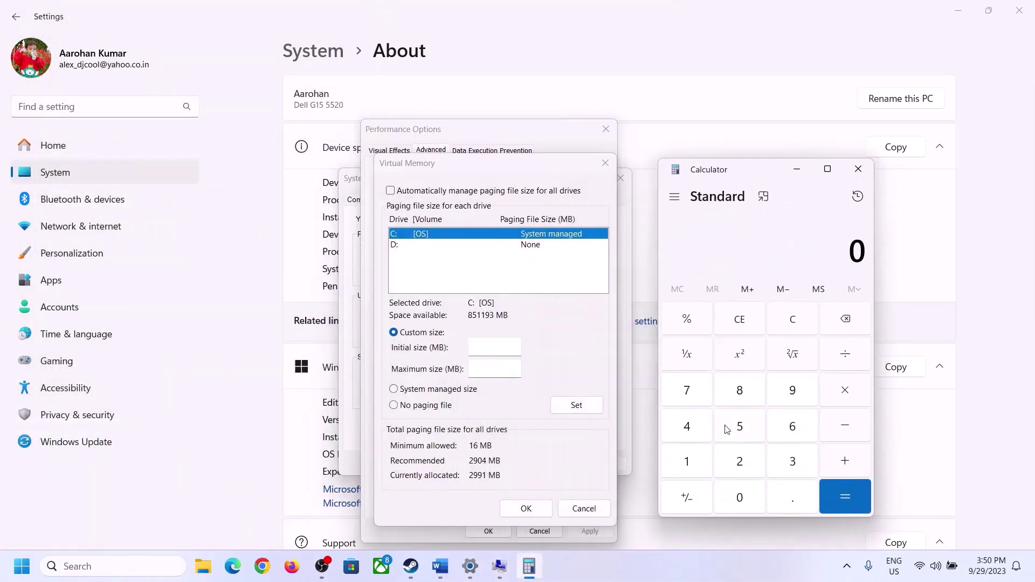
click(440, 566)
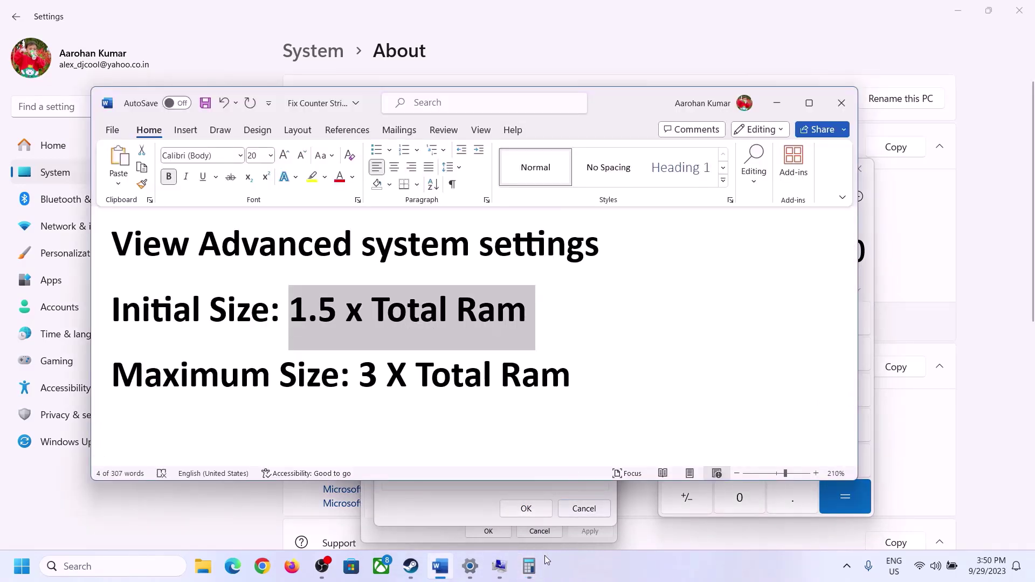
click(531, 568)
click(688, 462)
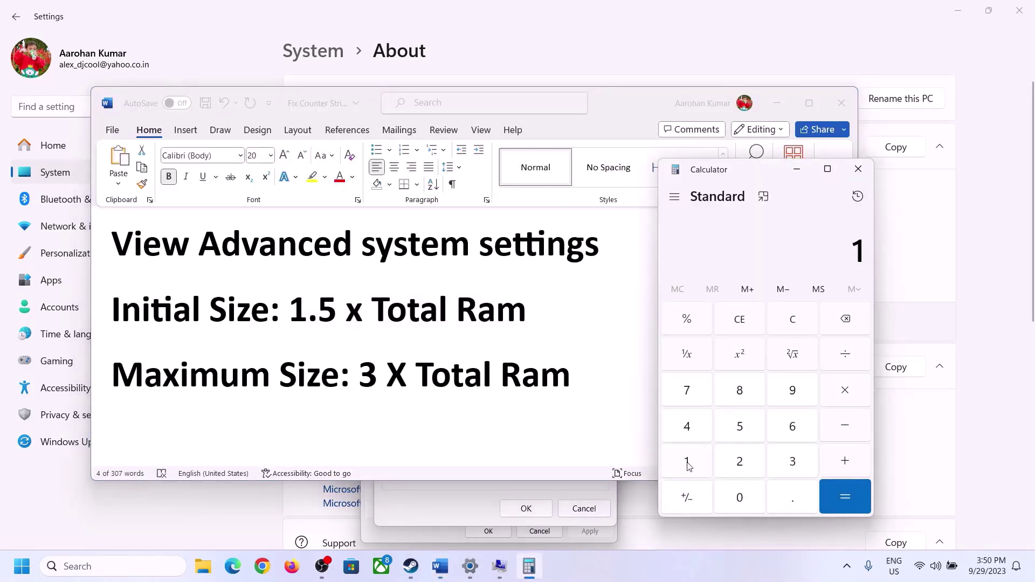
click(788, 435)
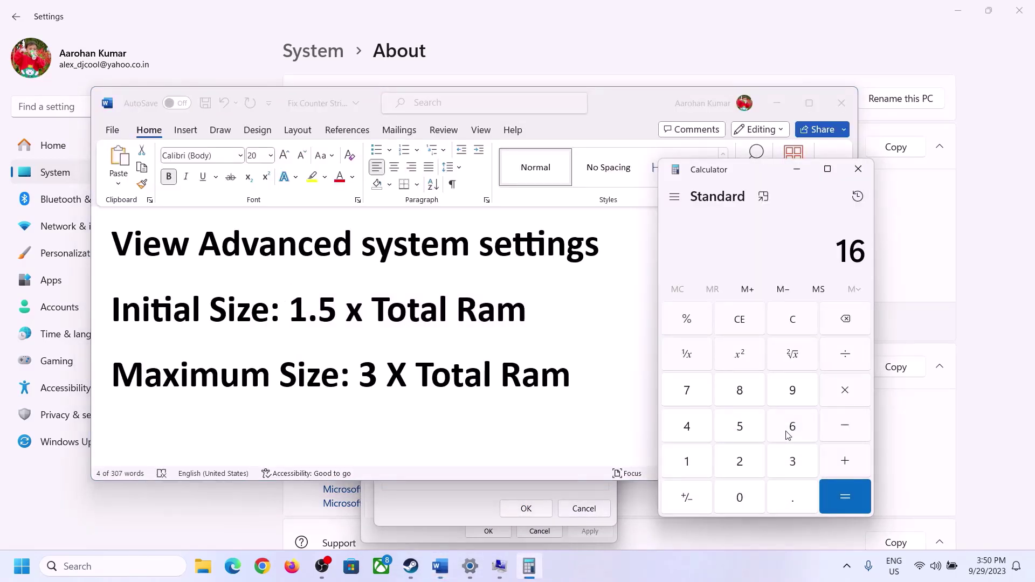
click(793, 329)
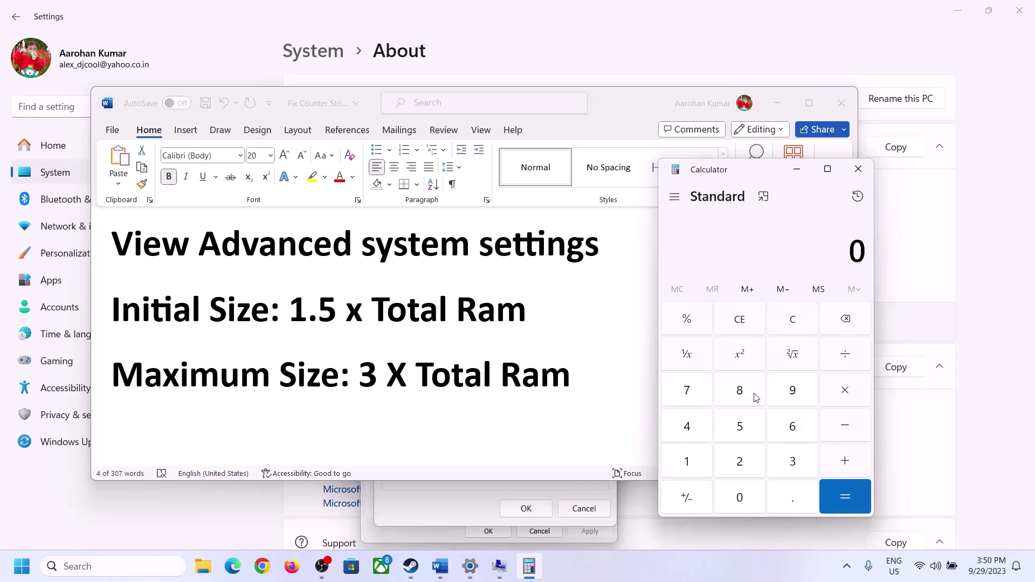
- Calculate 16 × 1024 in Calculator to convert the installed RAM from gigabytes to megabytes
click(695, 462)
click(776, 432)
click(845, 398)
click(686, 468)
click(739, 500)
click(739, 460)
click(700, 439)
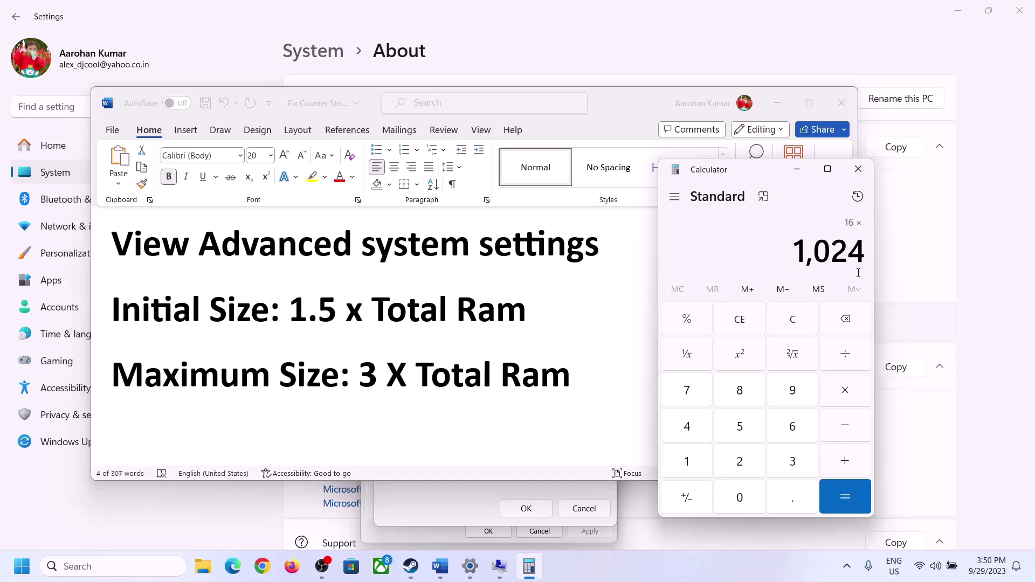
click(844, 497)
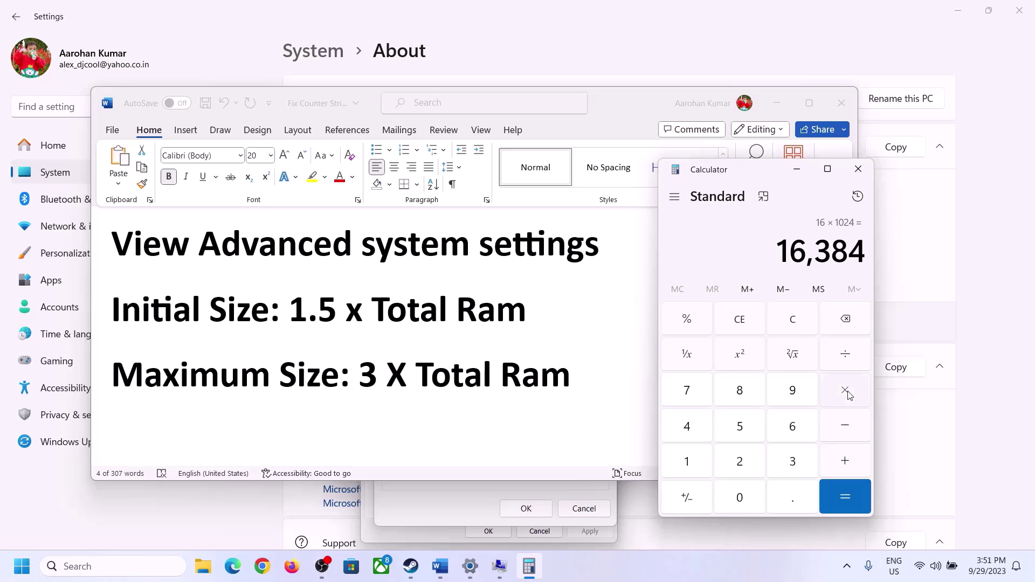
- Multiply the converted RAM value of 16384 by 1.5 in Calculator to get the initial paging file size
click(845, 391)
click(700, 466)
click(788, 501)
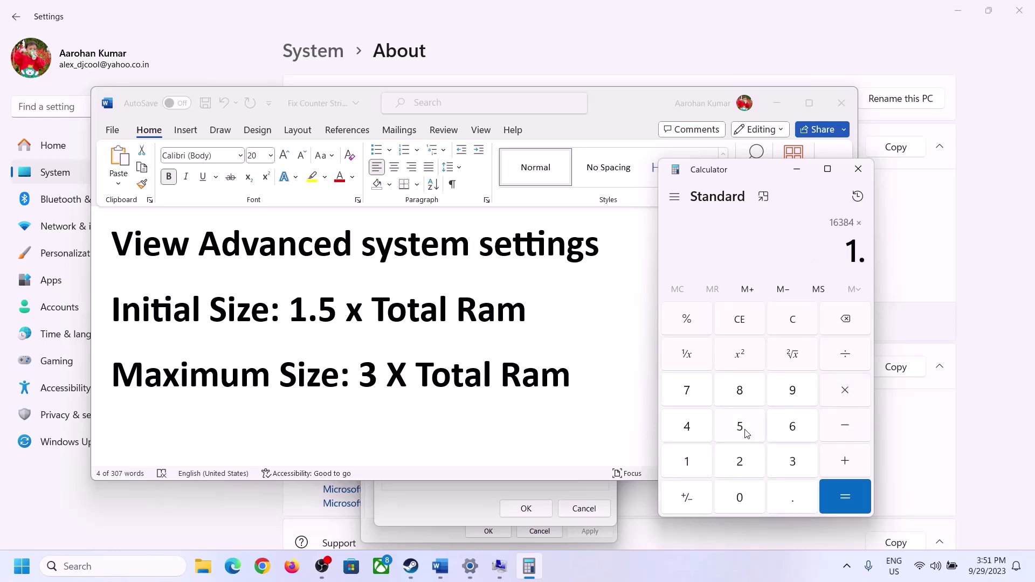
click(742, 429)
click(842, 488)
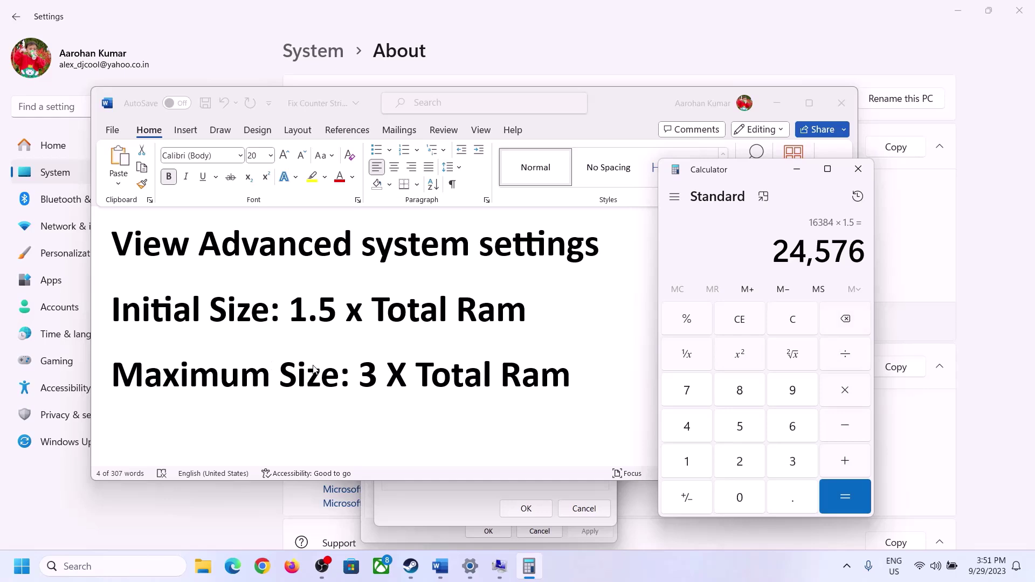
- Set the C: drive's custom initial size to 24576 MB in the Virtual Memory dialog and move on to the maximum size
click(499, 566)
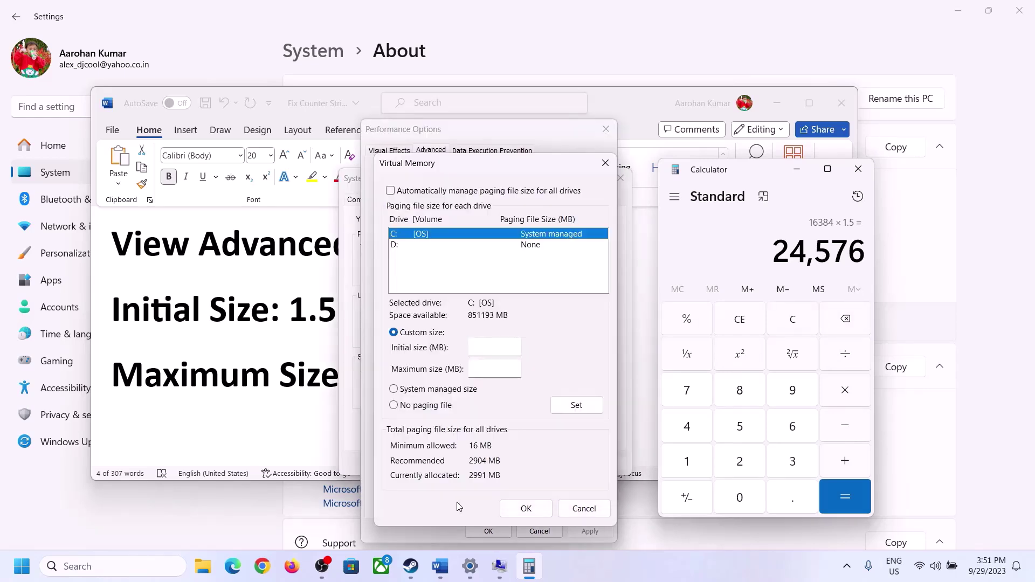
click(490, 348)
text(24576)
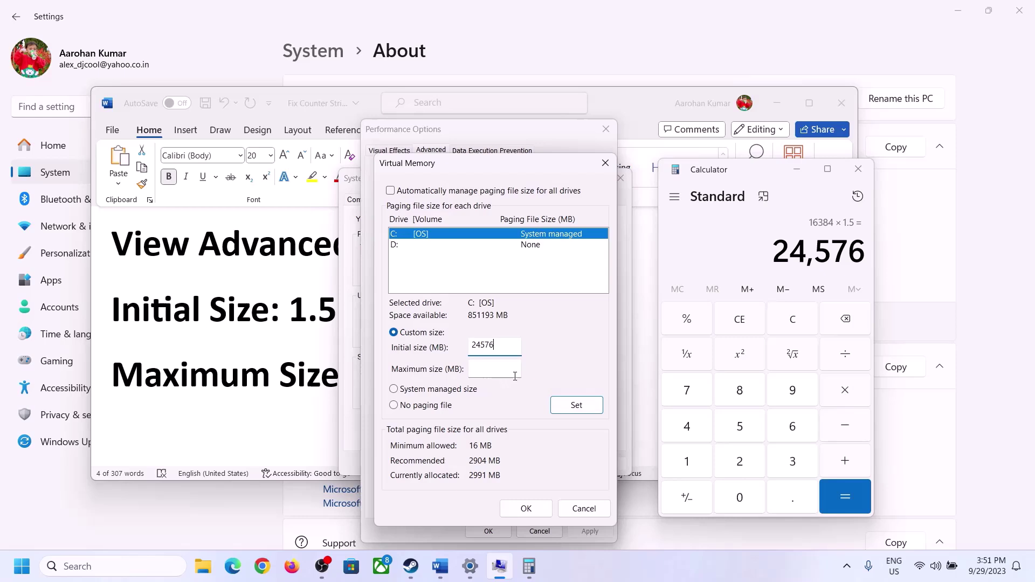
click(516, 369)
- Return from the Word document to Calculator, clear its result, and recheck the installed RAM on the Settings System About page
click(313, 378)
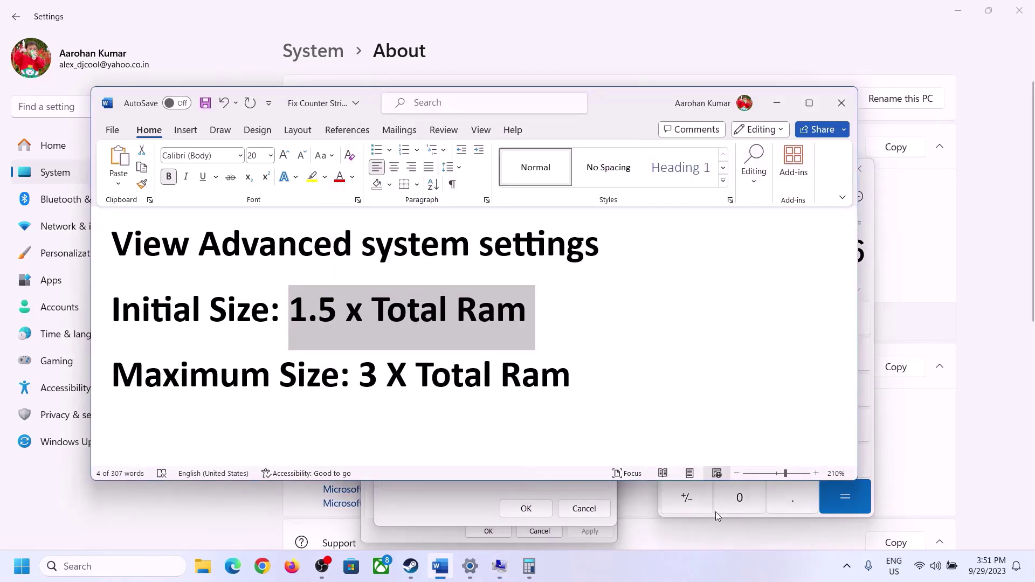
click(870, 288)
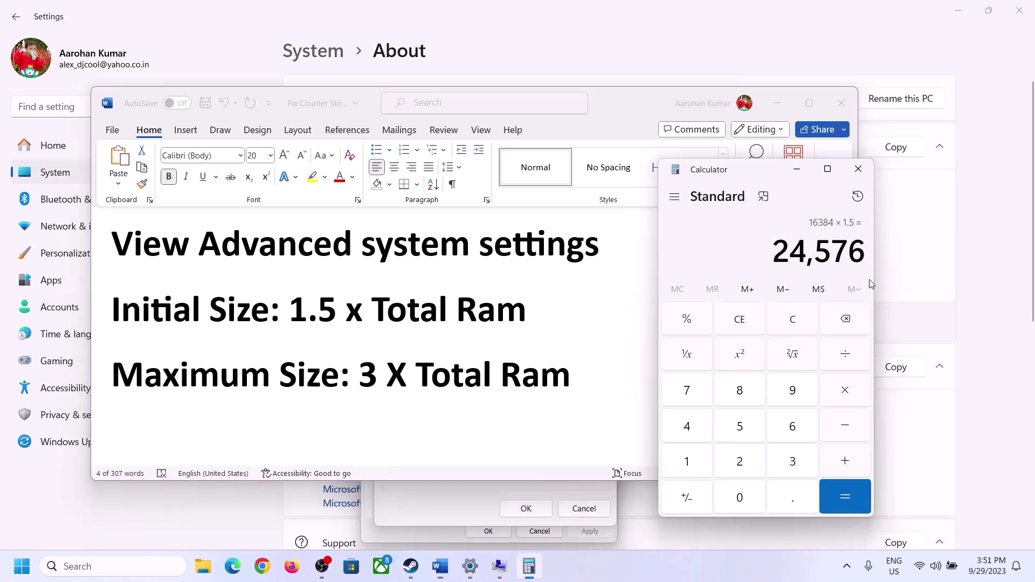
click(802, 322)
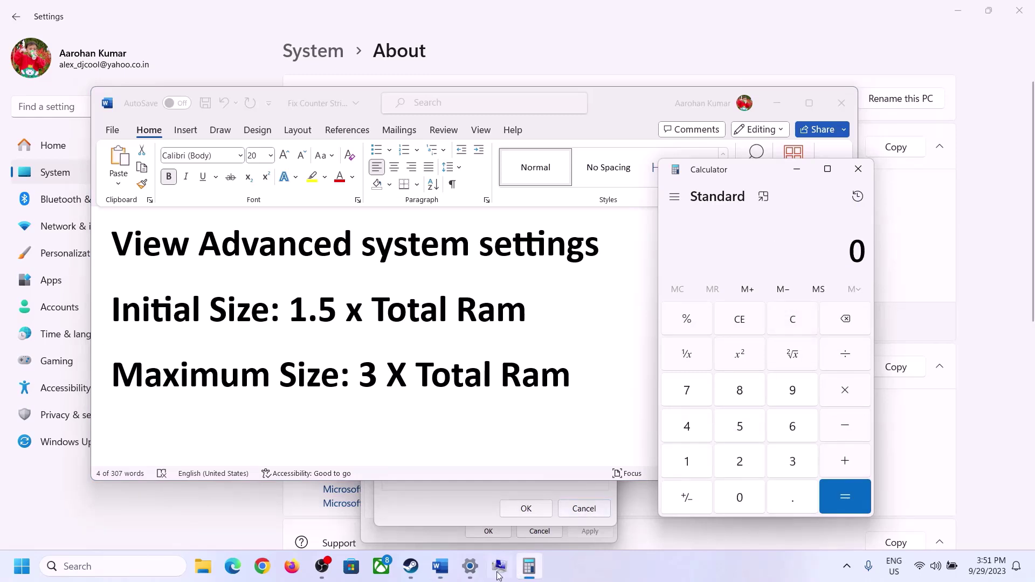
click(470, 566)
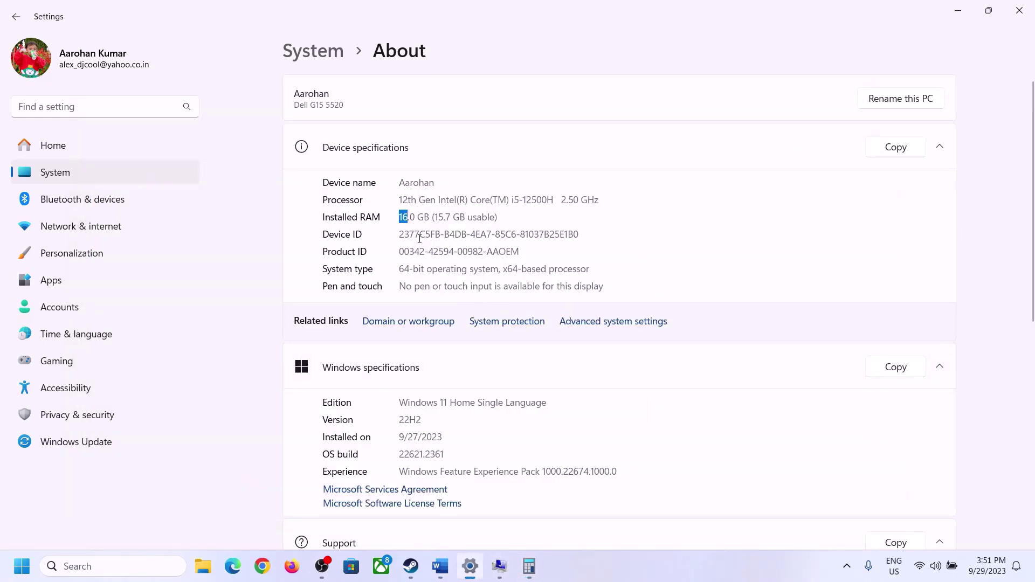
- Calculate 16 × 1024 in Calculator again for the maximum paging file size
click(529, 566)
click(698, 459)
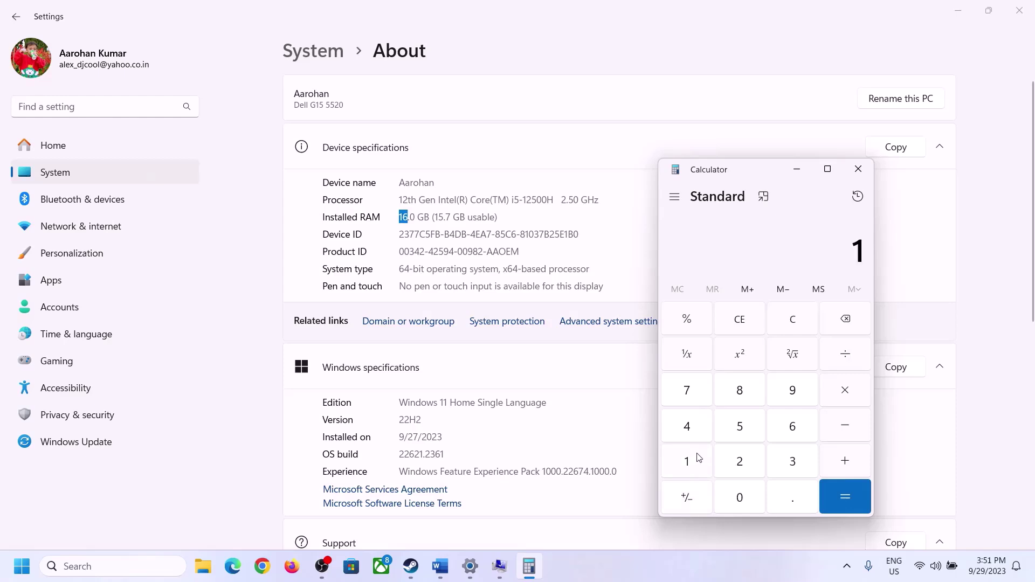
click(788, 427)
click(840, 392)
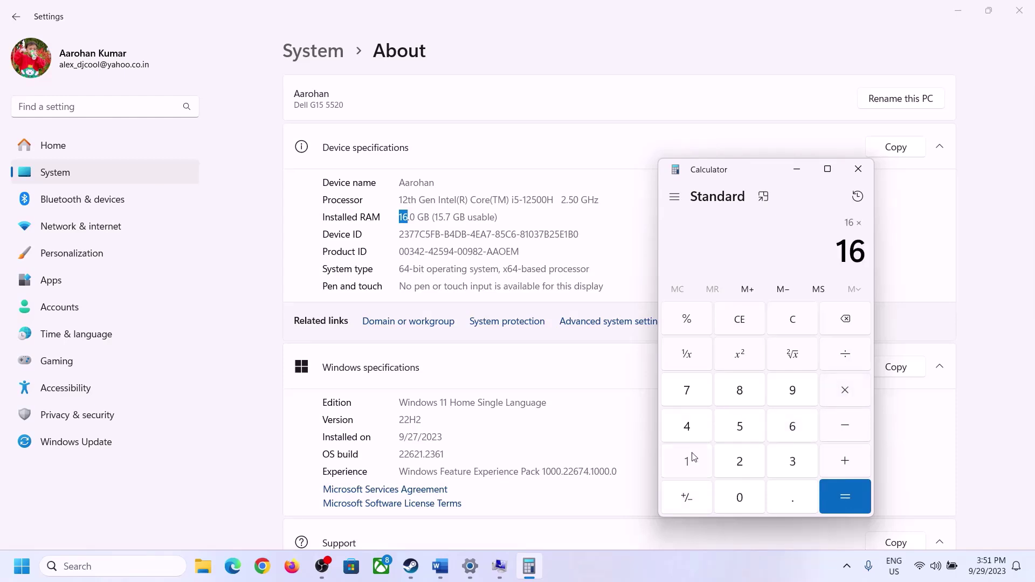
click(694, 457)
click(736, 493)
click(740, 459)
click(692, 430)
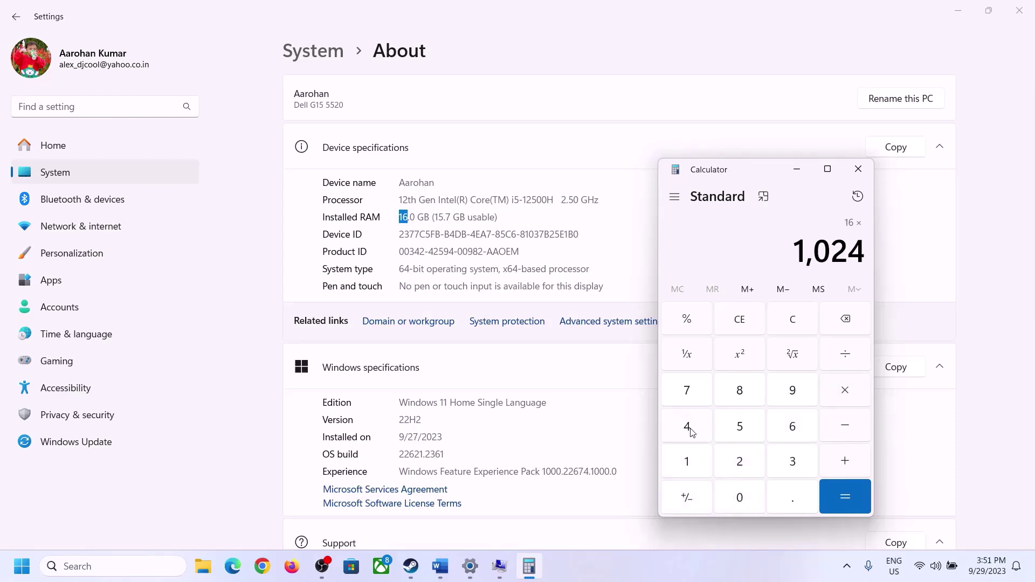
click(829, 506)
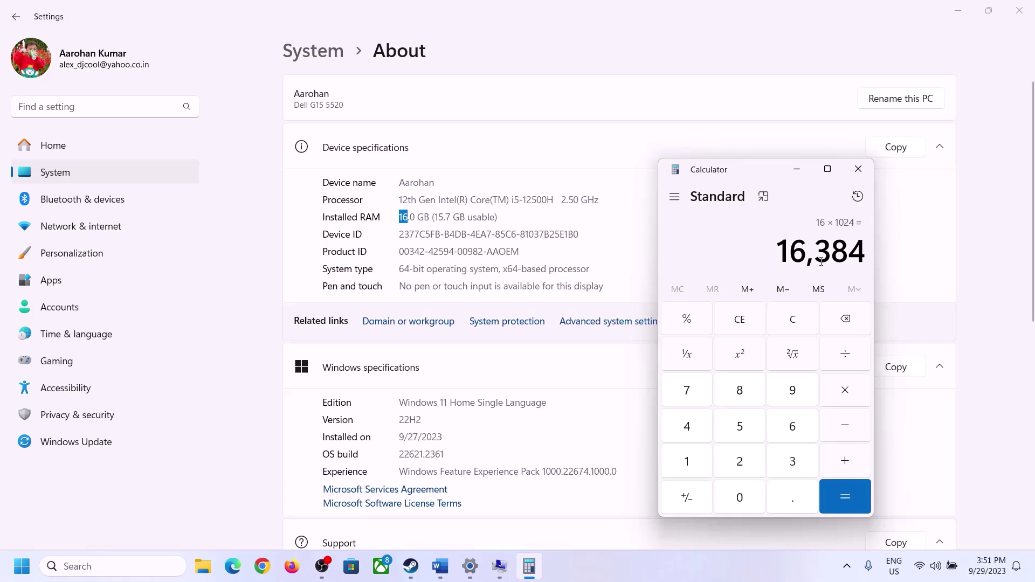
- Check the maximum size formula in the Word document and multiply the RAM in megabytes by 3 in Calculator
click(440, 566)
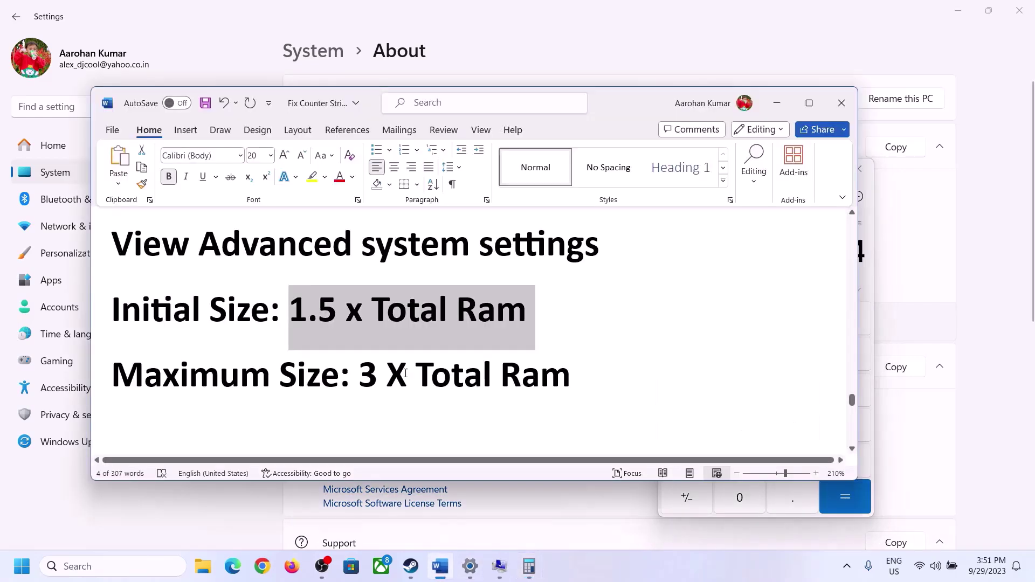
click(529, 566)
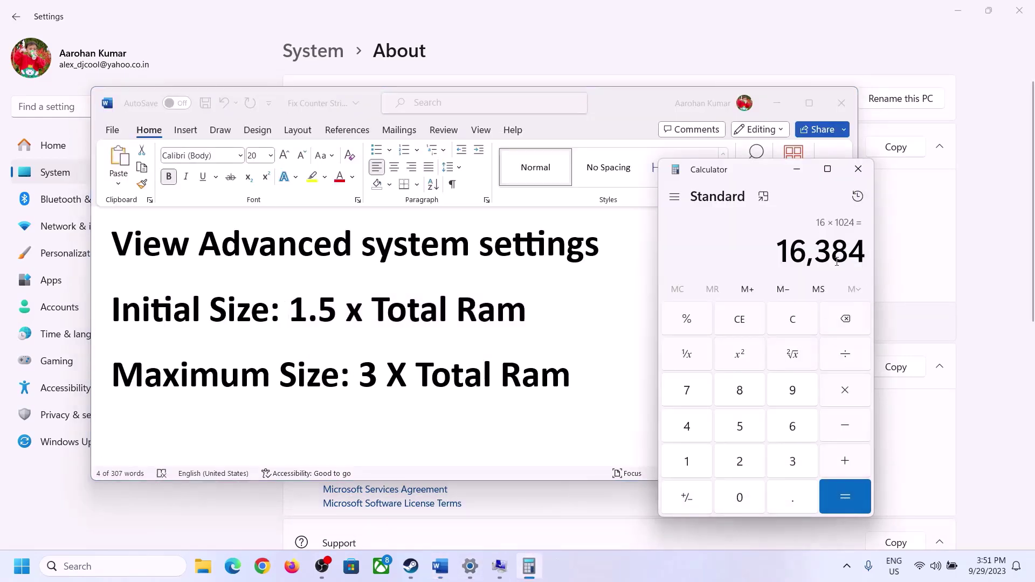
click(844, 391)
click(779, 462)
click(852, 493)
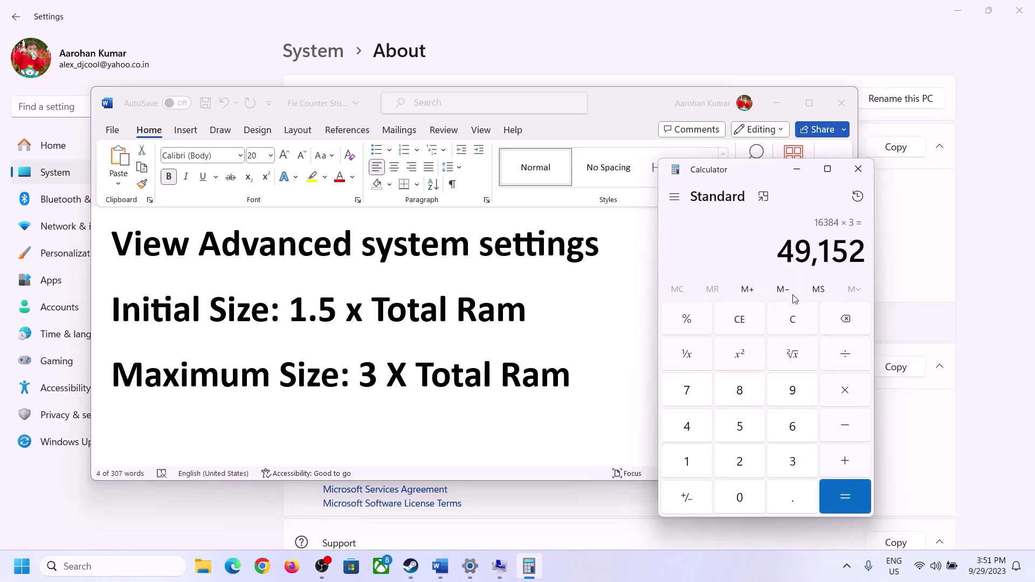
- Set the C: drive's maximum paging file size to 49152 MB, apply the custom size, and accept the Virtual Memory dialog
click(499, 566)
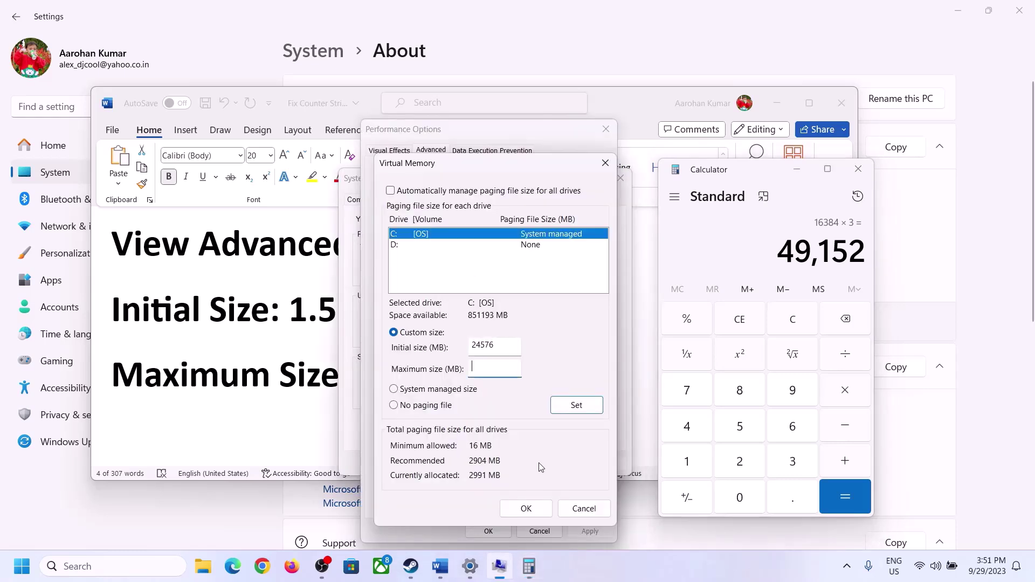
text(49152)
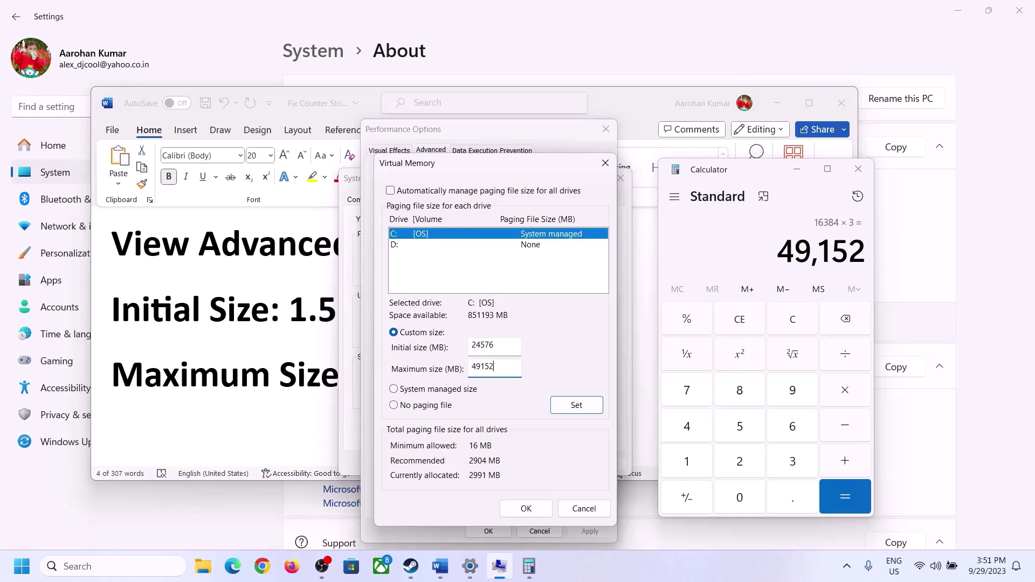
click(576, 408)
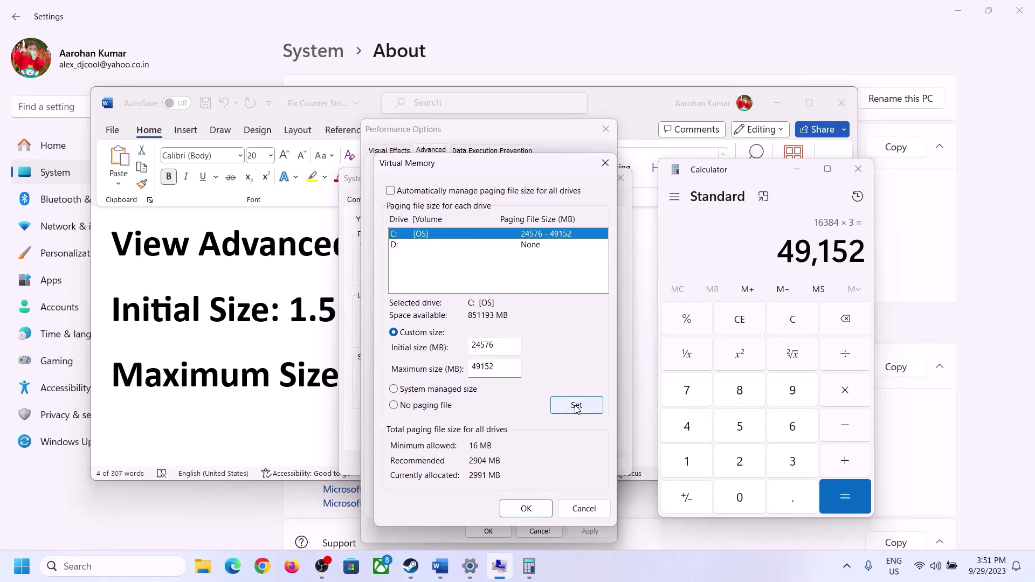
click(530, 510)
click(641, 333)
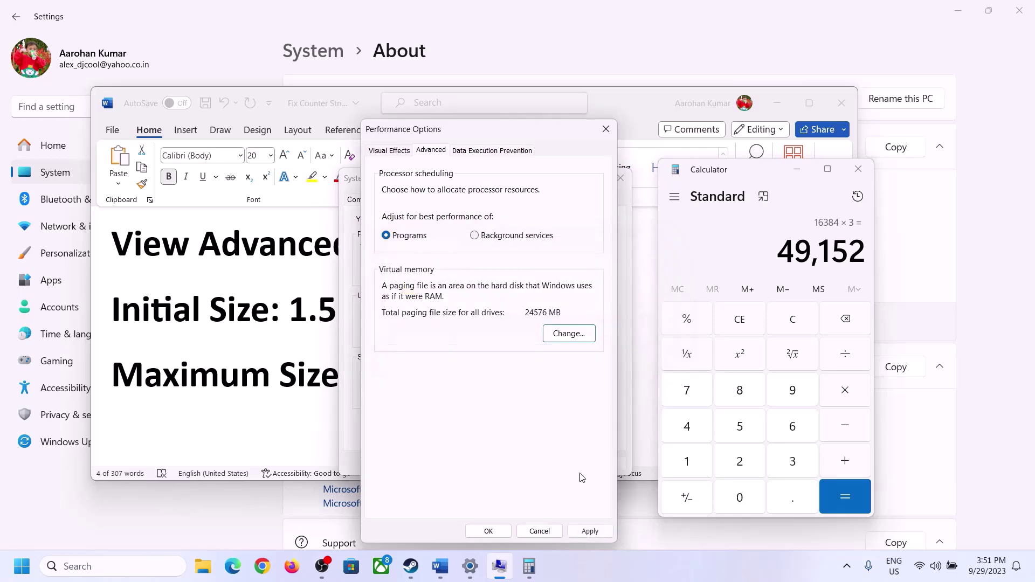
- Accept the Performance Options and System Properties dialogs and dismiss the restart prompt without restarting
click(488, 531)
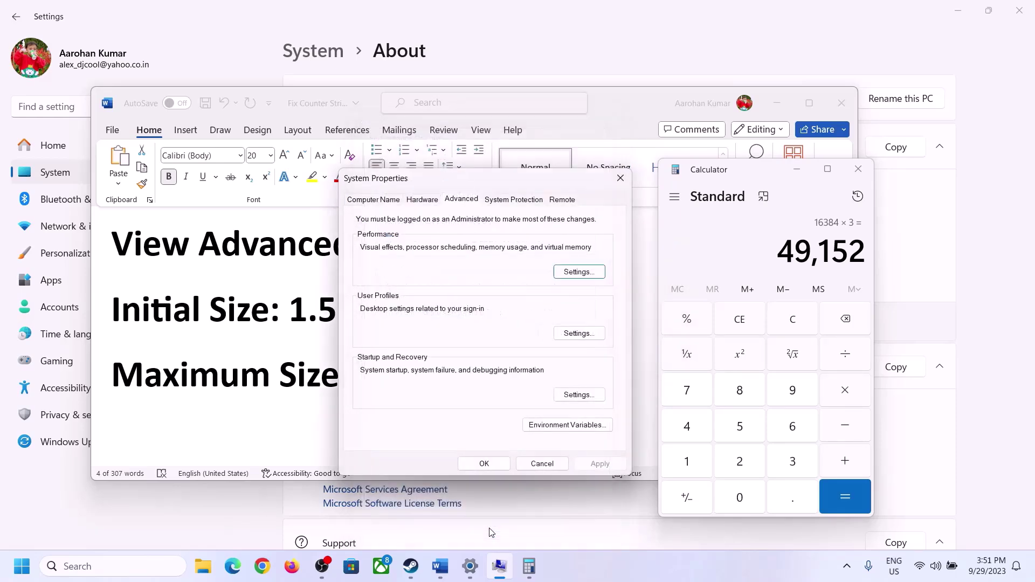
click(493, 463)
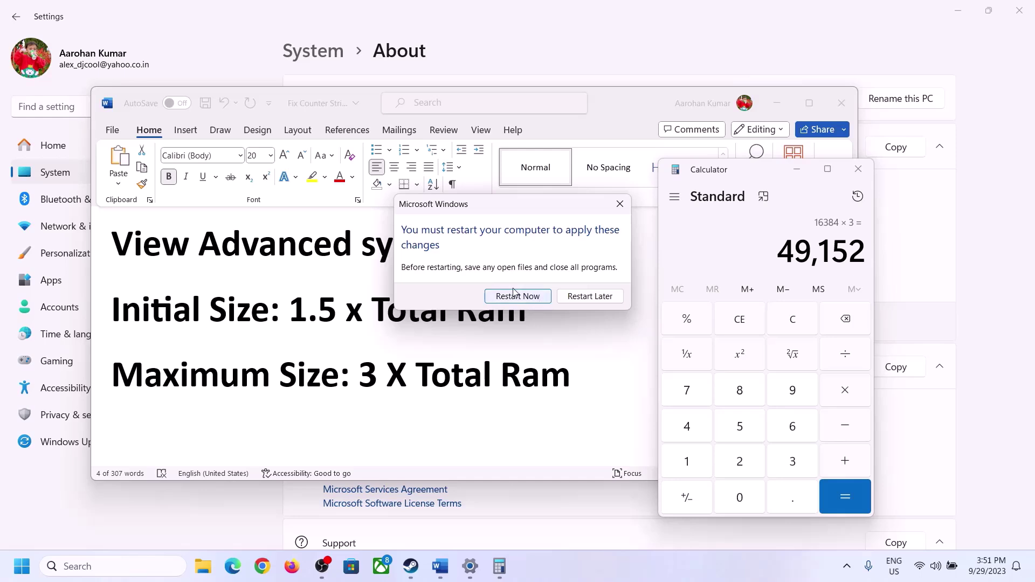
click(620, 205)
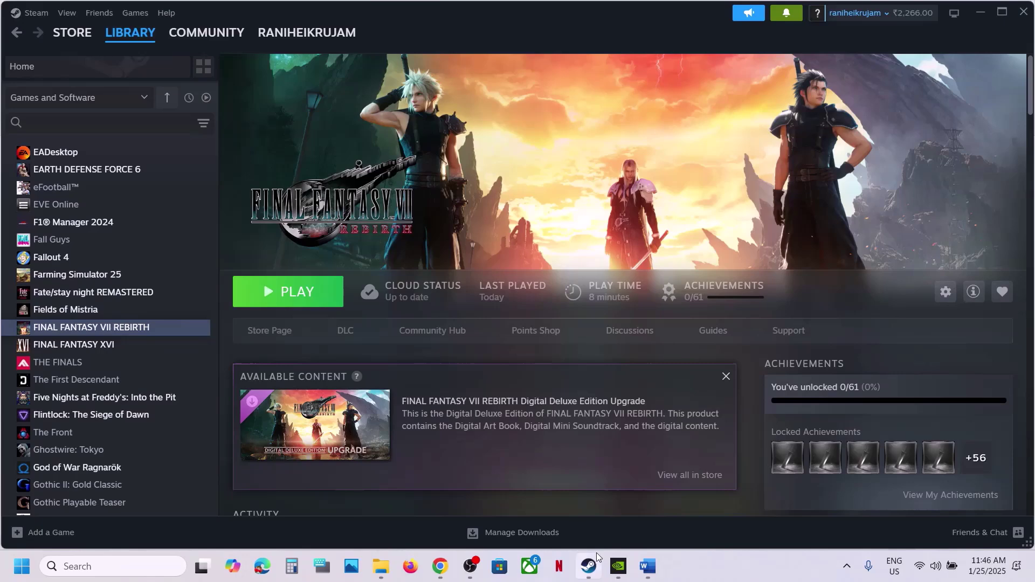
- Highlight Update BIOS under Step 19 in the Word document and check the laptop's battery charge
click(647, 566)
scroll(391, 387, down, 5)
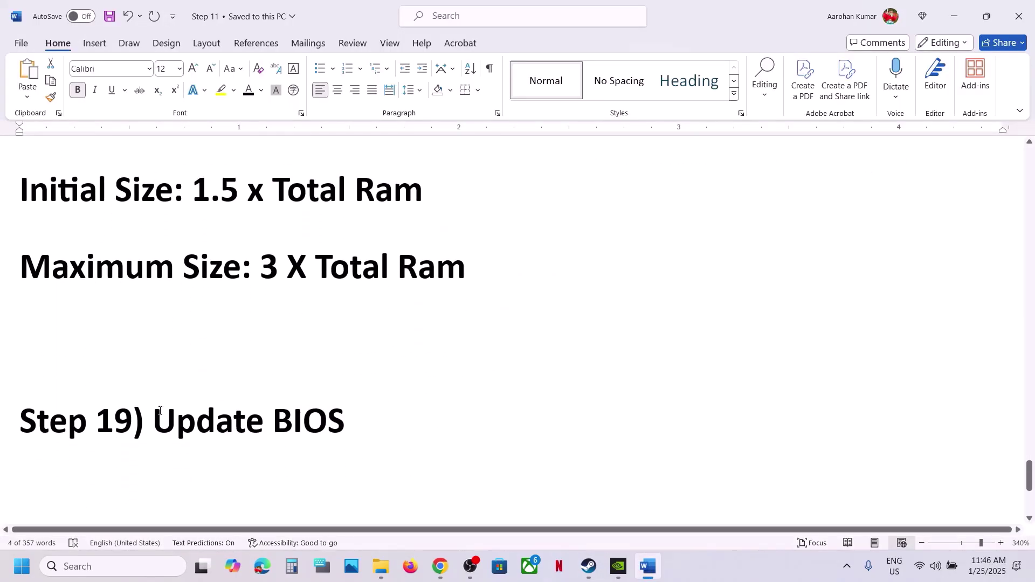
drag(156, 412, 374, 429)
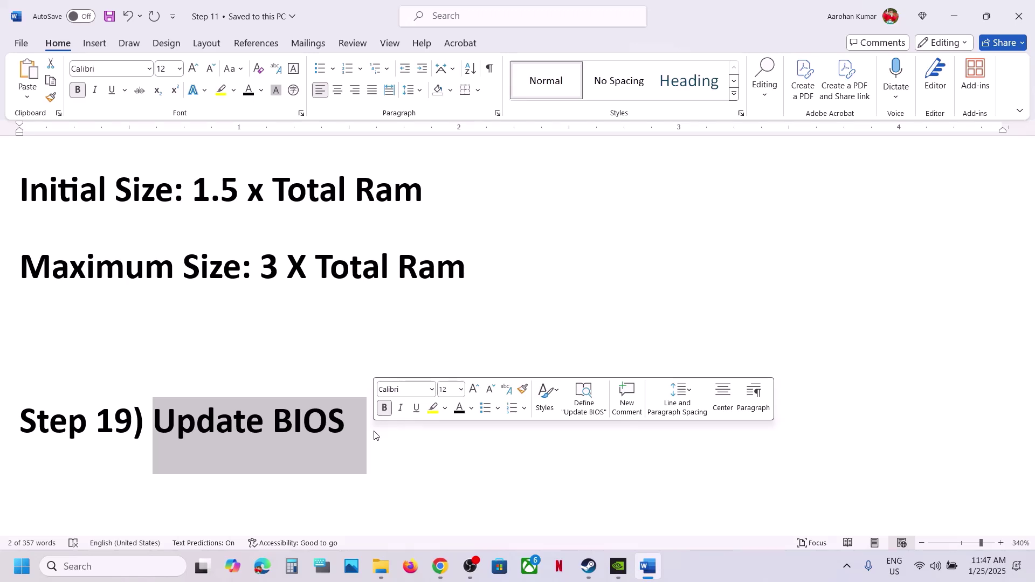
click(952, 567)
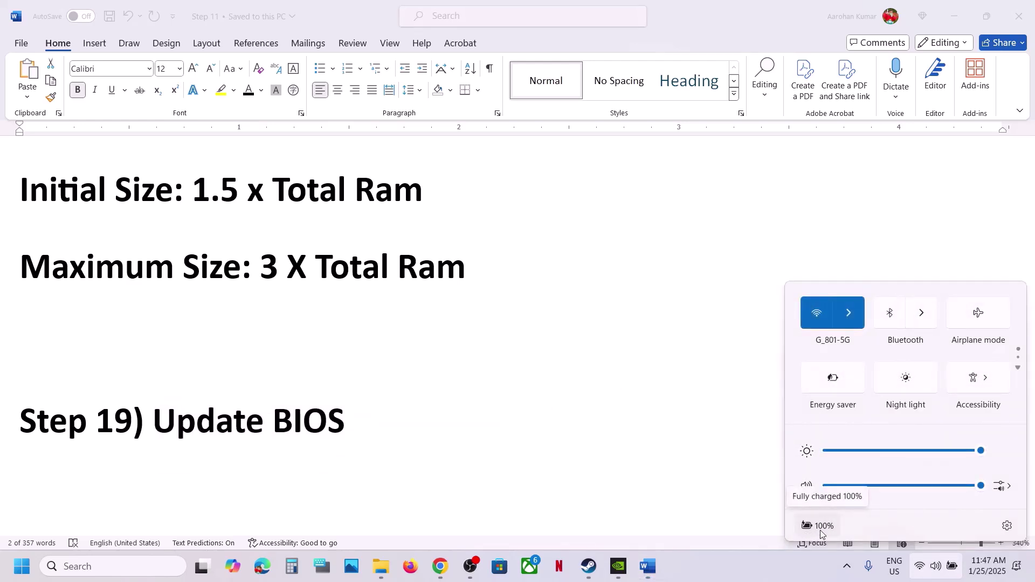
click(759, 565)
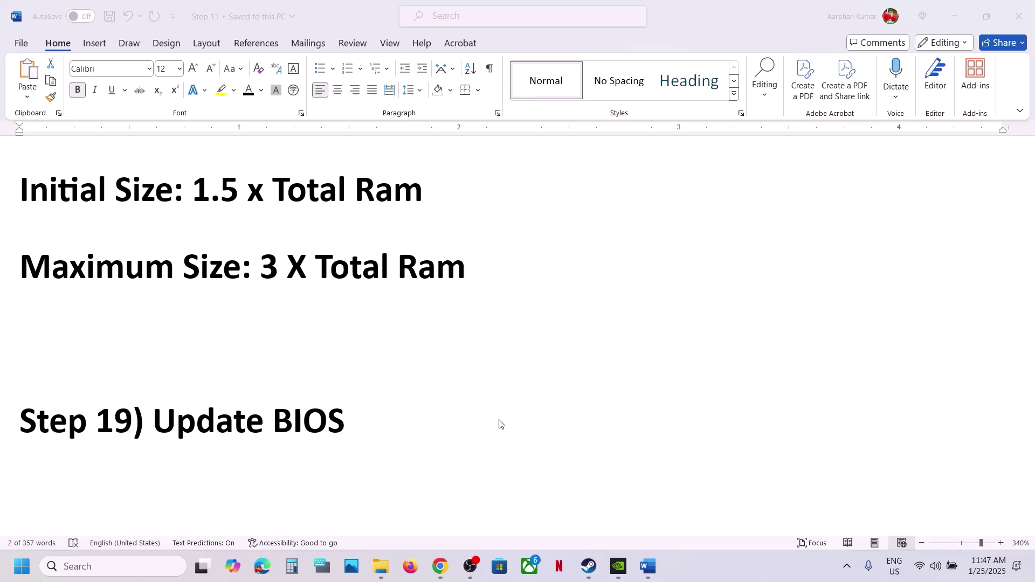
- Highlight Update BIOS in Step 19 again, followed by the Step 20 instructions on uninstalling and reinstalling the game
click(418, 411)
key(ctrl+shift+Left)
key(ctrl+shift+Left)
scroll(417, 409, down, 5)
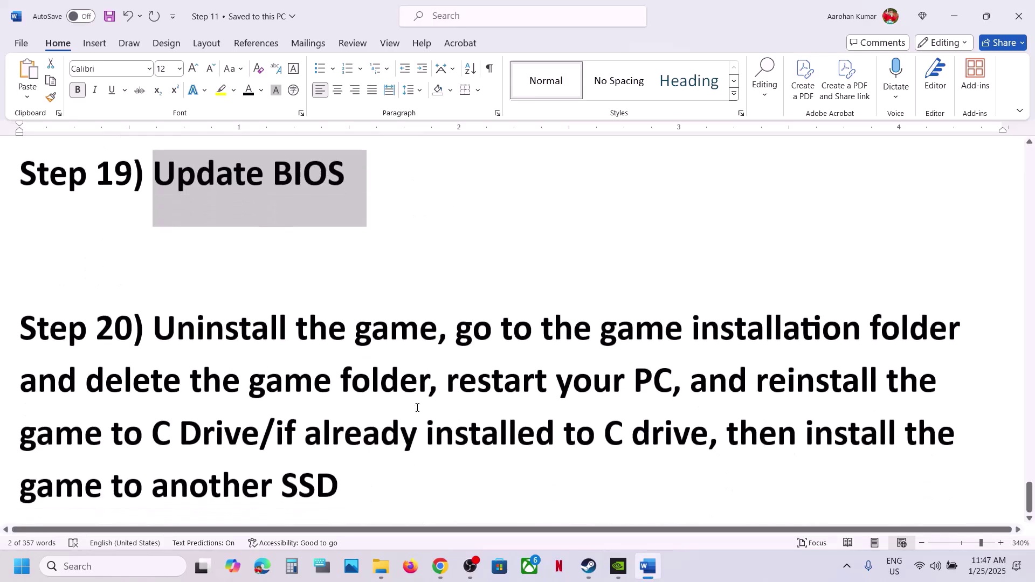
scroll(417, 408, down, 1)
drag(155, 298, 331, 500)
- Switch to Steam and show the management options for FINAL FANTASY VII REBIRTH, where Uninstall is offered
click(589, 566)
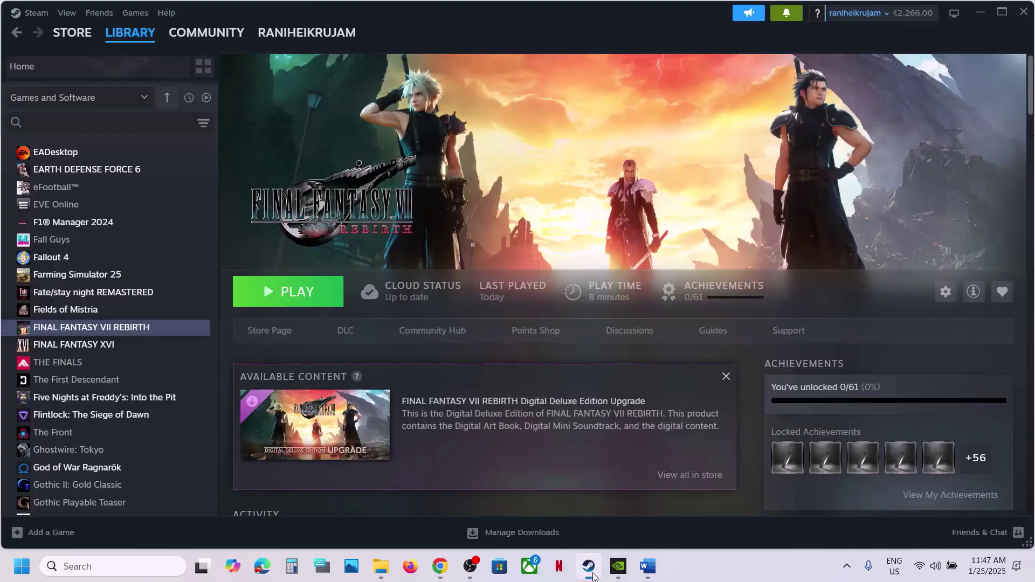
right_click(118, 327)
mouse_move(146, 403)
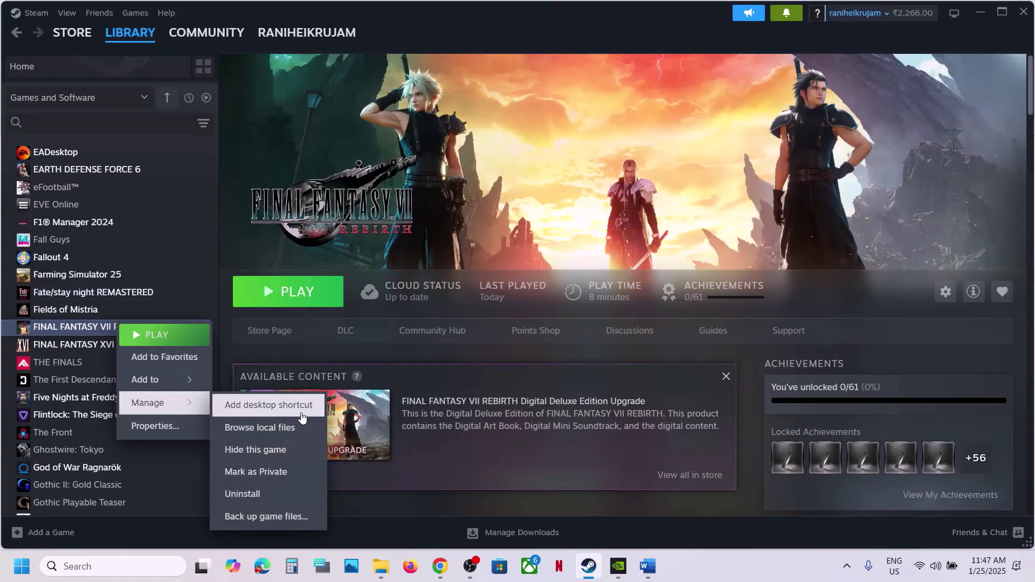
- Highlight Step 20's phrases on deleting the game folder, restarting, and reinstalling to C Drive or another SSD in Word, and return to Steam
click(647, 566)
click(689, 324)
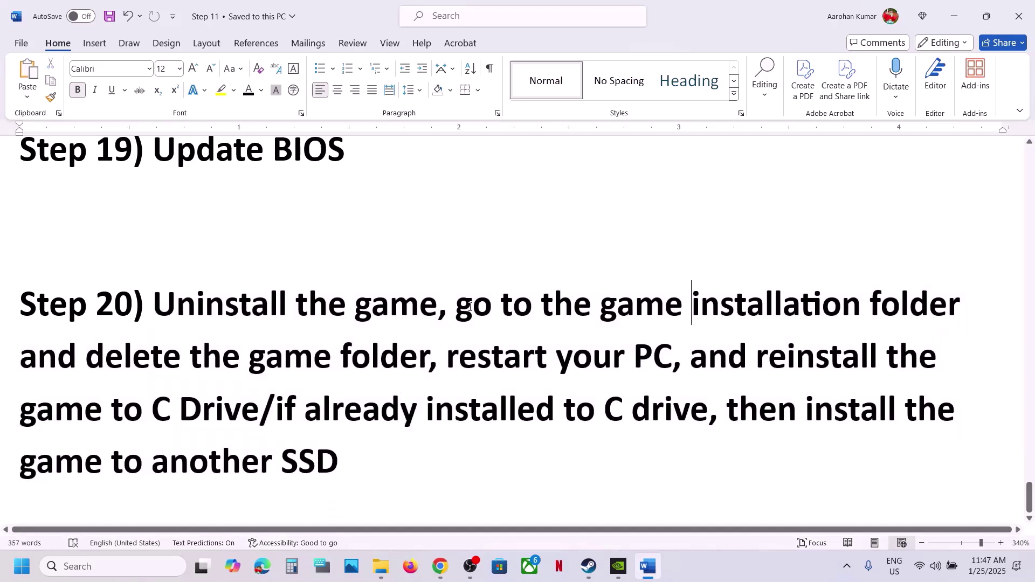
drag(457, 307, 253, 416)
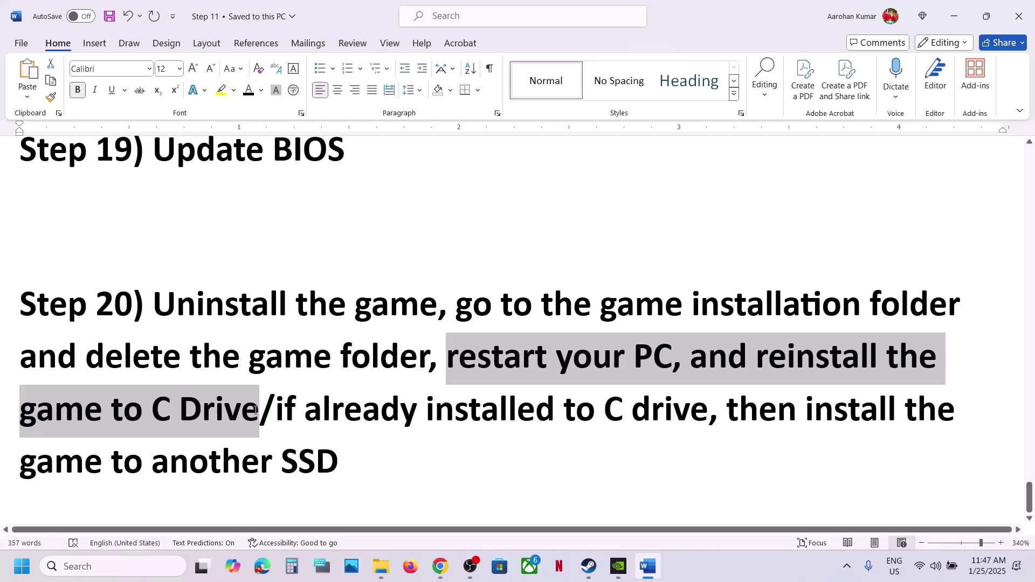
click(152, 408)
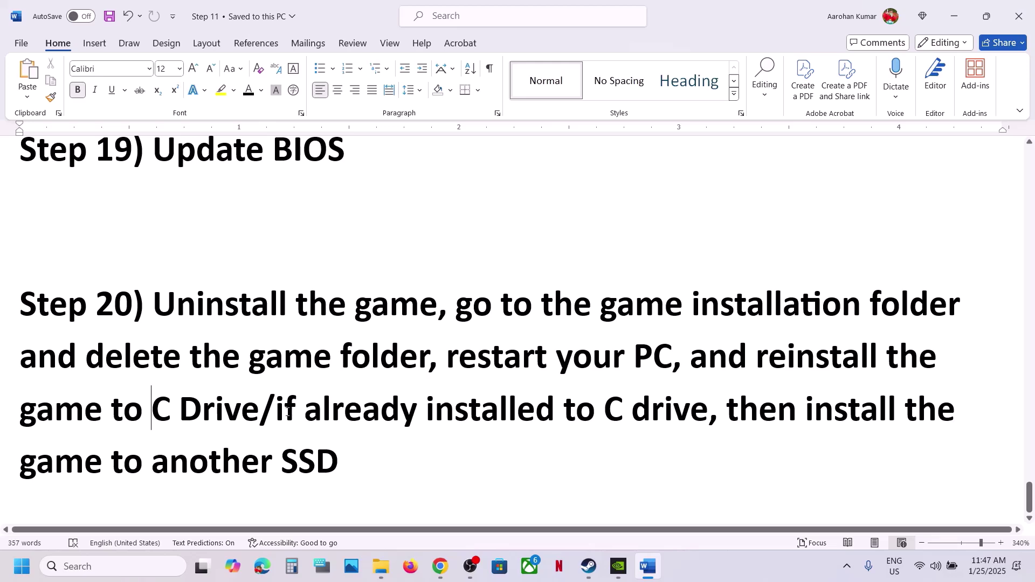
drag(276, 408, 823, 397)
click(824, 397)
drag(112, 462, 367, 467)
click(366, 465)
click(589, 575)
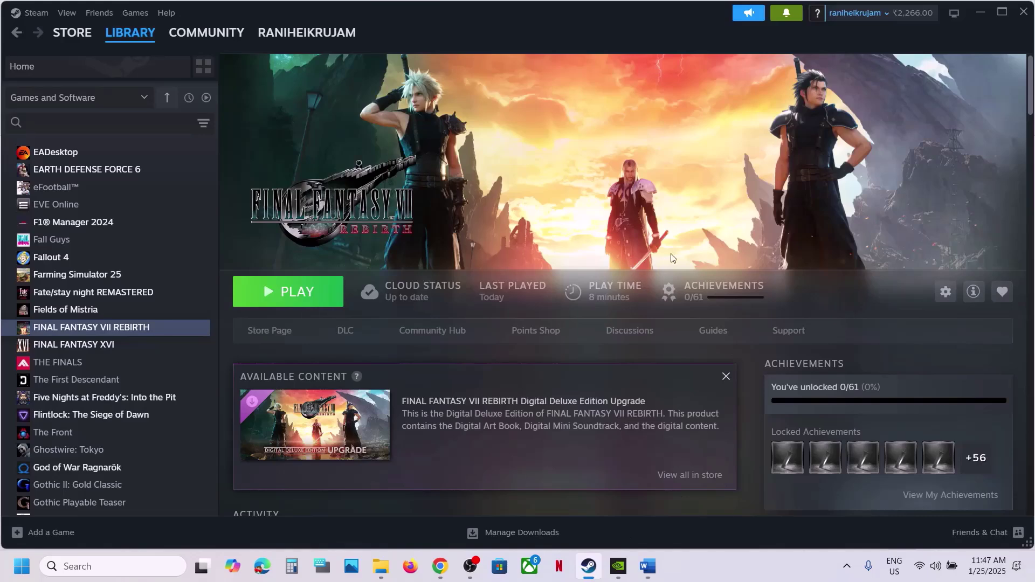